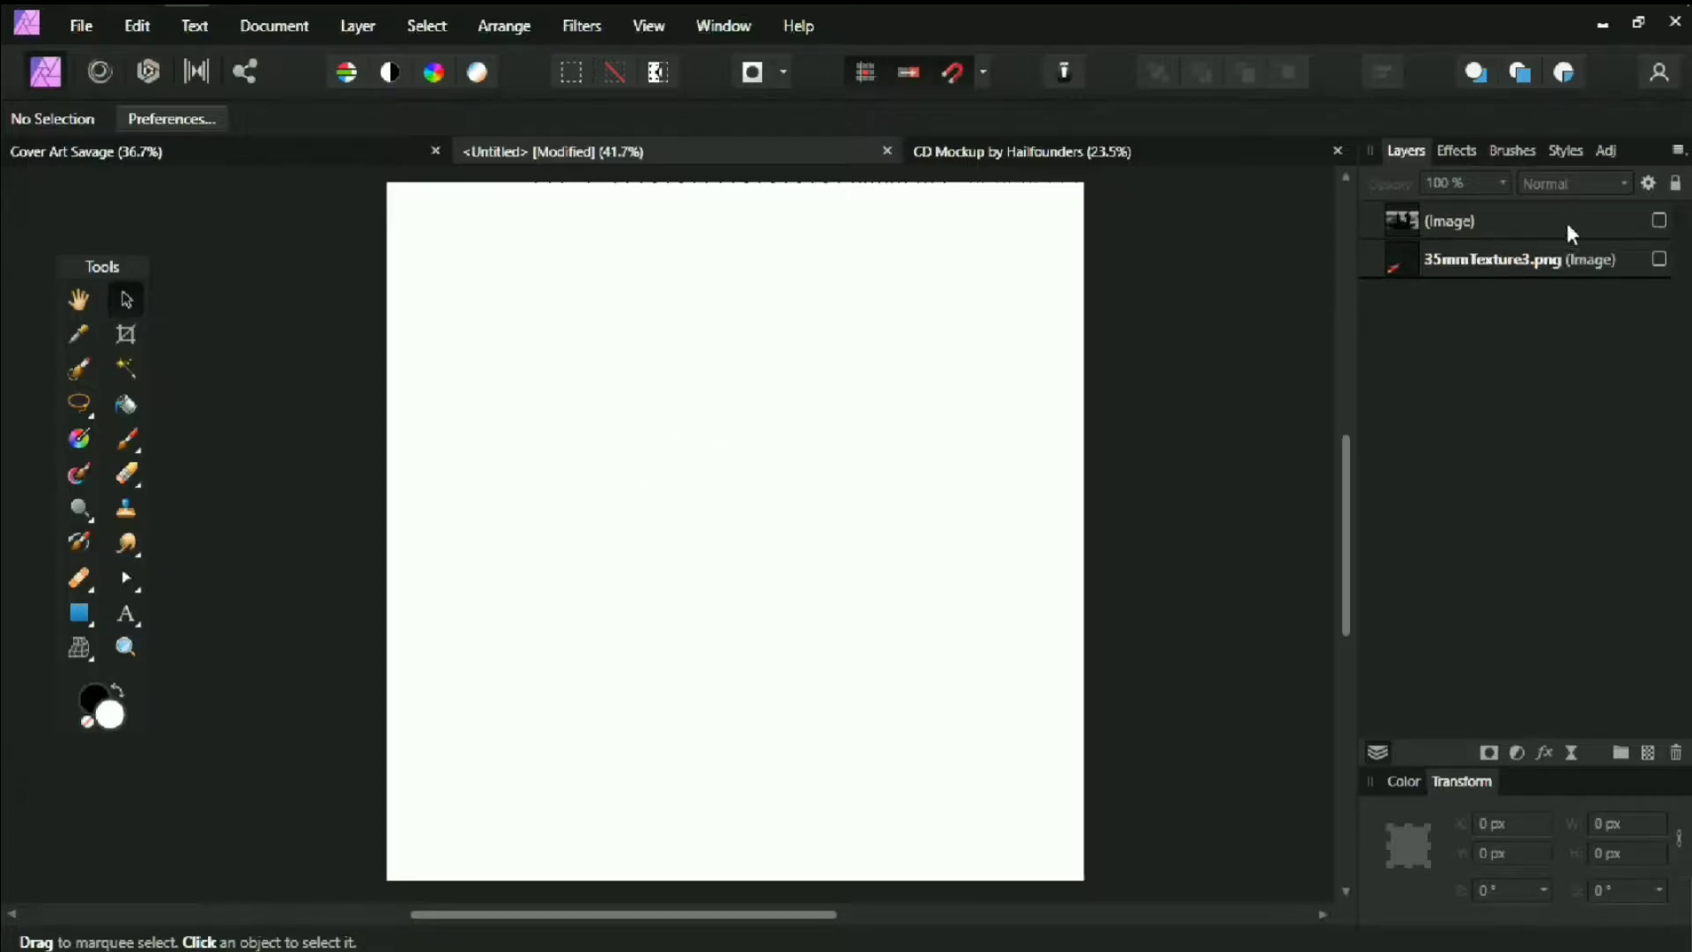
# Scale the car photo to about 2397×1350 px so it fills the square canvas
pyautogui.click(1568, 231)
pyautogui.moveTo(976, 371); pyautogui.dragTo(1227, 252)
pyautogui.scroll(-2, 882, 441)
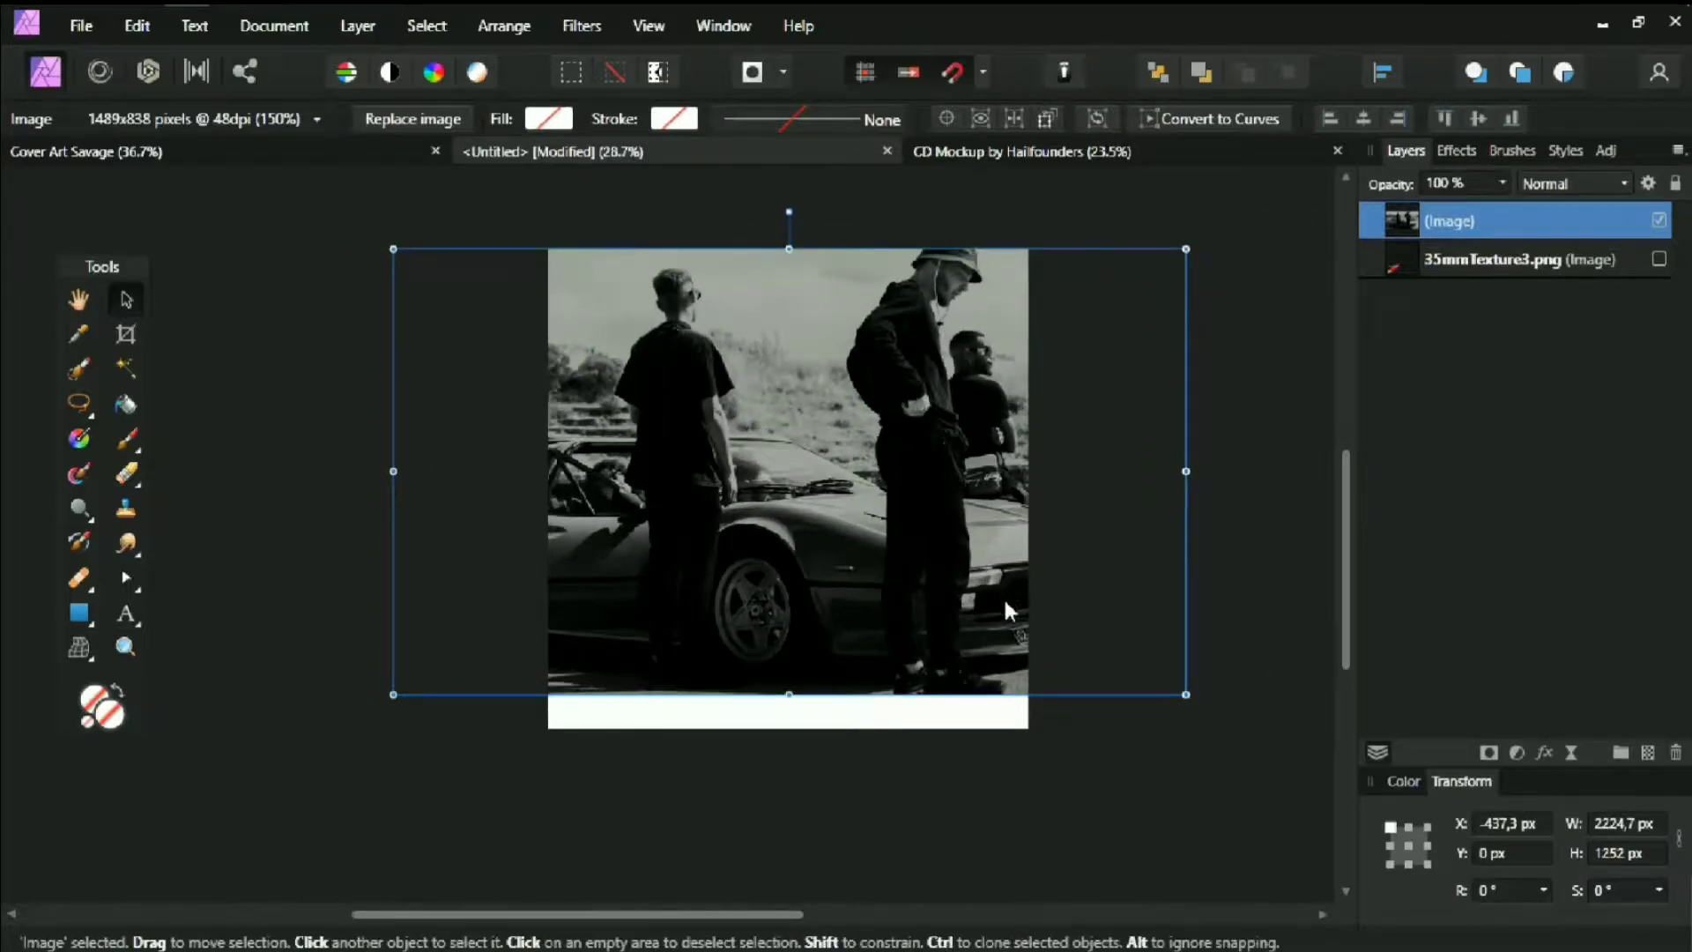
pyautogui.moveTo(1009, 611); pyautogui.dragTo(1009, 645)
pyautogui.moveTo(1194, 283); pyautogui.dragTo(1246, 249)
pyautogui.moveTo(1119, 385); pyautogui.dragTo(1069, 381)
pyautogui.press('z')
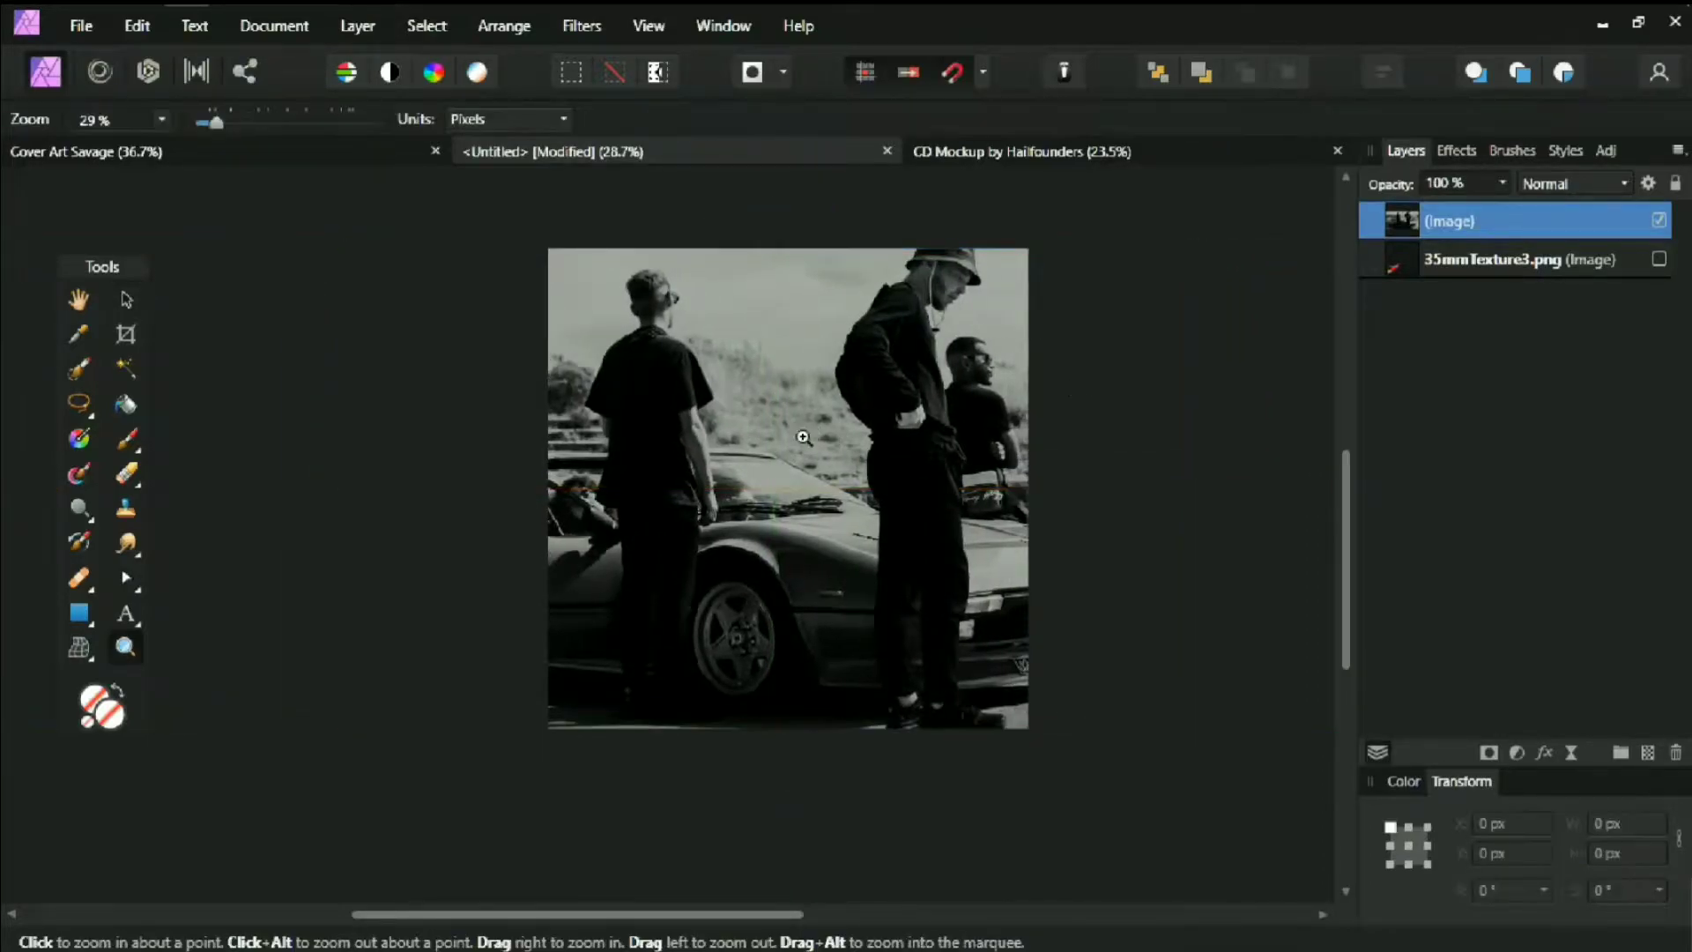
pyautogui.click(803, 437)
pyautogui.press('v')
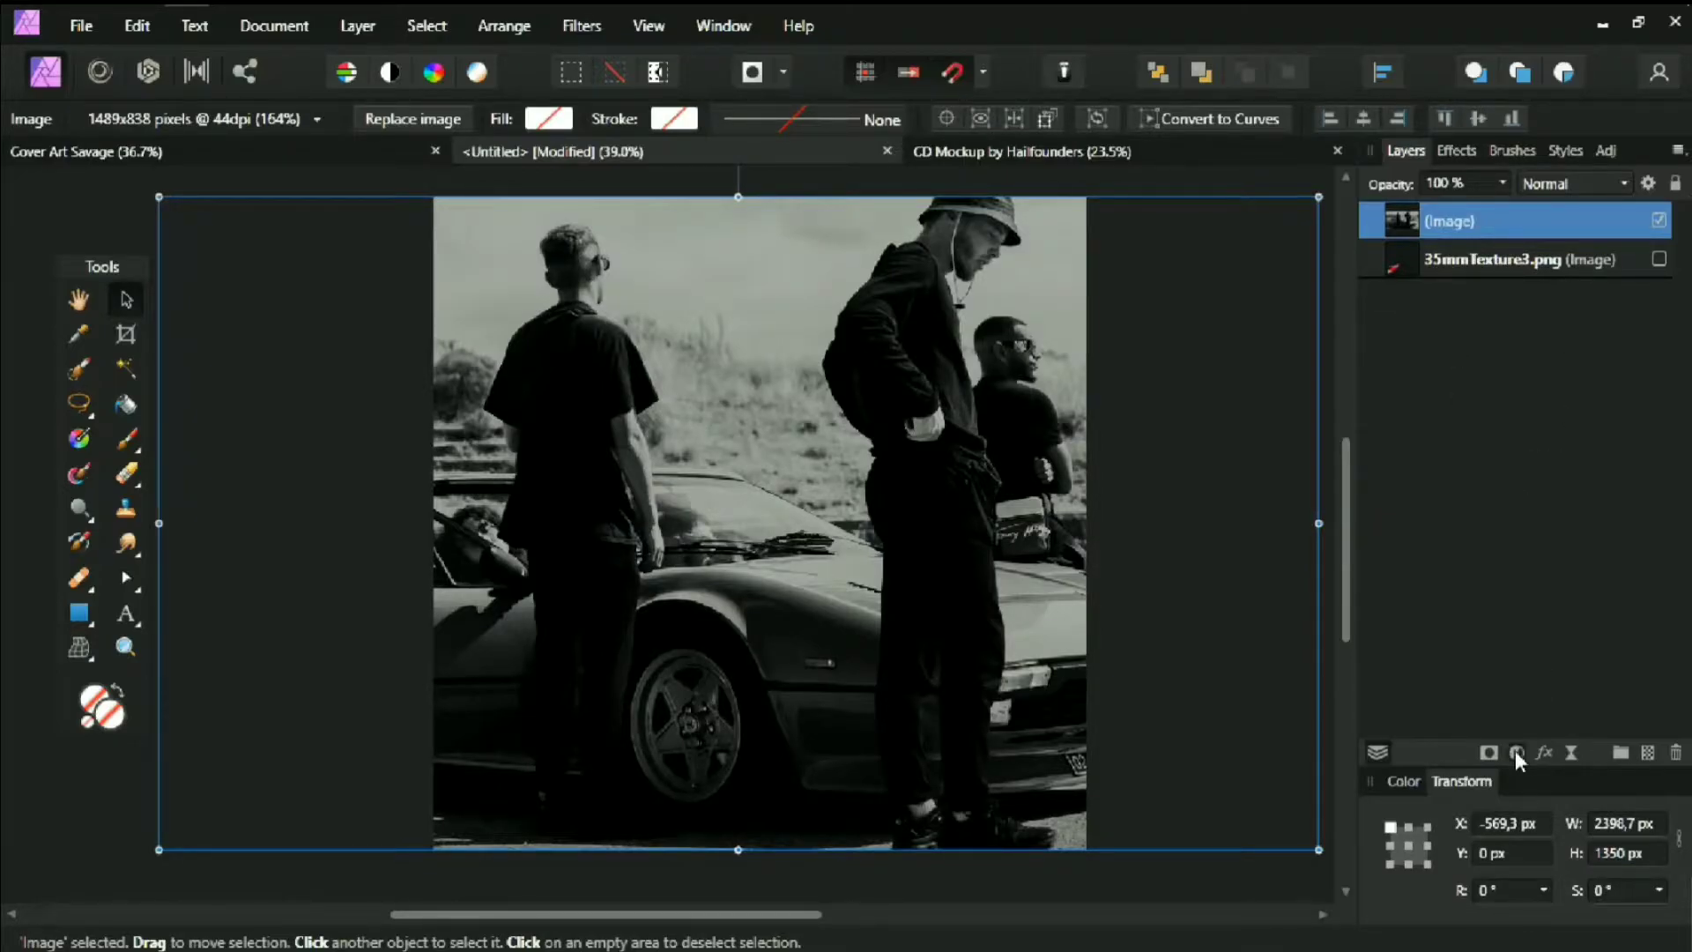
# Add a Gradient Map adjustment and apply red-and-green preset 14 in Pin Light
pyautogui.click(1516, 752)
pyautogui.click(1347, 499)
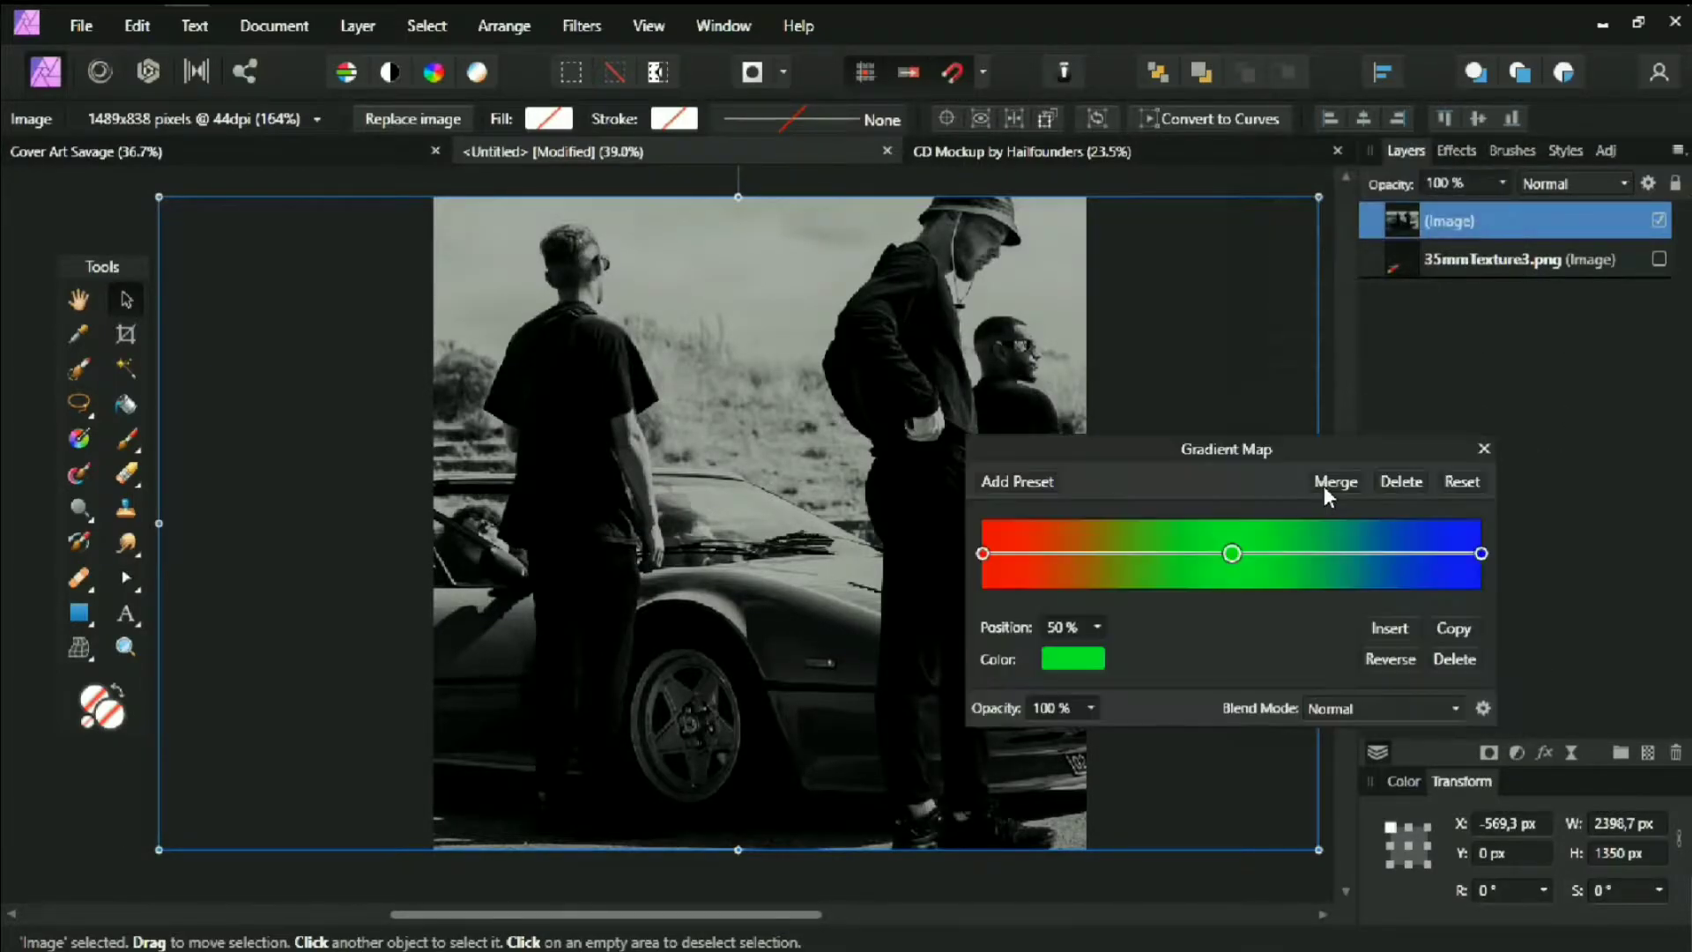
pyautogui.moveTo(818, 406); pyautogui.dragTo(555, 408)
pyautogui.moveTo(1097, 442); pyautogui.dragTo(856, 403)
pyautogui.click(1606, 151)
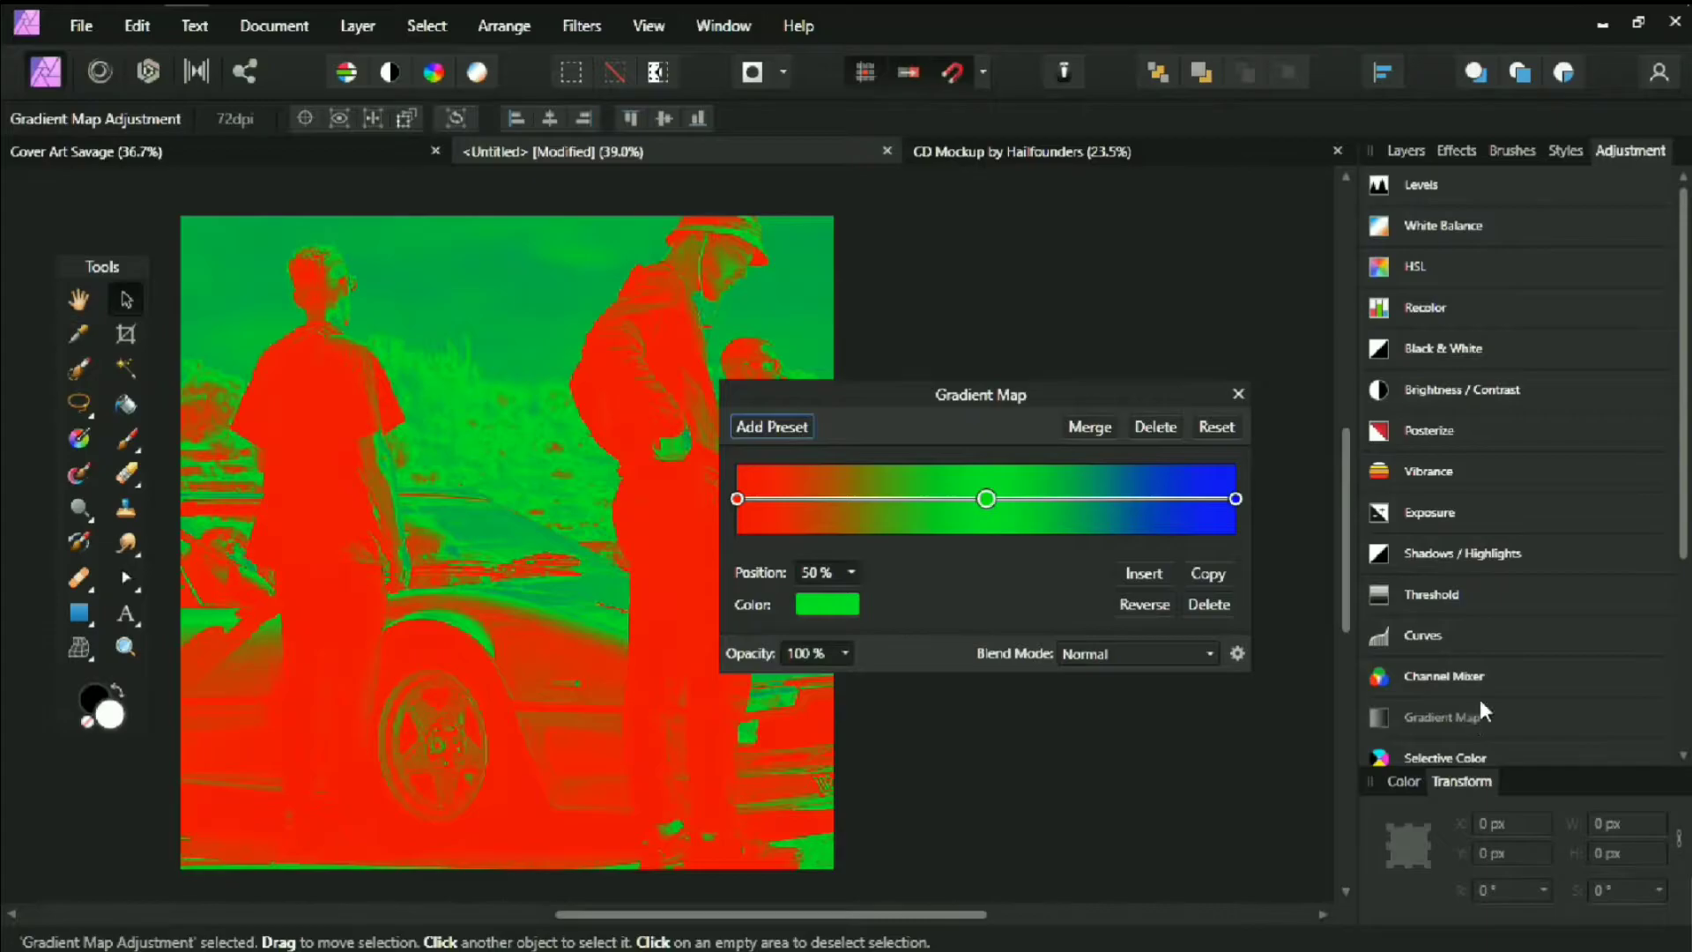
pyautogui.click(1442, 715)
pyautogui.click(1487, 642)
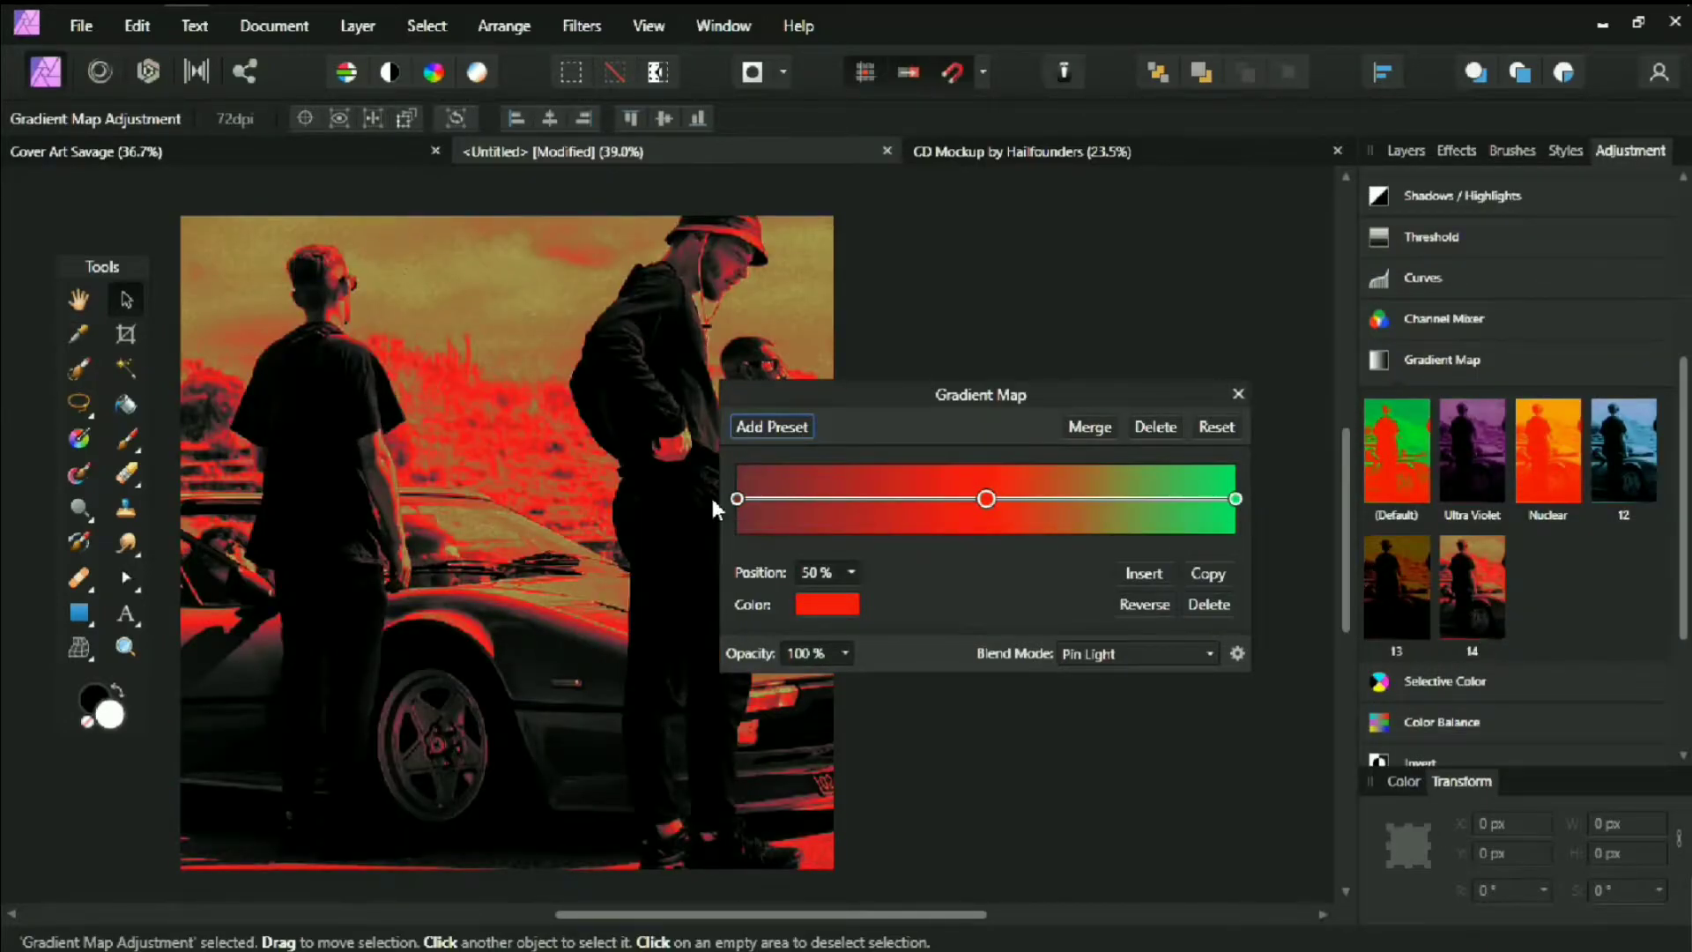
# Check the hex colours of the dark red left stop and the red middle stop
pyautogui.click(736, 499)
pyautogui.click(838, 603)
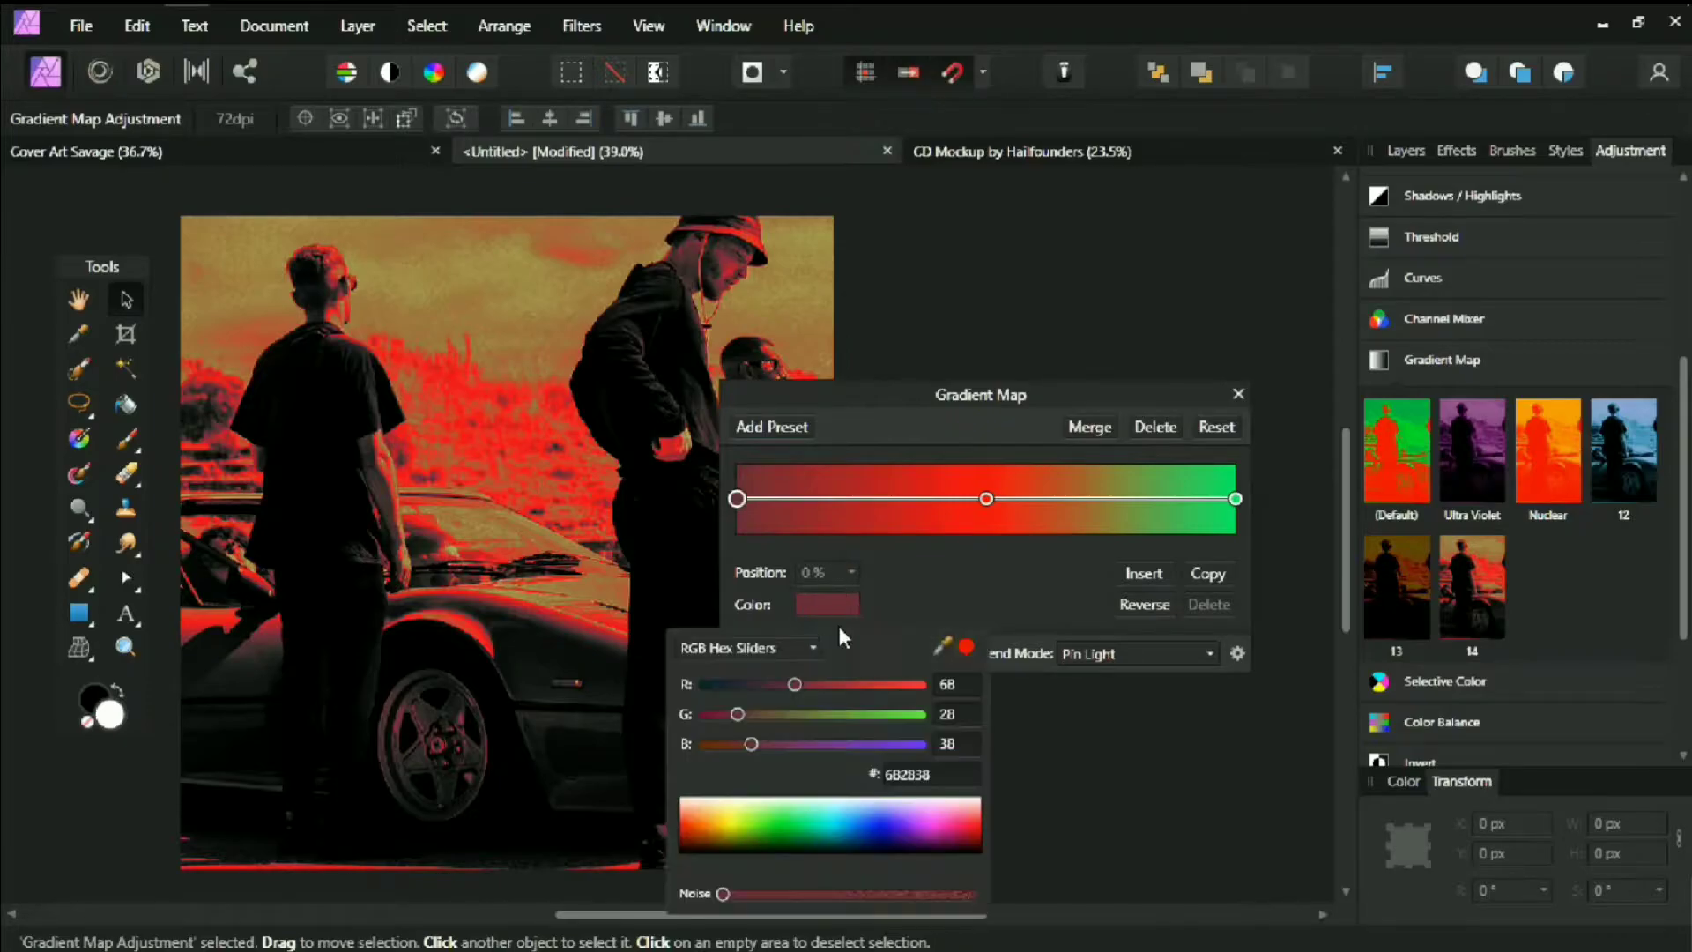
pyautogui.click(929, 772)
pyautogui.click(1058, 595)
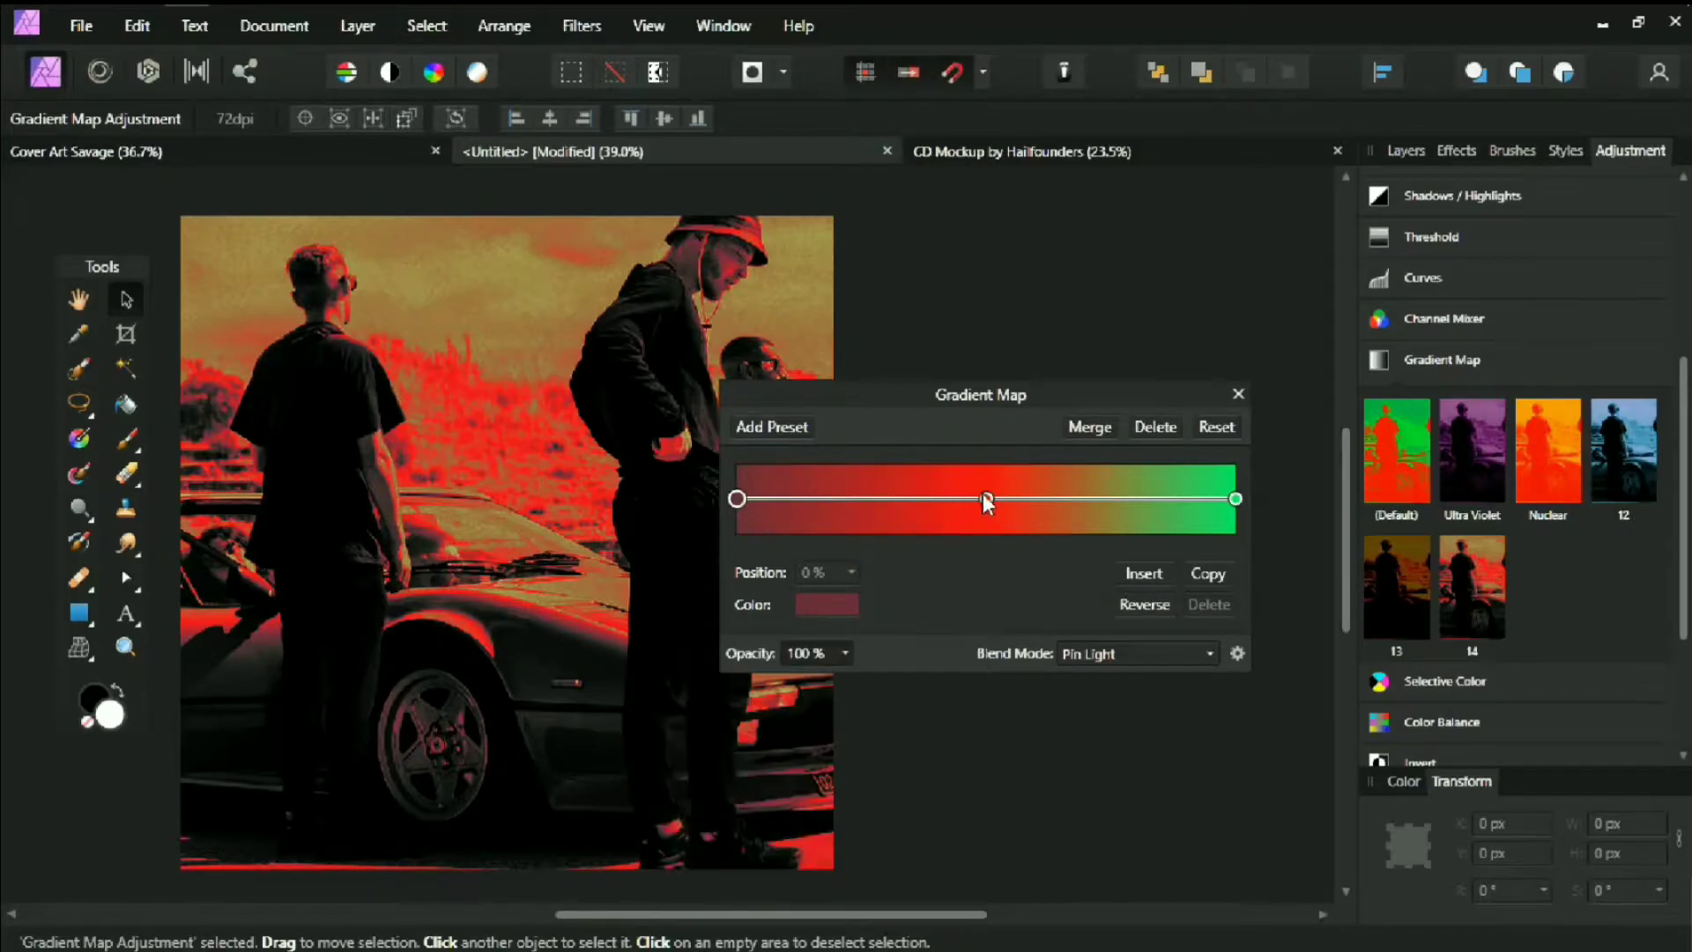
pyautogui.click(985, 499)
pyautogui.click(842, 608)
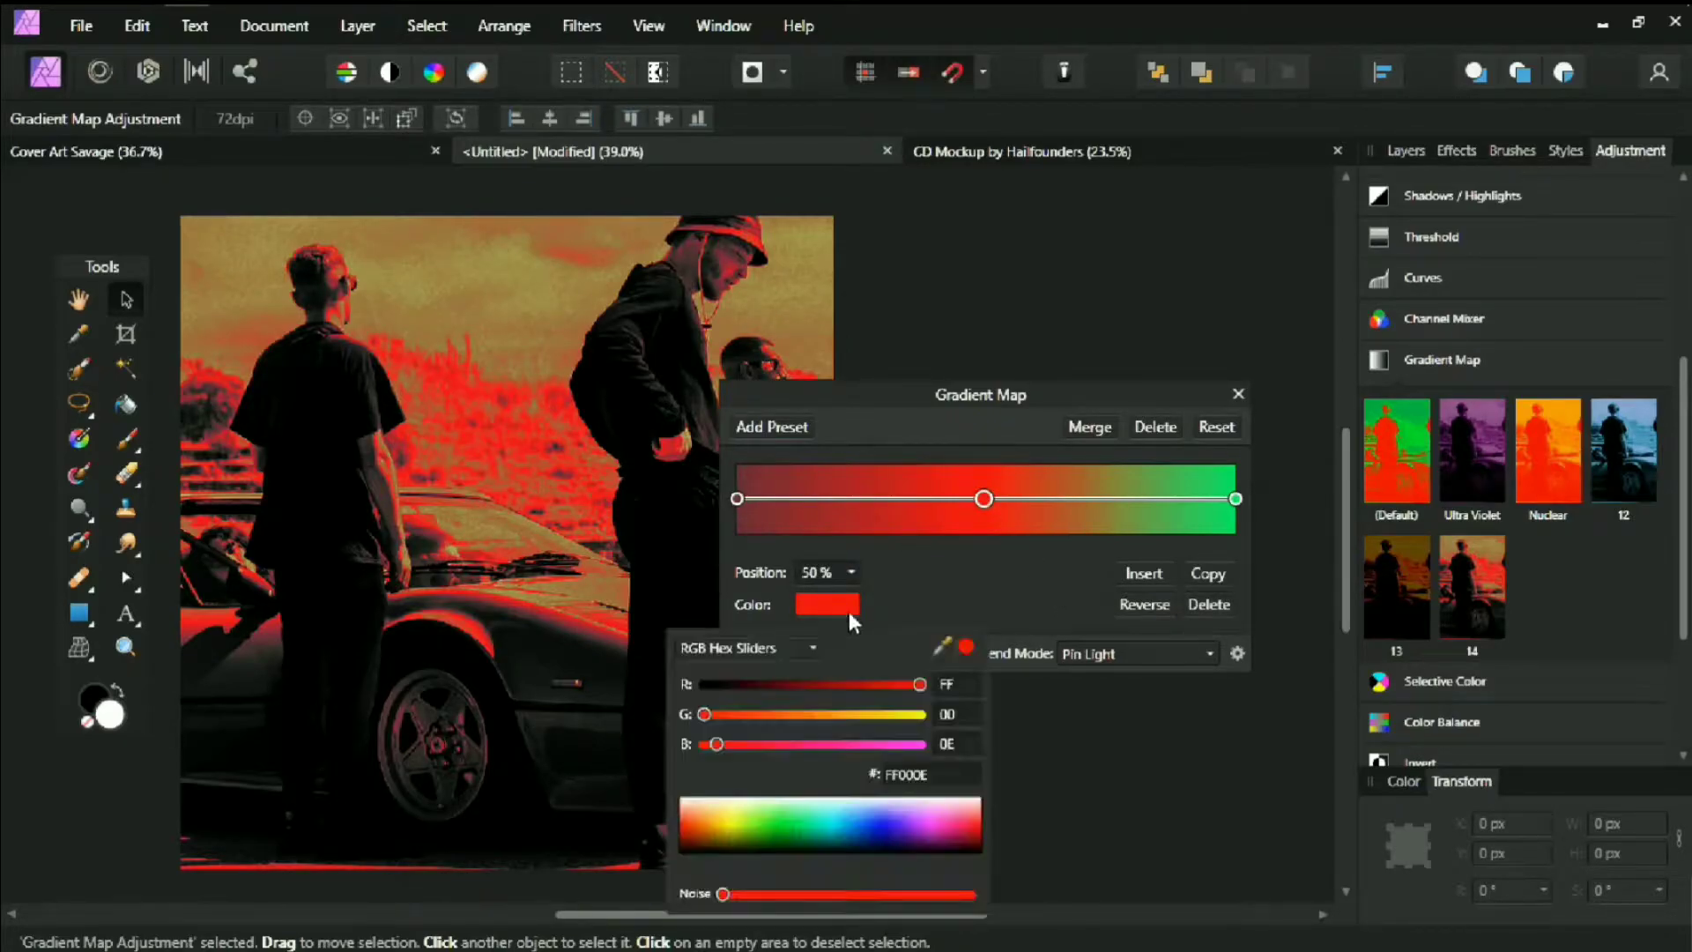
pyautogui.click(975, 772)
pyautogui.click(1049, 597)
# Check the green right stop's colour, then close the Gradient Map settings
pyautogui.click(1236, 499)
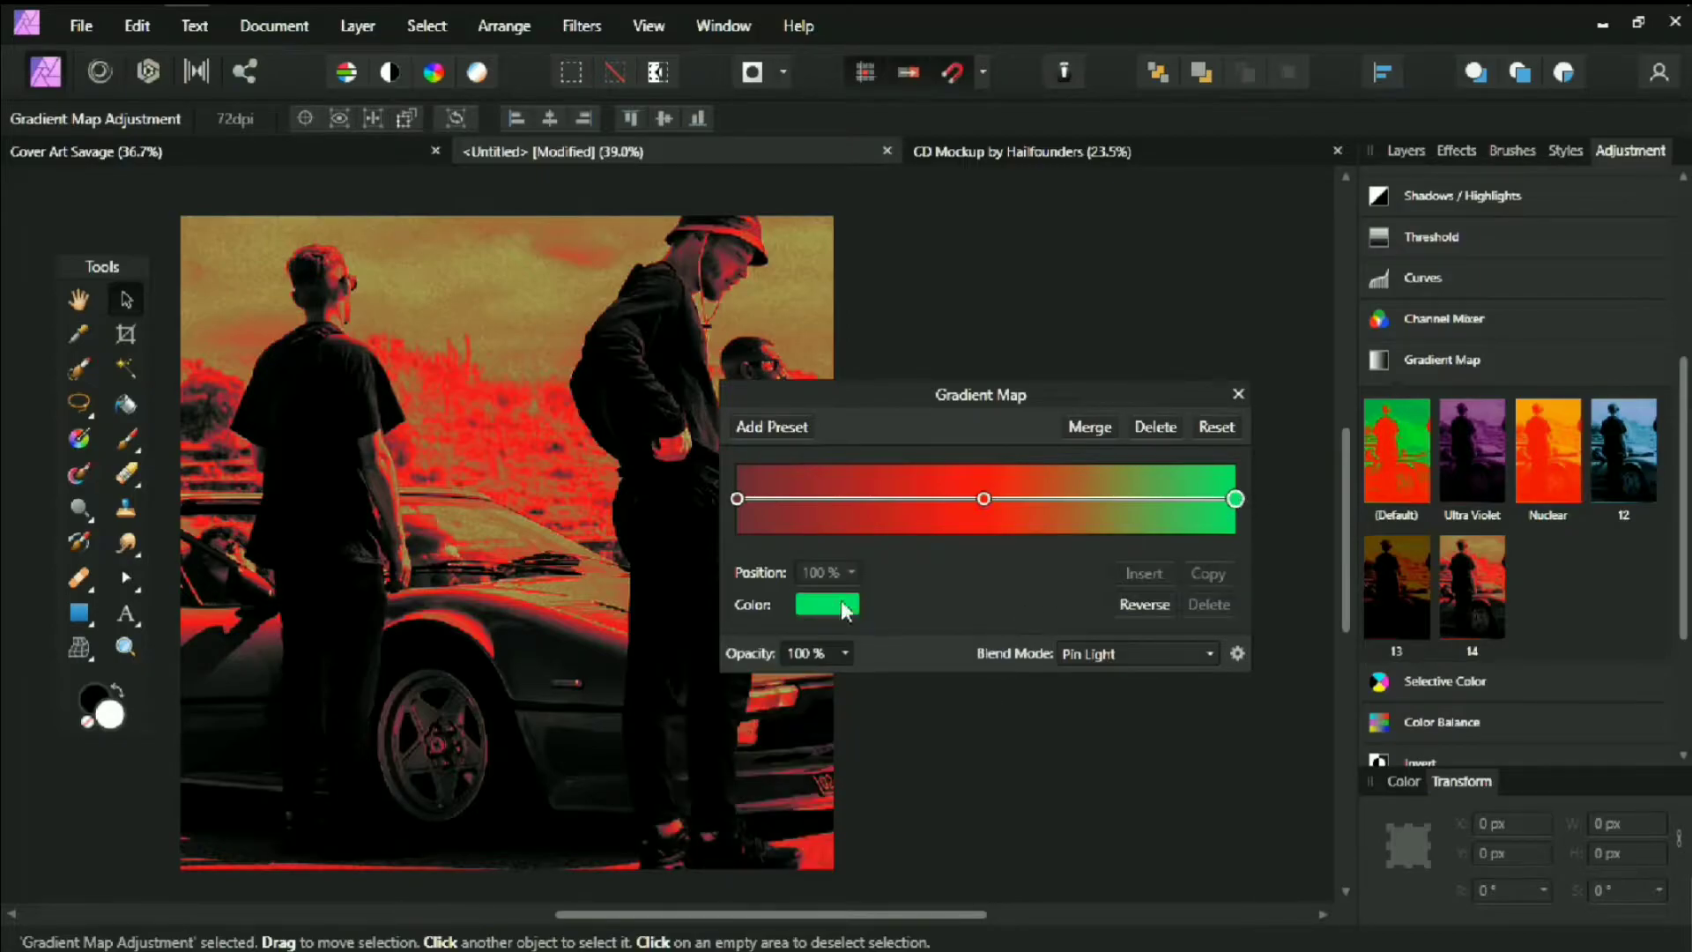
pyautogui.click(833, 605)
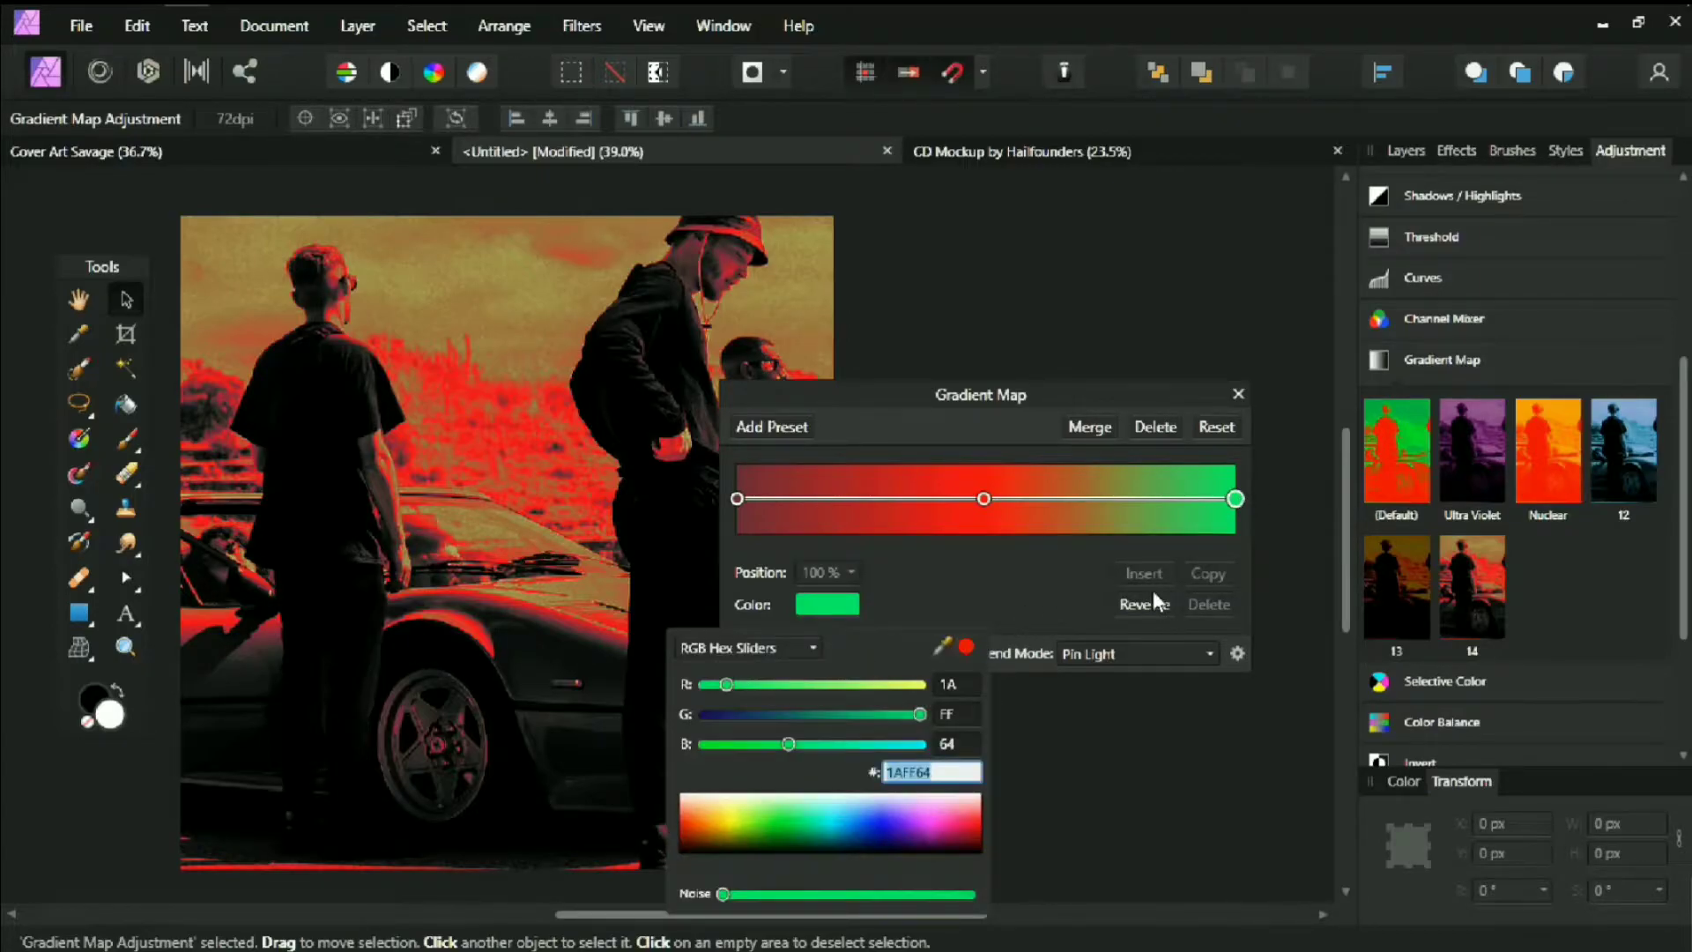
pyautogui.click(1075, 568)
pyautogui.click(1238, 394)
pyautogui.moveTo(985, 345); pyautogui.dragTo(1262, 338)
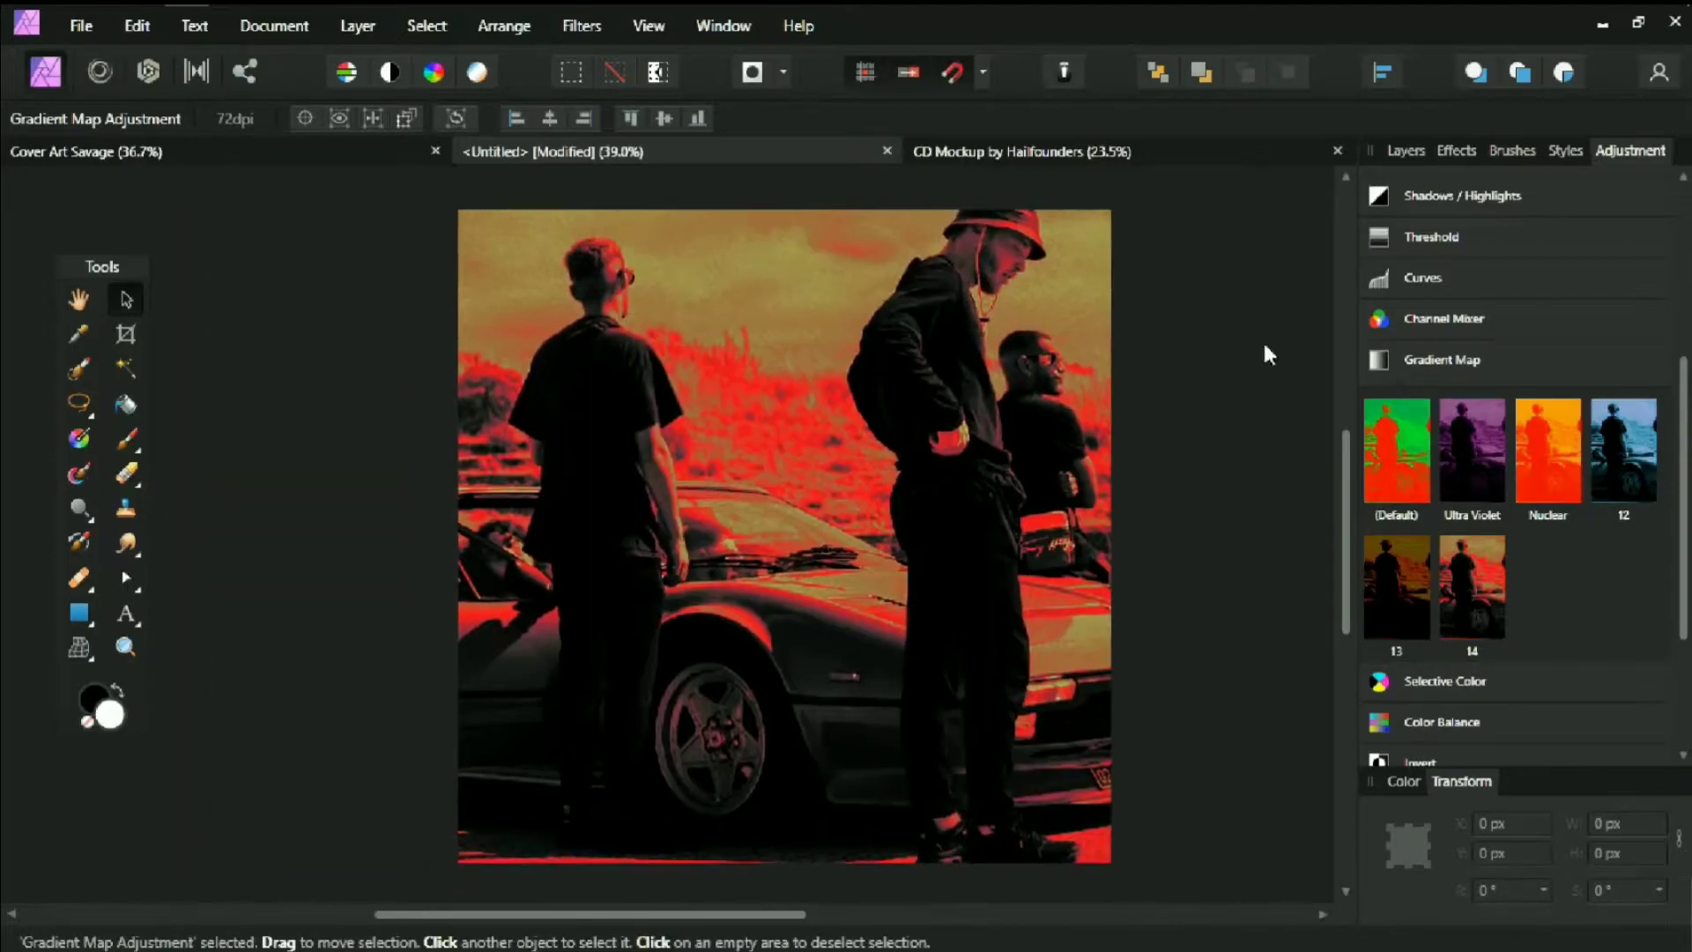
pyautogui.click(1406, 150)
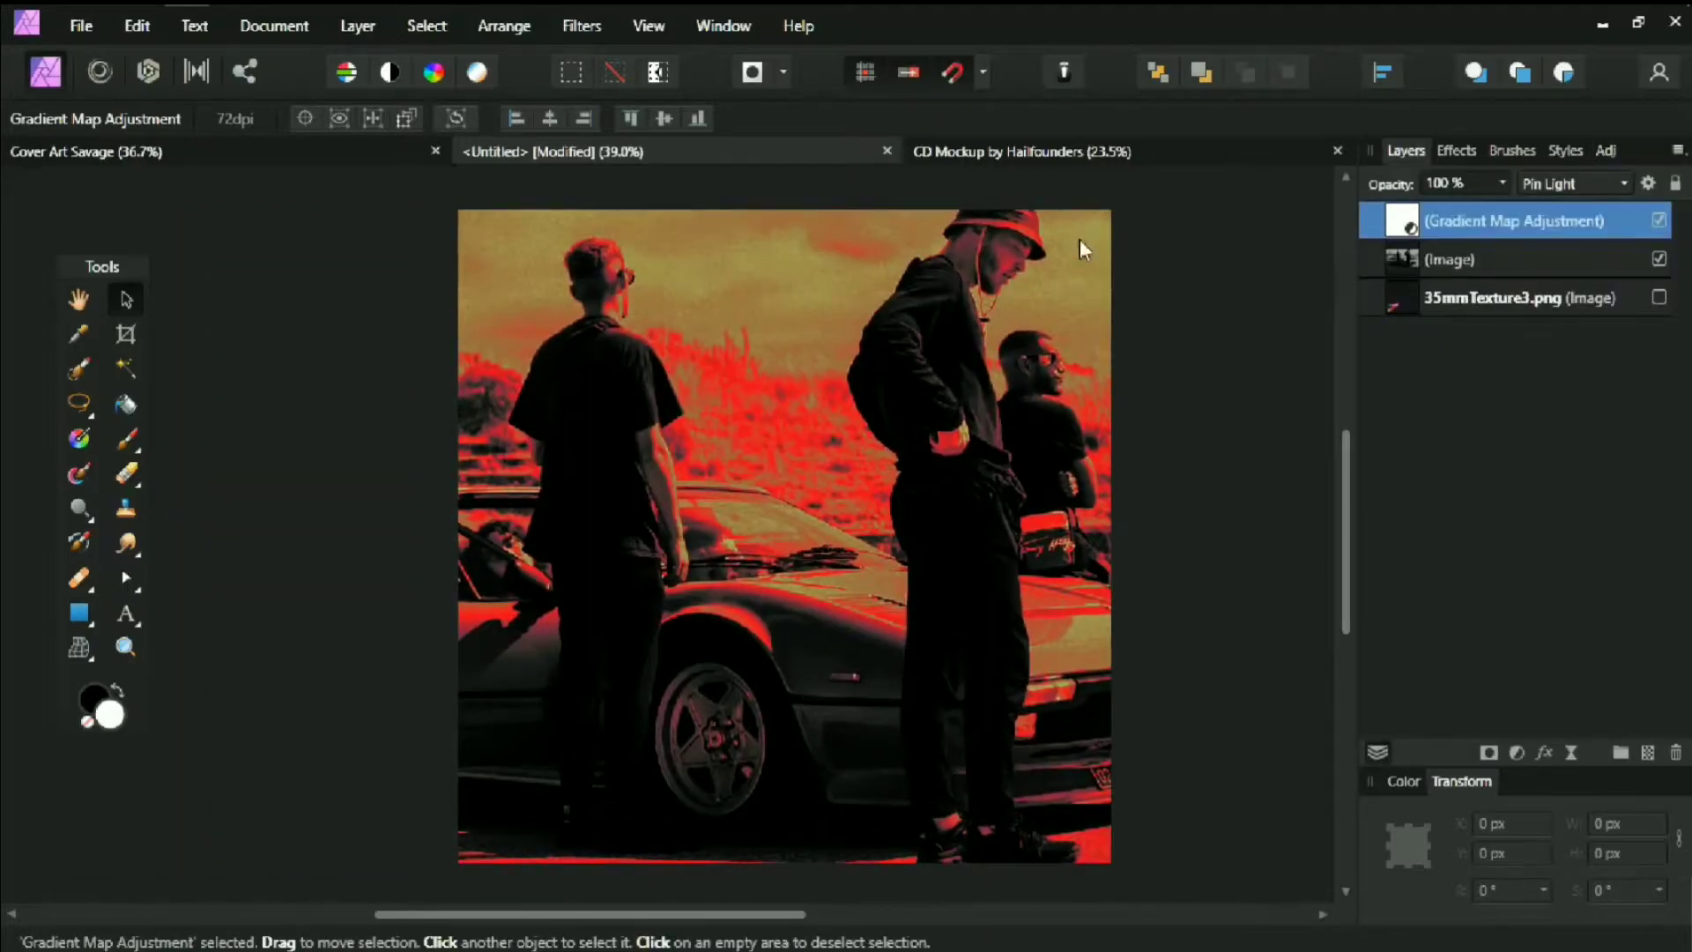
# Add a Levels adjustment with White Level 82% and Output Black Level 13%
pyautogui.click(1519, 751)
pyautogui.click(1297, 146)
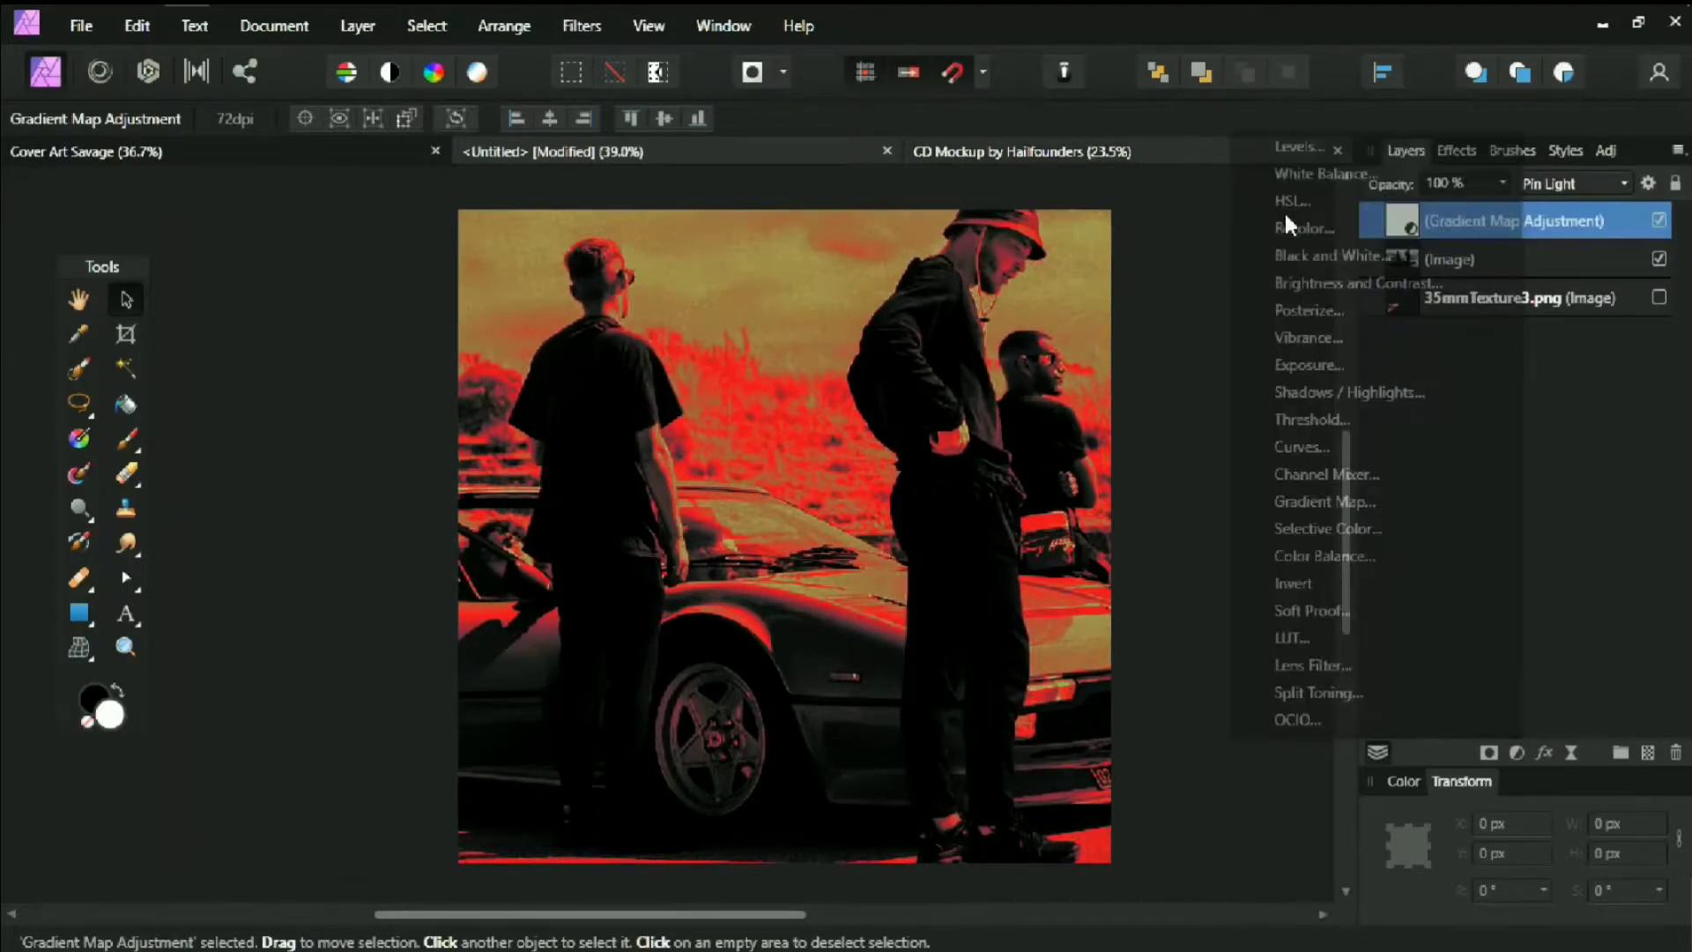
pyautogui.moveTo(518, 375); pyautogui.dragTo(231, 388)
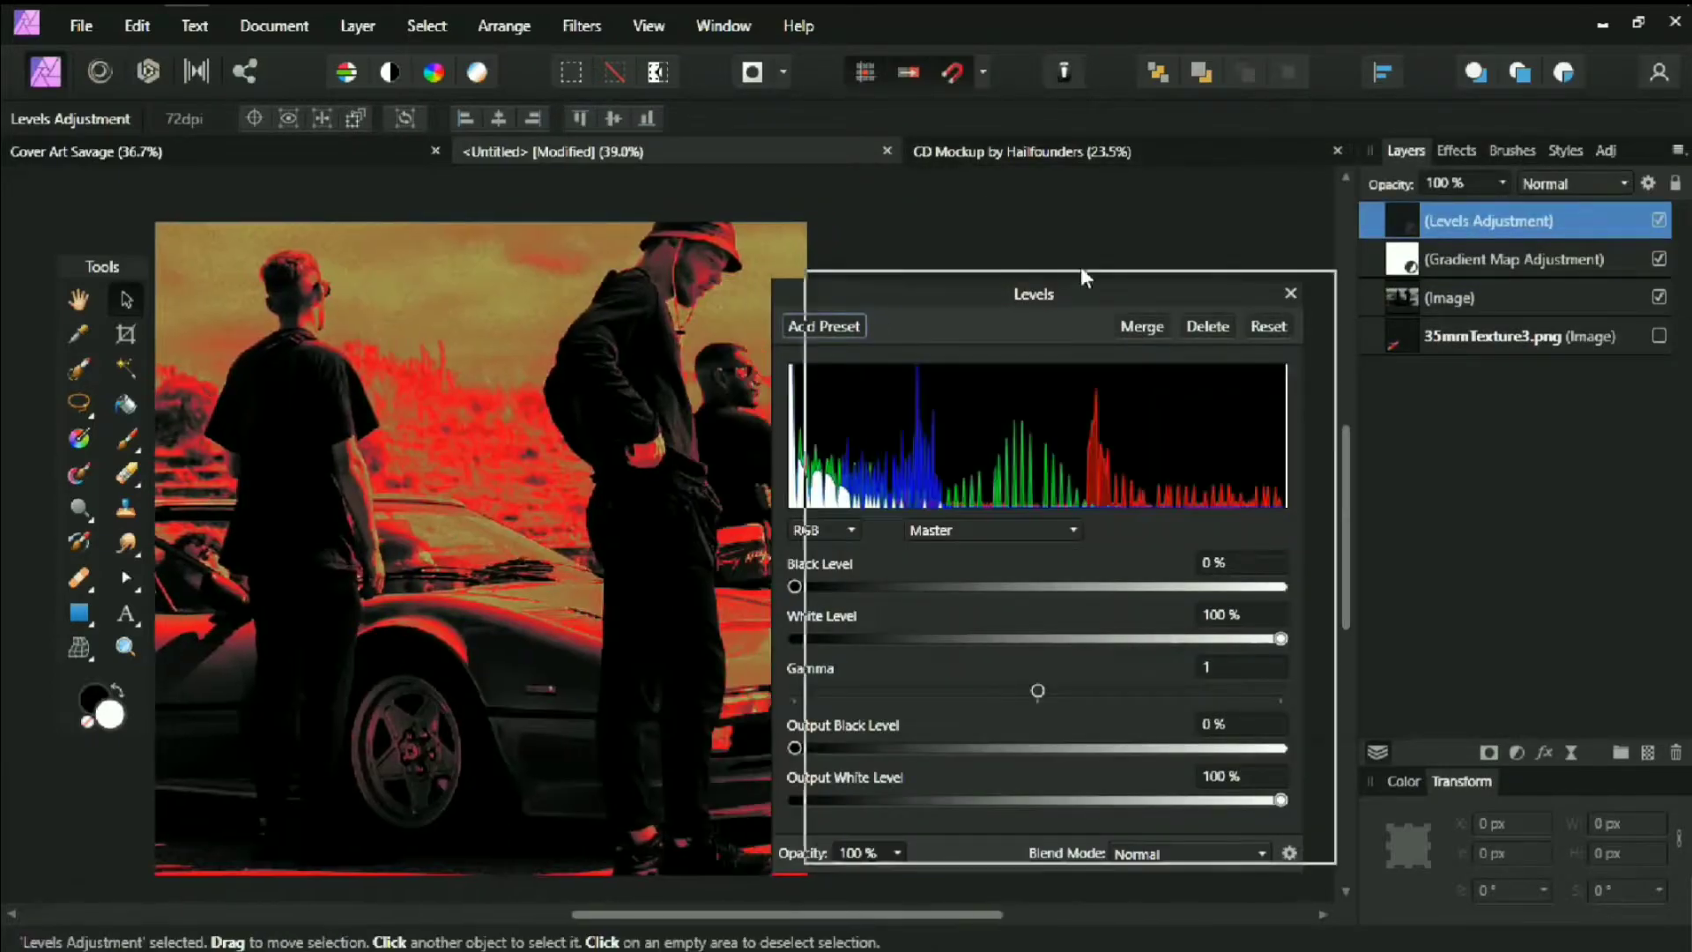
pyautogui.moveTo(1084, 293); pyautogui.dragTo(1141, 267)
pyautogui.click(1251, 613)
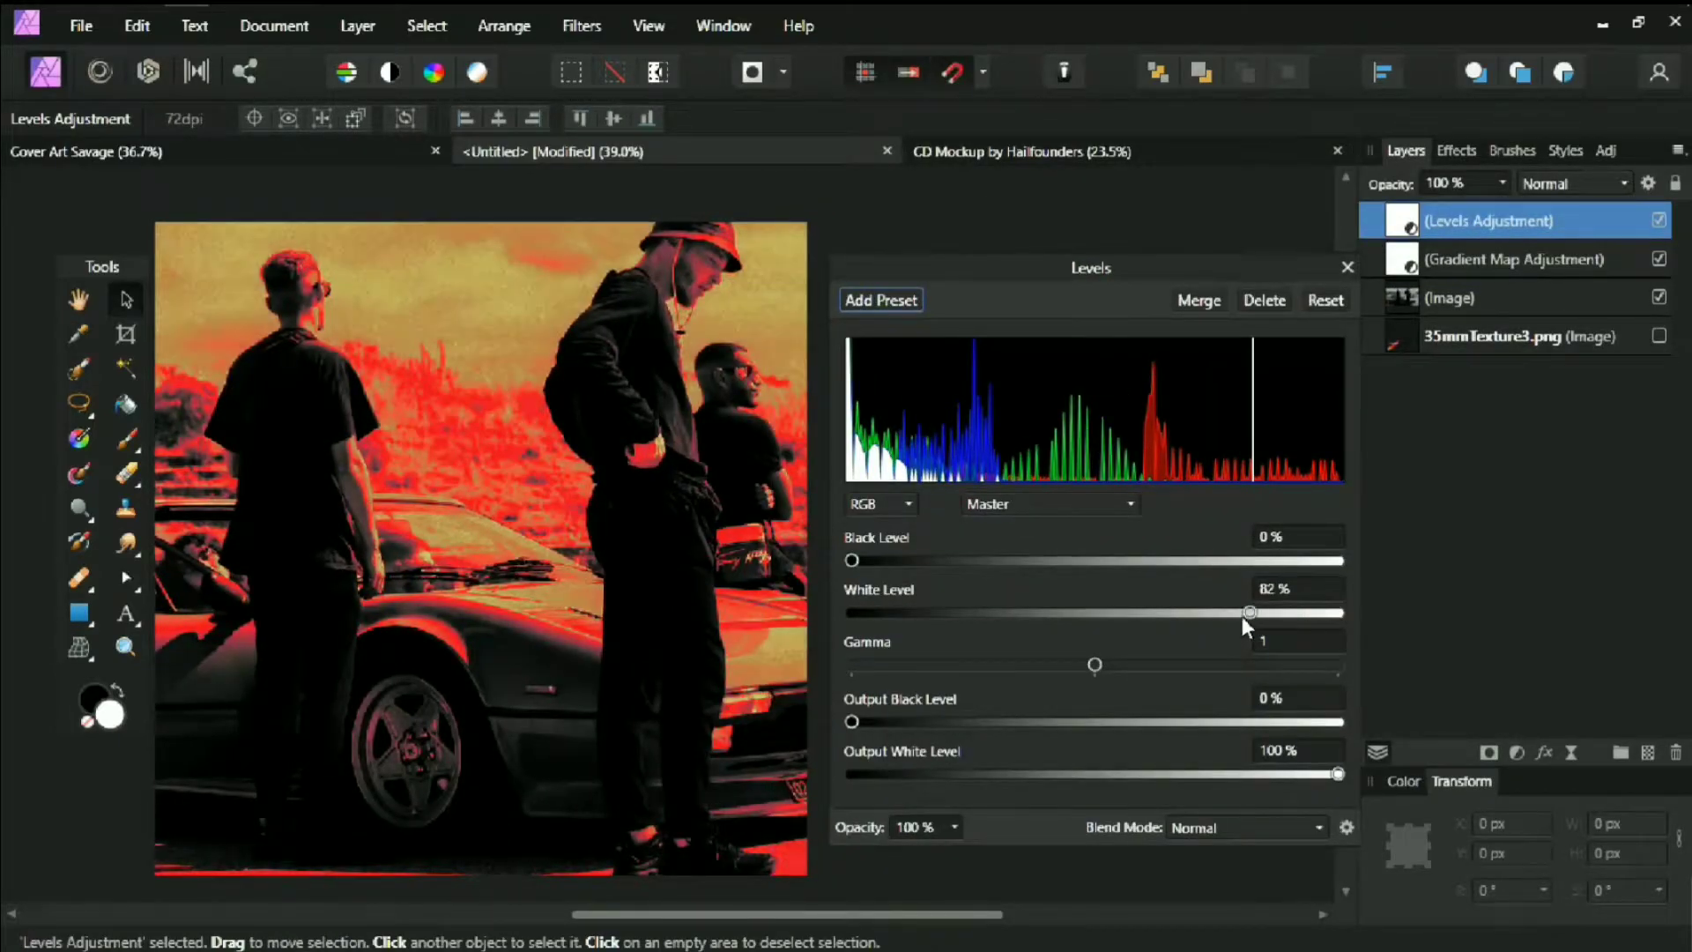
pyautogui.moveTo(896, 722); pyautogui.dragTo(913, 722)
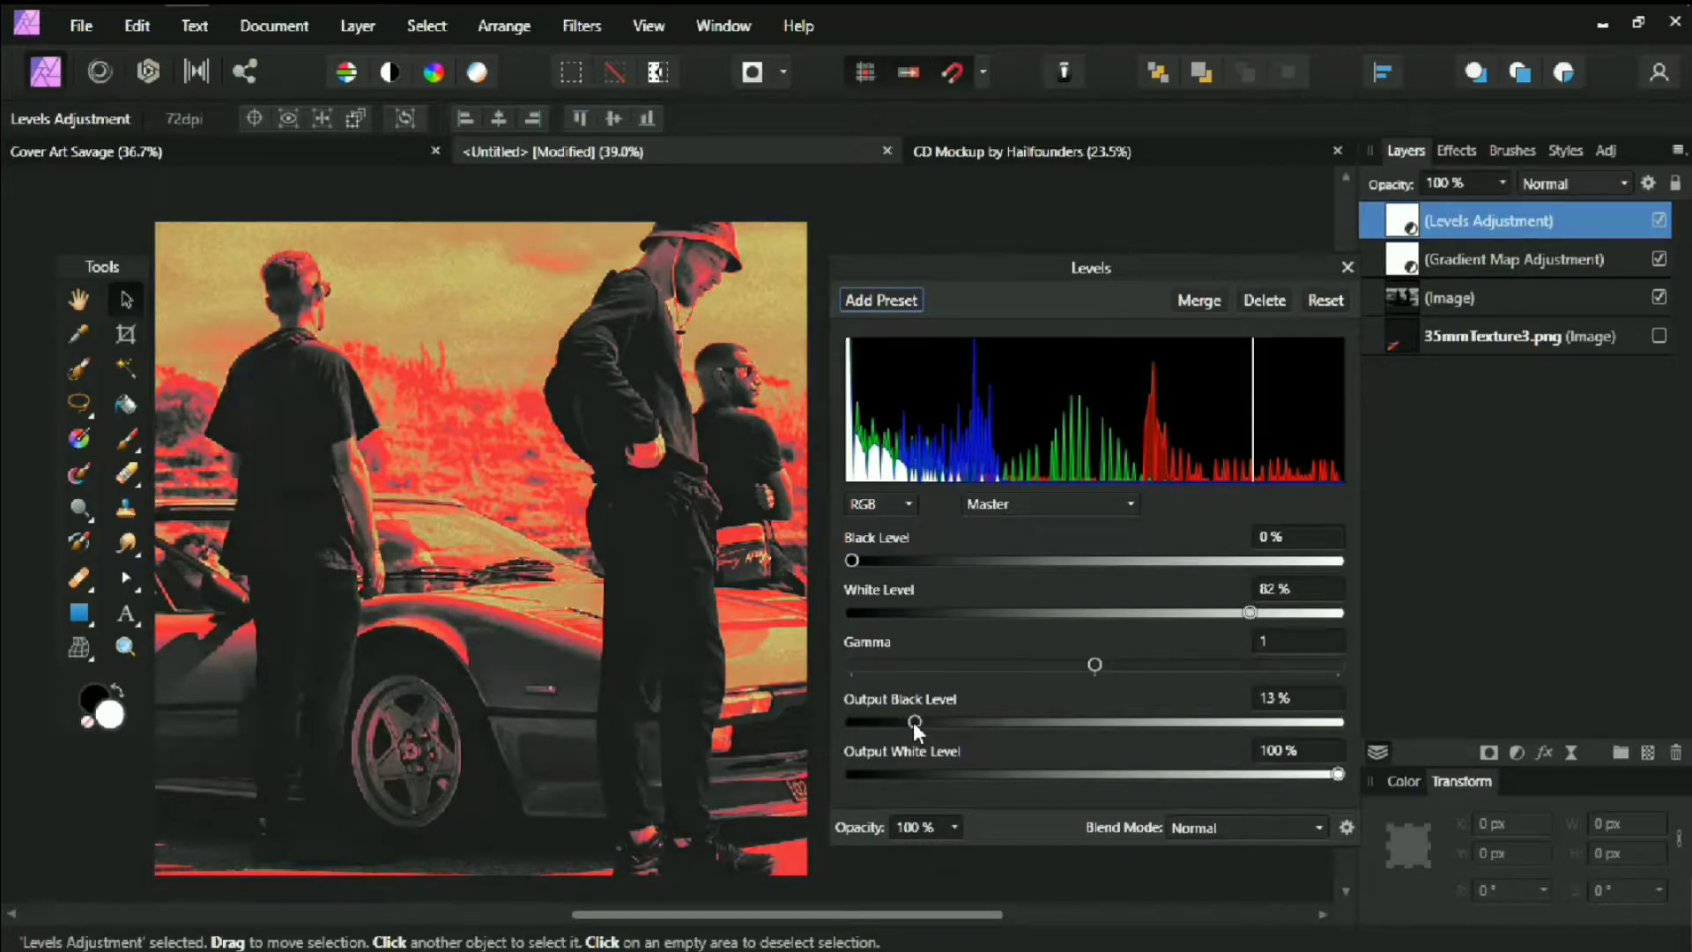
pyautogui.click(1346, 266)
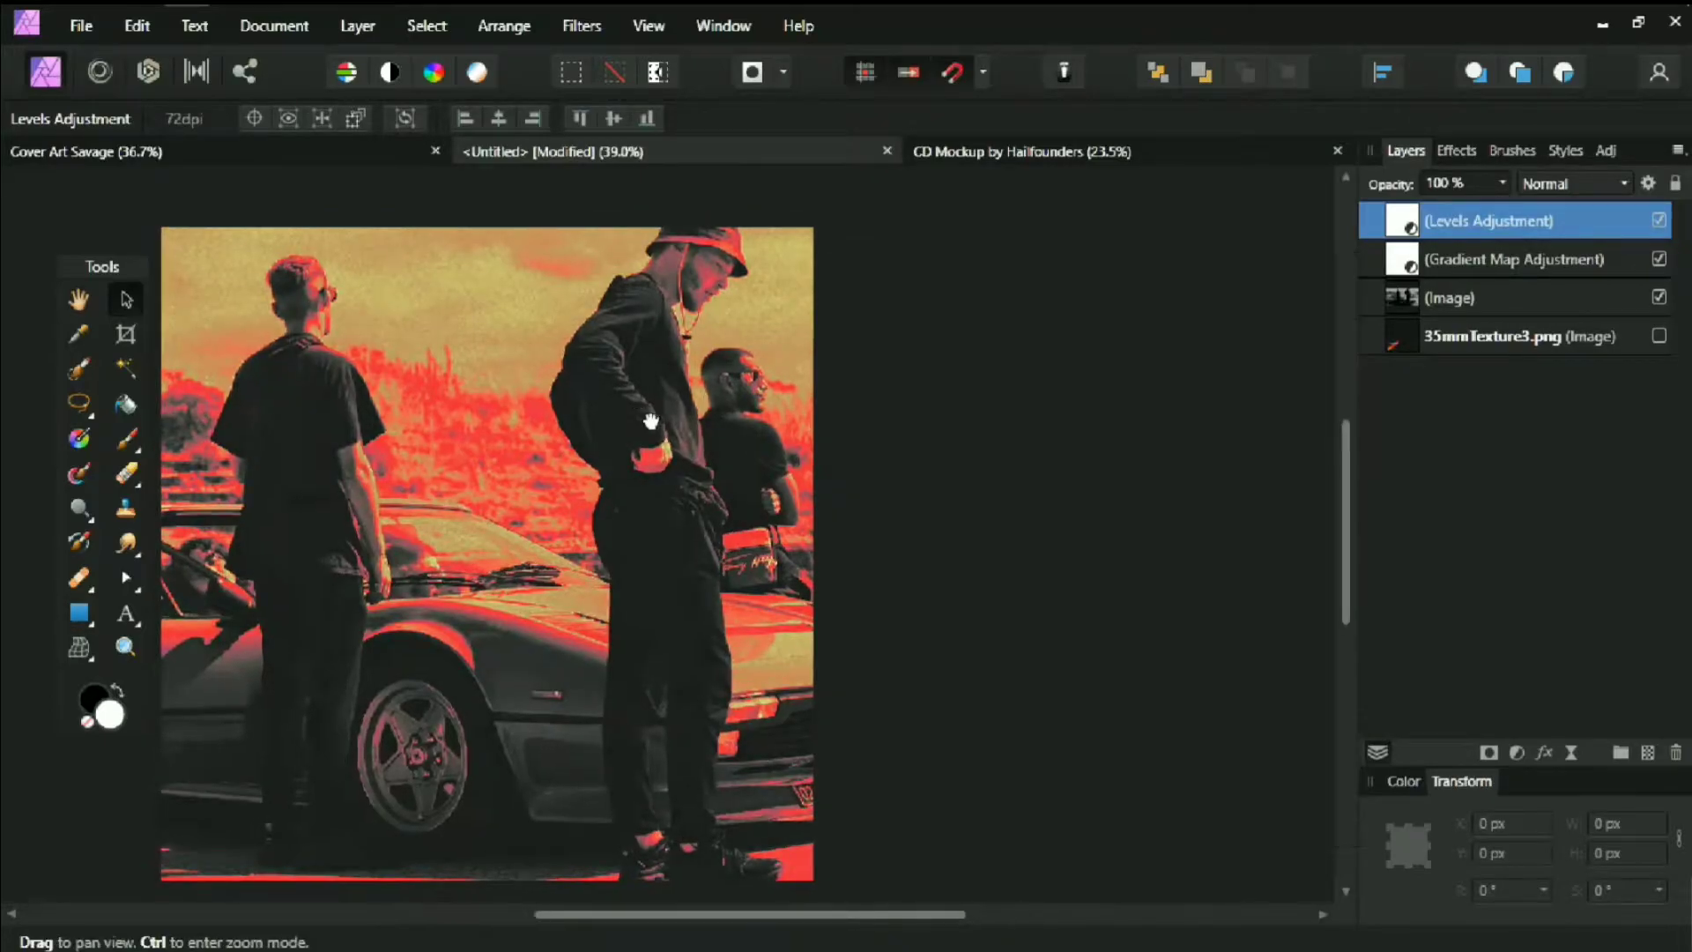
pyautogui.moveTo(633, 403); pyautogui.dragTo(869, 405)
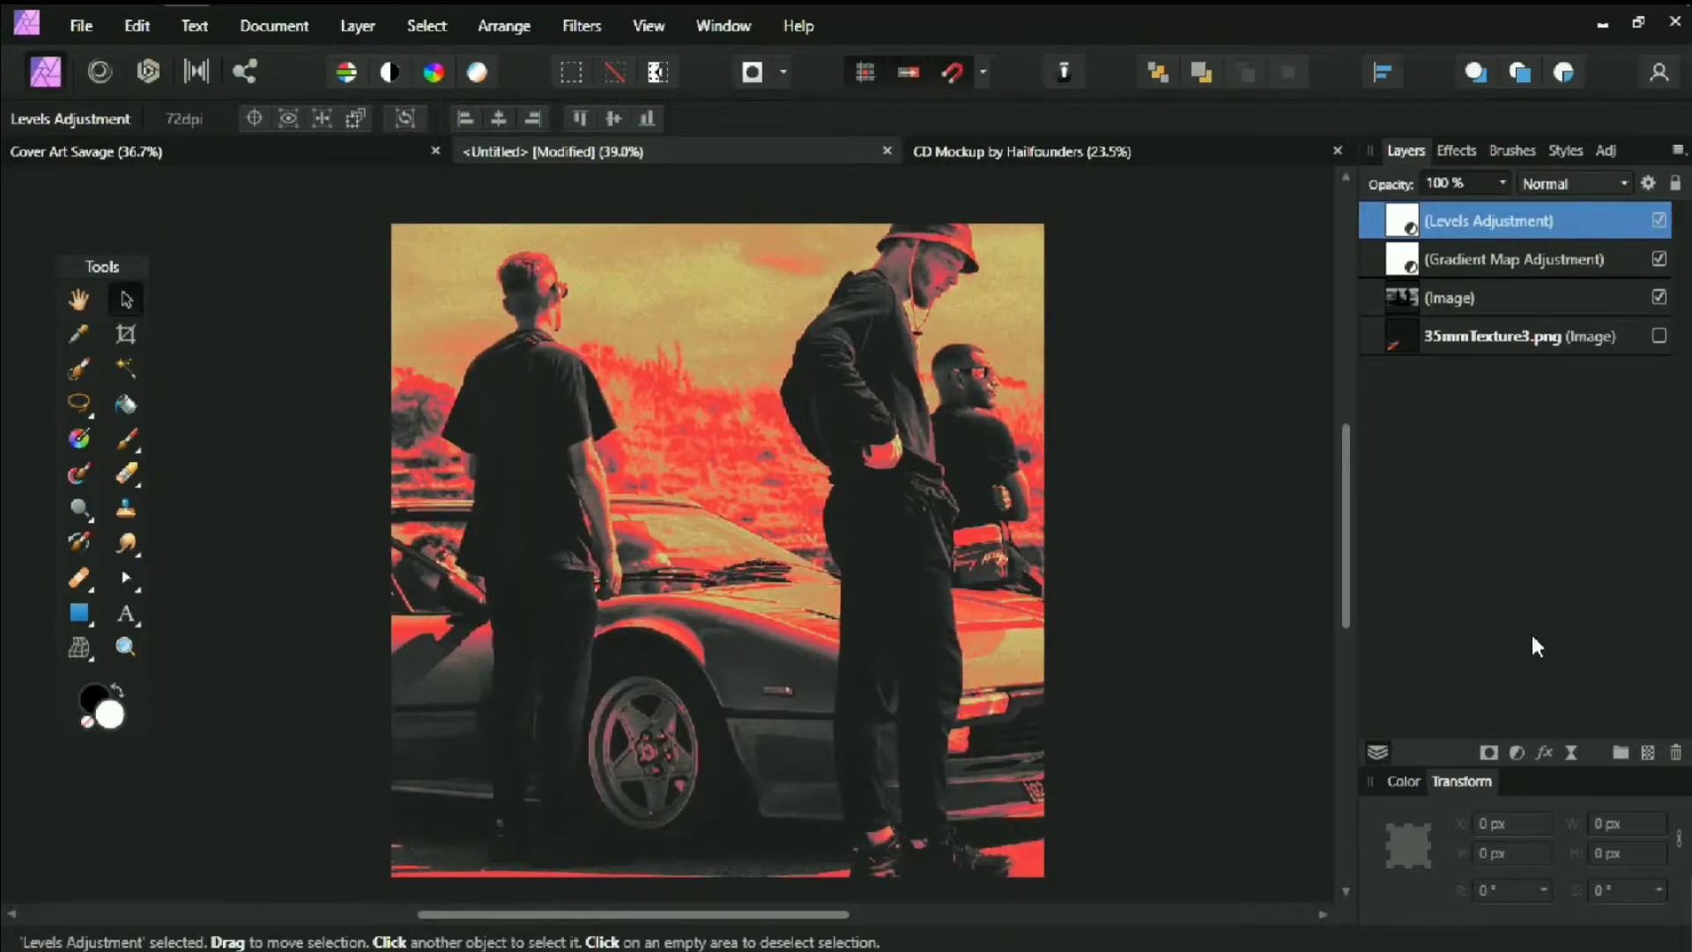
# Add an Unsharp Mask live filter and move it to the top of the layer stack
pyautogui.click(1517, 752)
pyautogui.click(1571, 752)
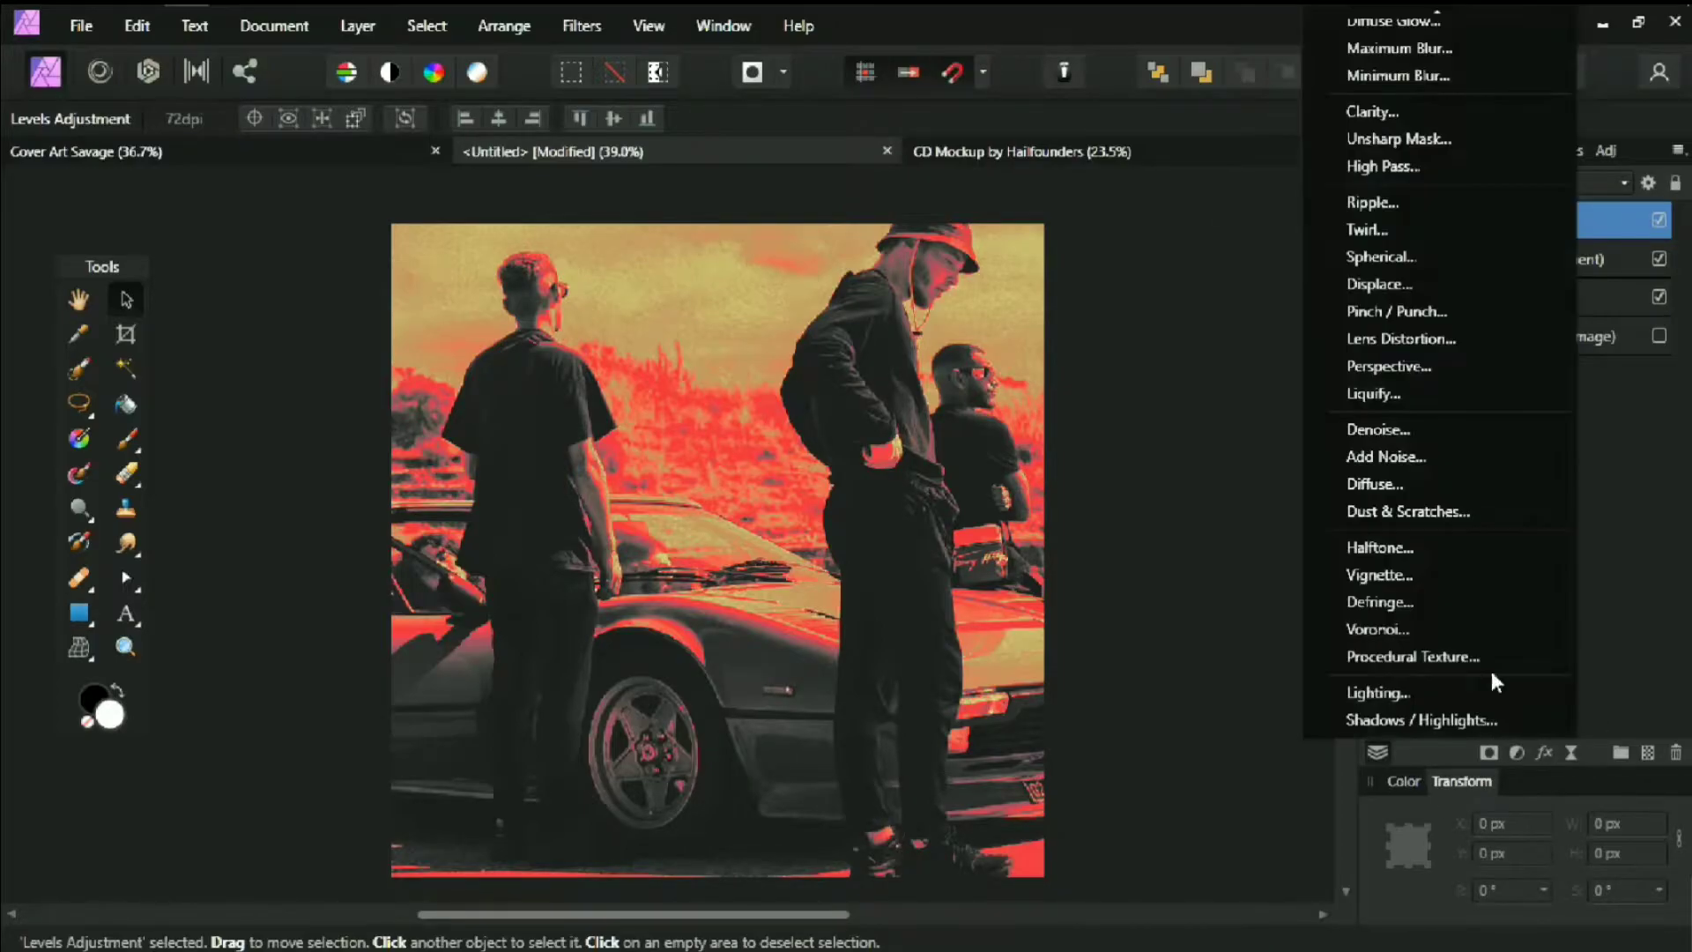
pyautogui.click(1457, 137)
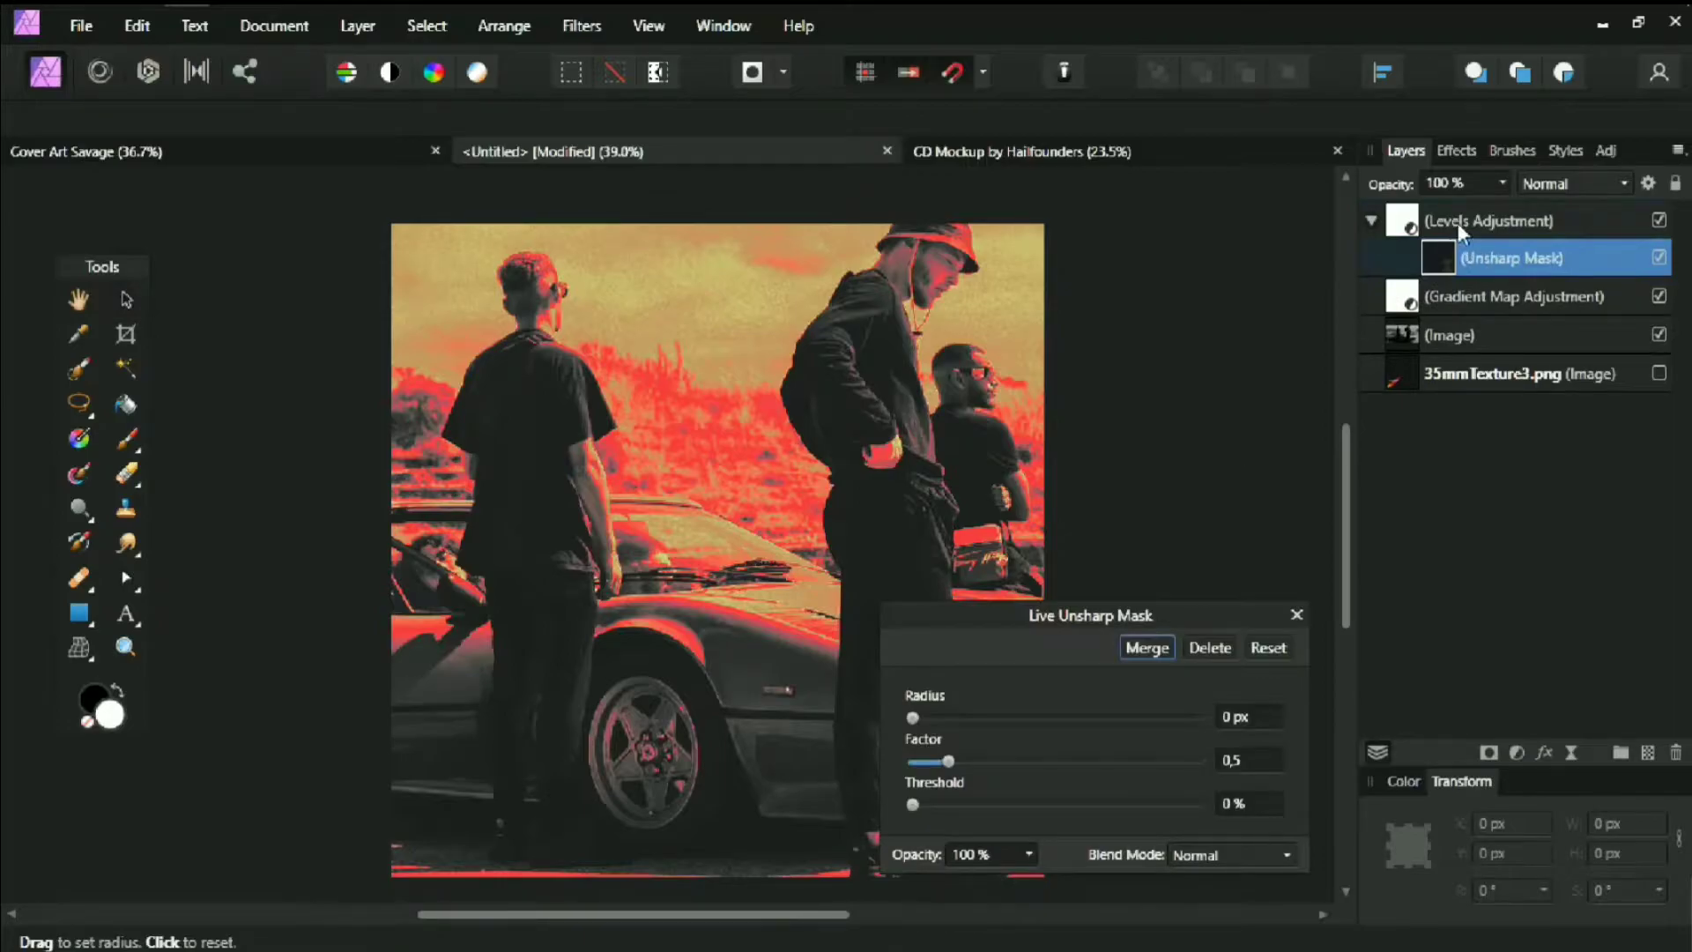
pyautogui.moveTo(1457, 224); pyautogui.dragTo(1454, 210)
pyautogui.moveTo(1166, 610); pyautogui.dragTo(1236, 508)
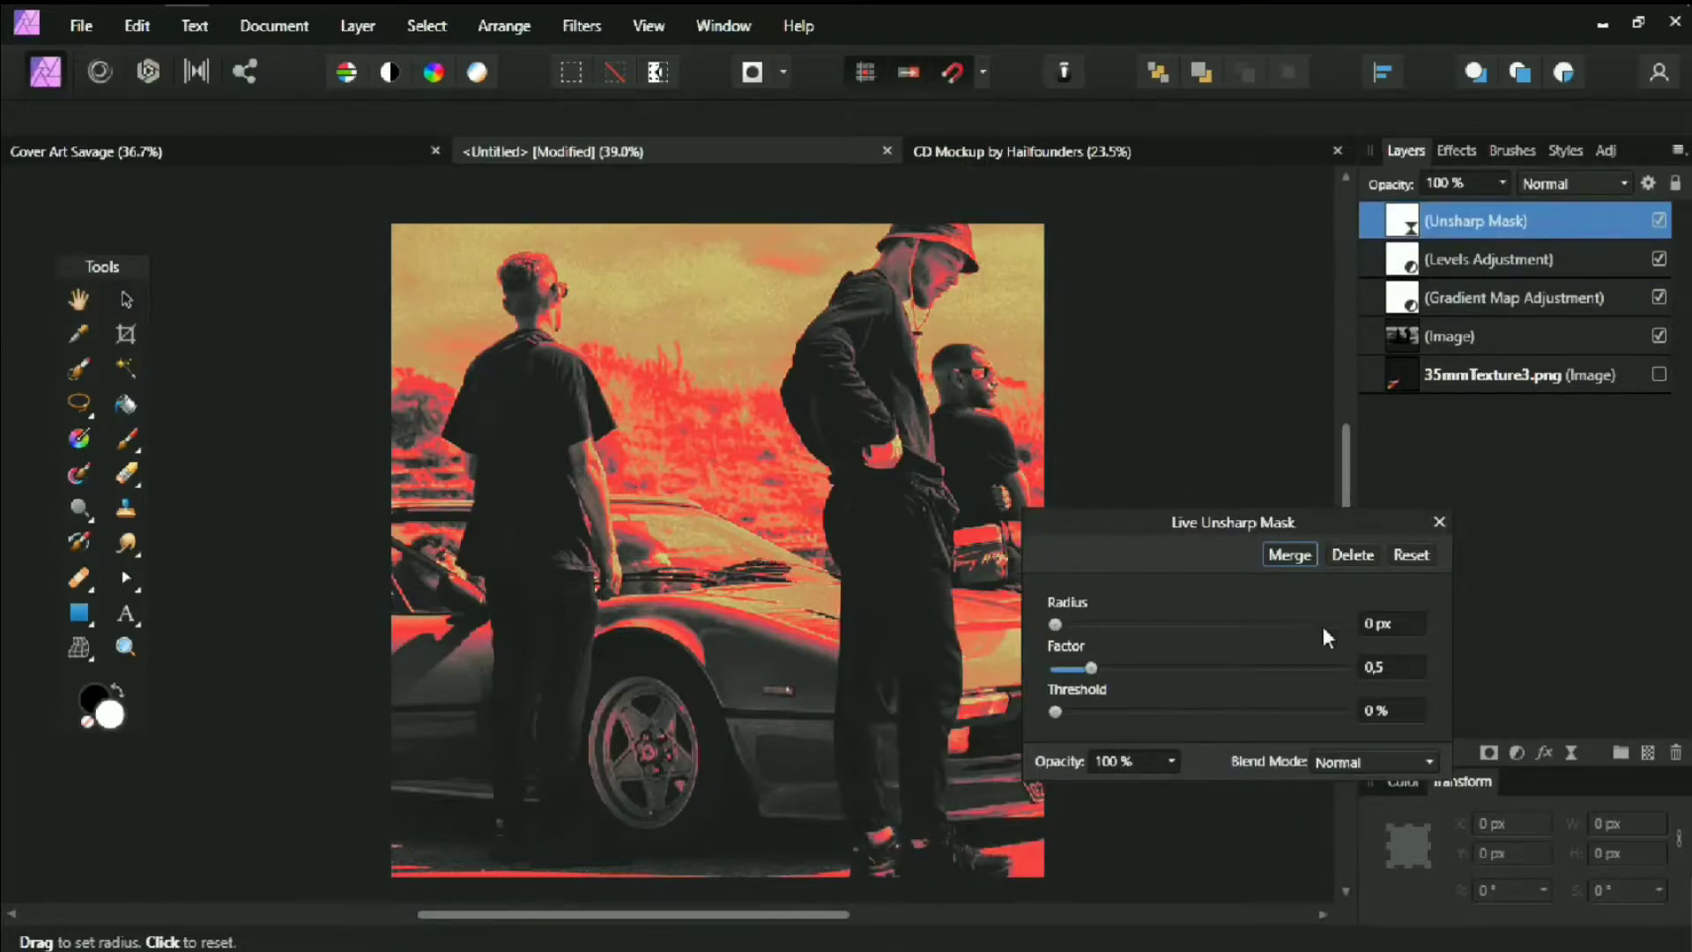
# Set Unsharp Mask radius 48 px and factor 3, then fade the layer to about 37% opacity
pyautogui.click(1396, 624)
pyautogui.write('48')
pyautogui.press('Return')
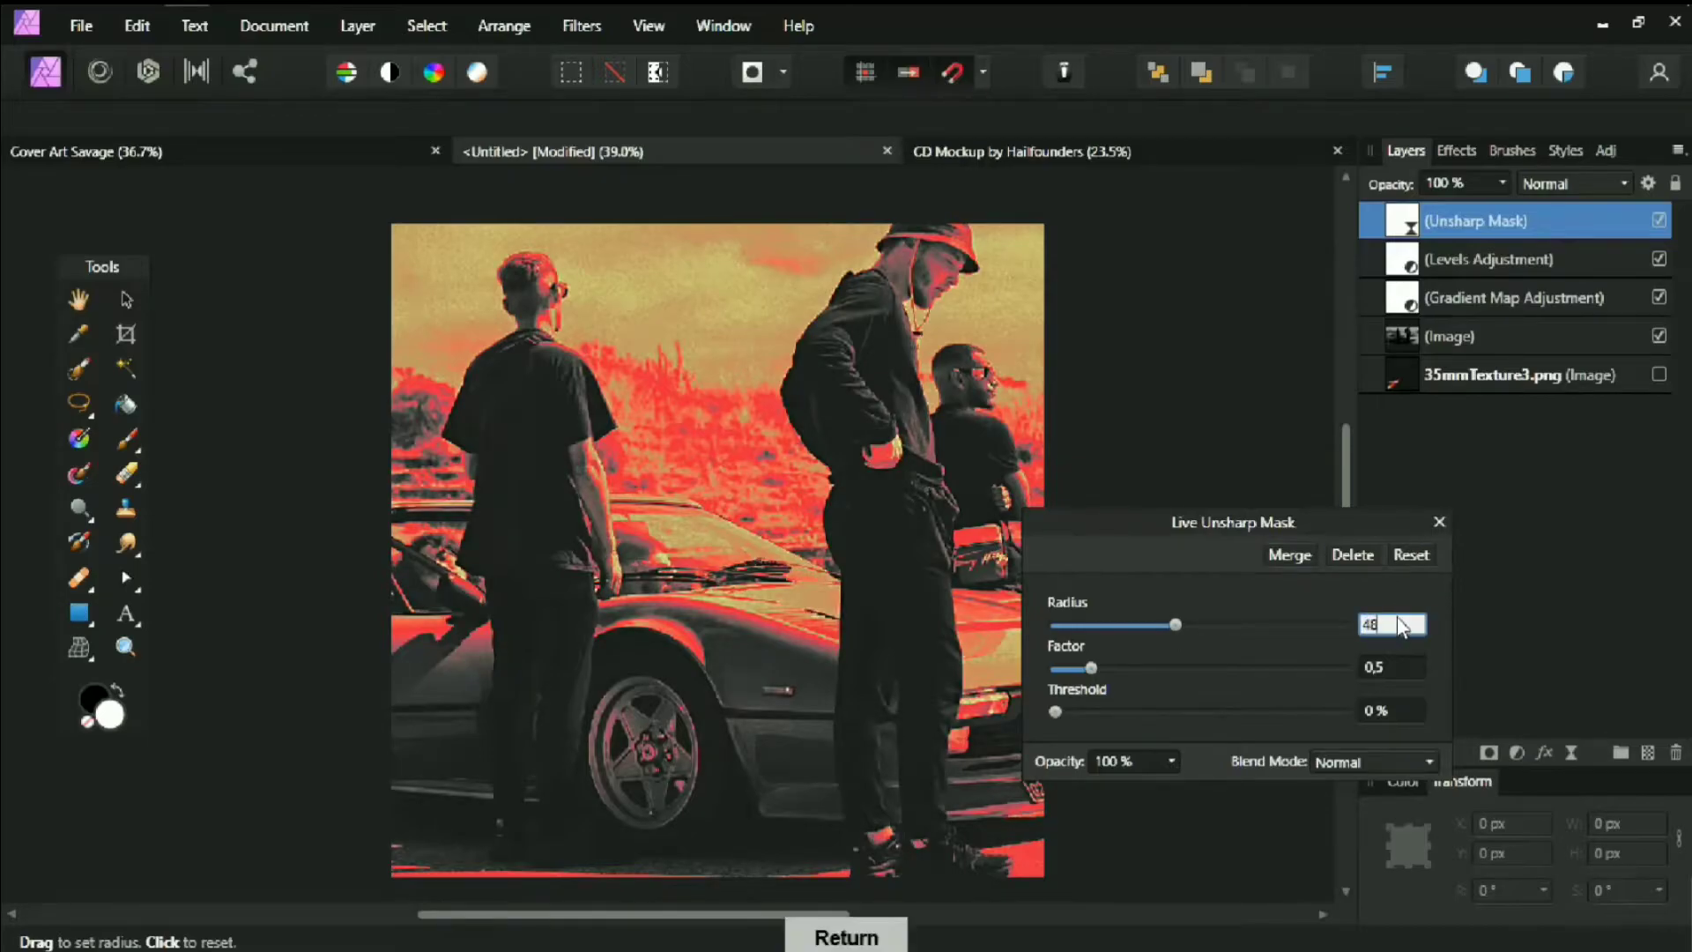
pyautogui.click(1396, 668)
pyautogui.write('3')
pyautogui.press('Return')
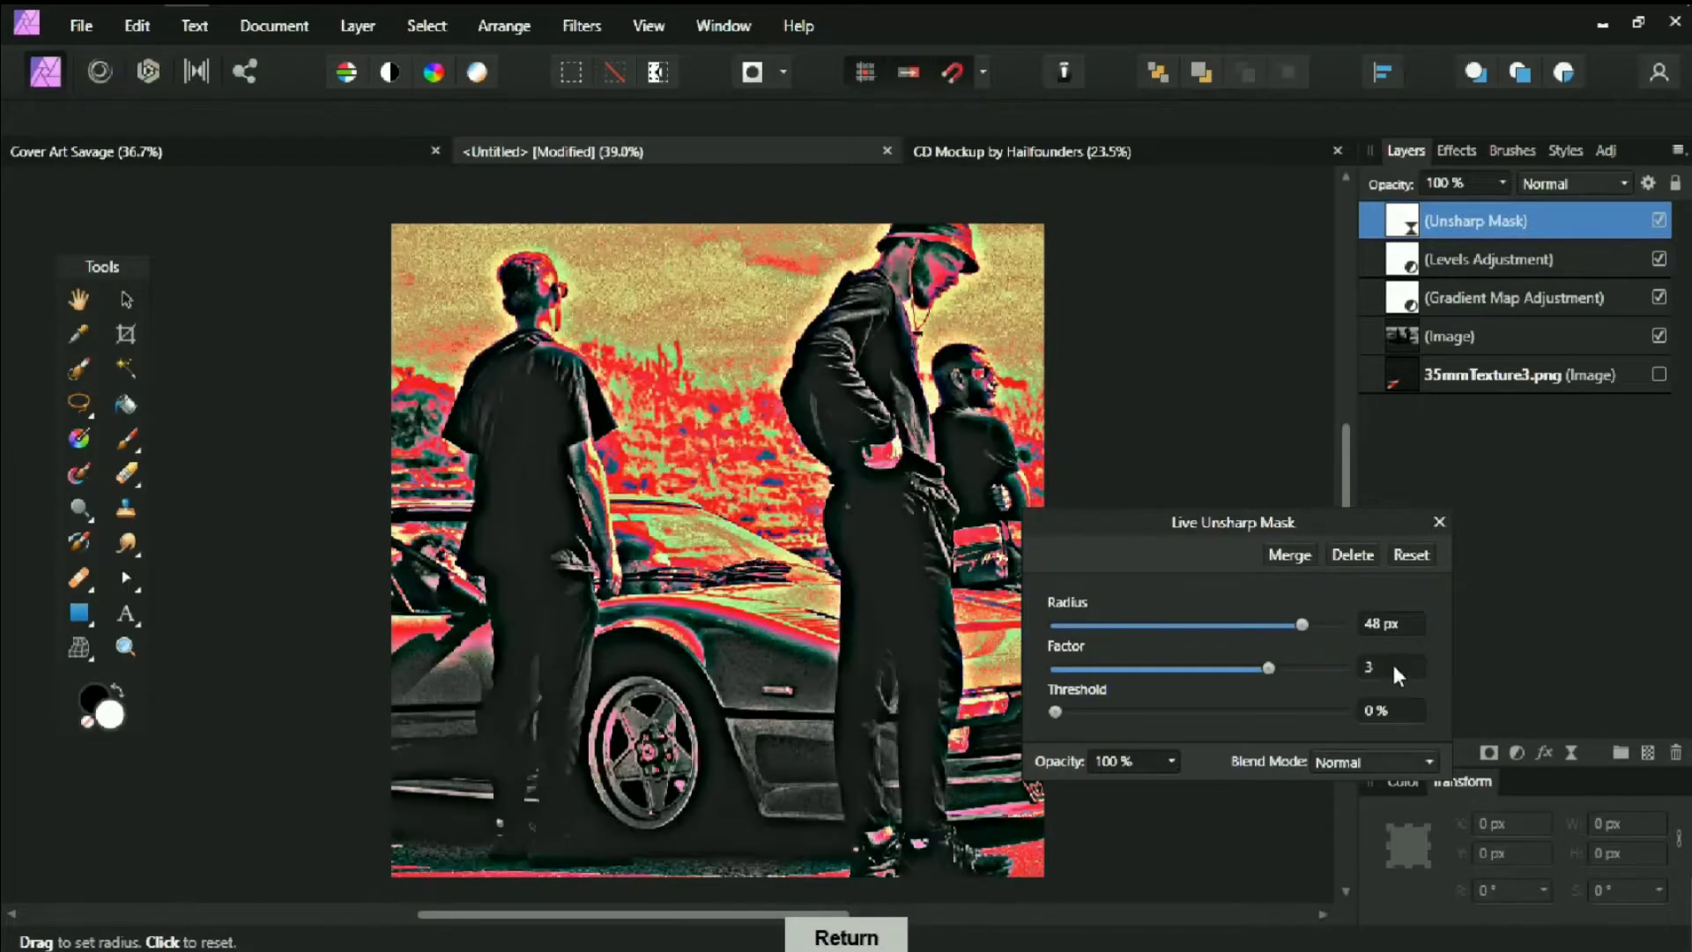
pyautogui.click(1439, 521)
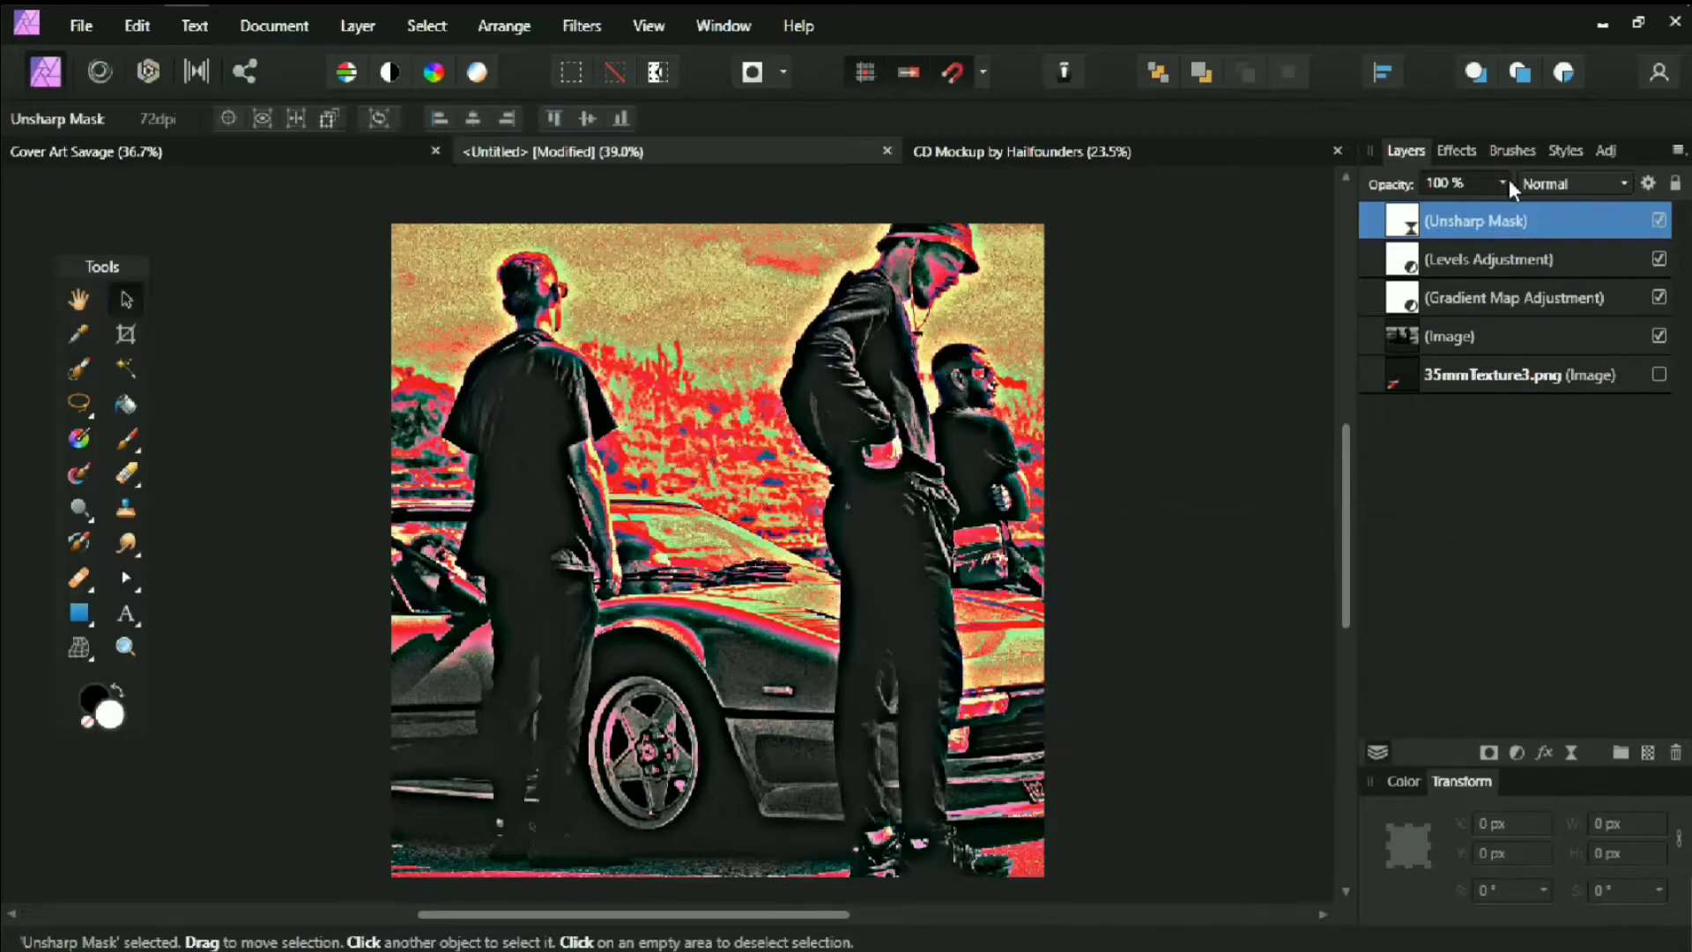
pyautogui.moveTo(1503, 182); pyautogui.dragTo(1404, 216)
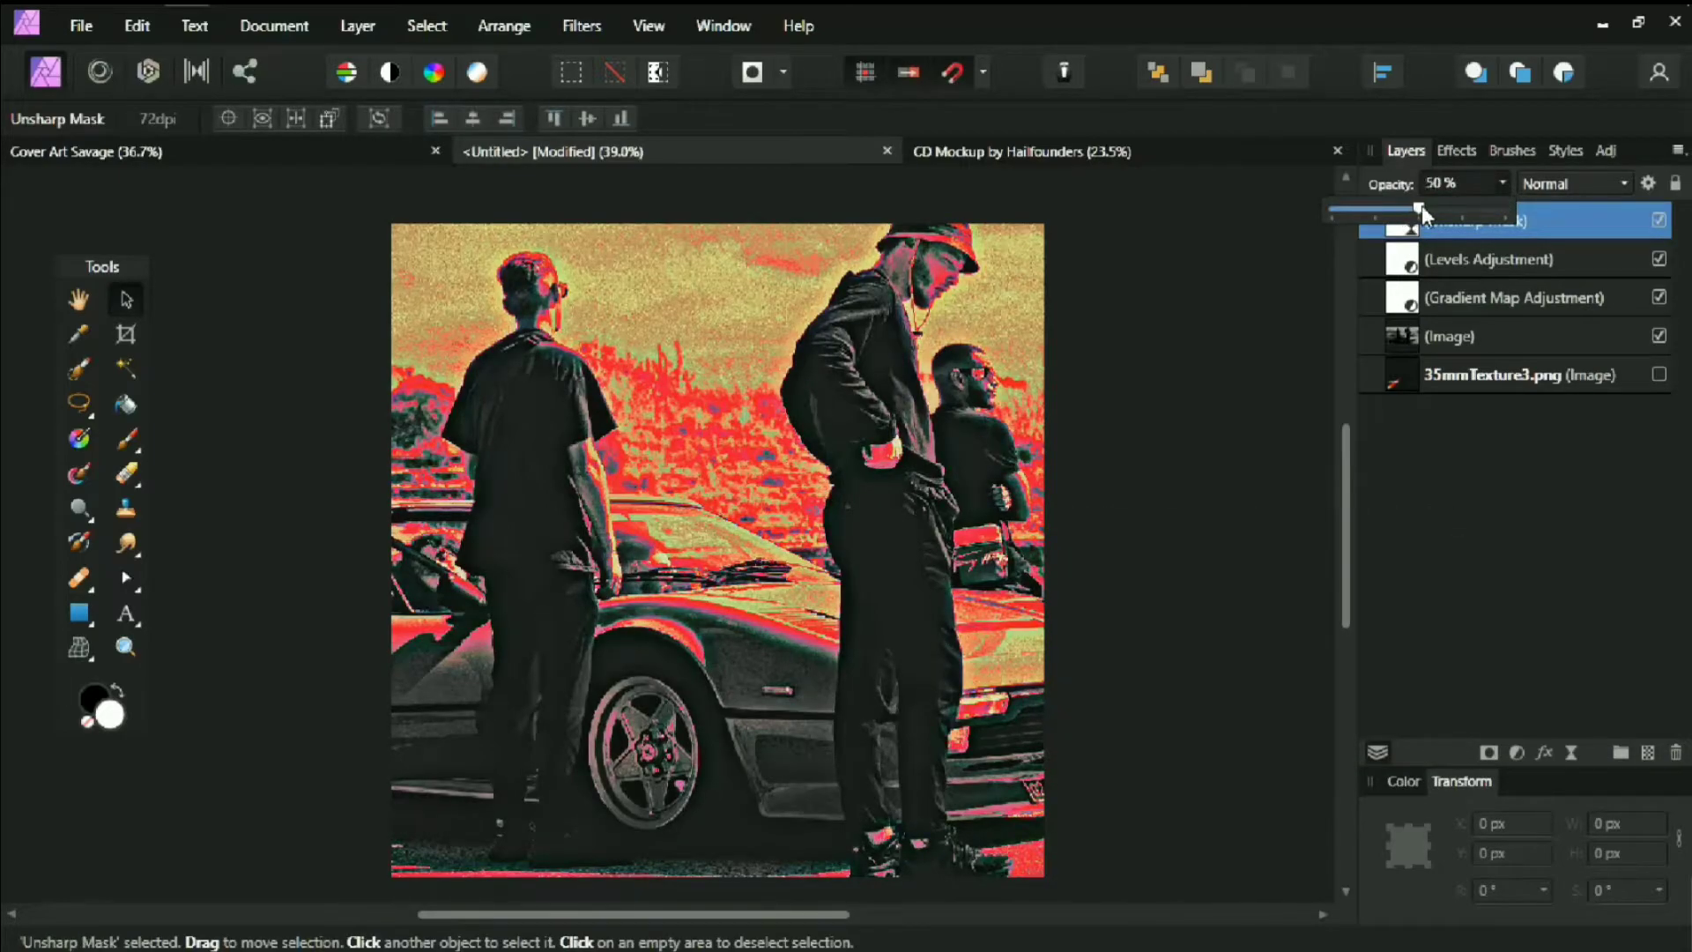
pyautogui.moveTo(1442, 212); pyautogui.dragTo(1411, 218)
# Nudge the photo layer upward, then undo the move
pyautogui.click(1199, 419)
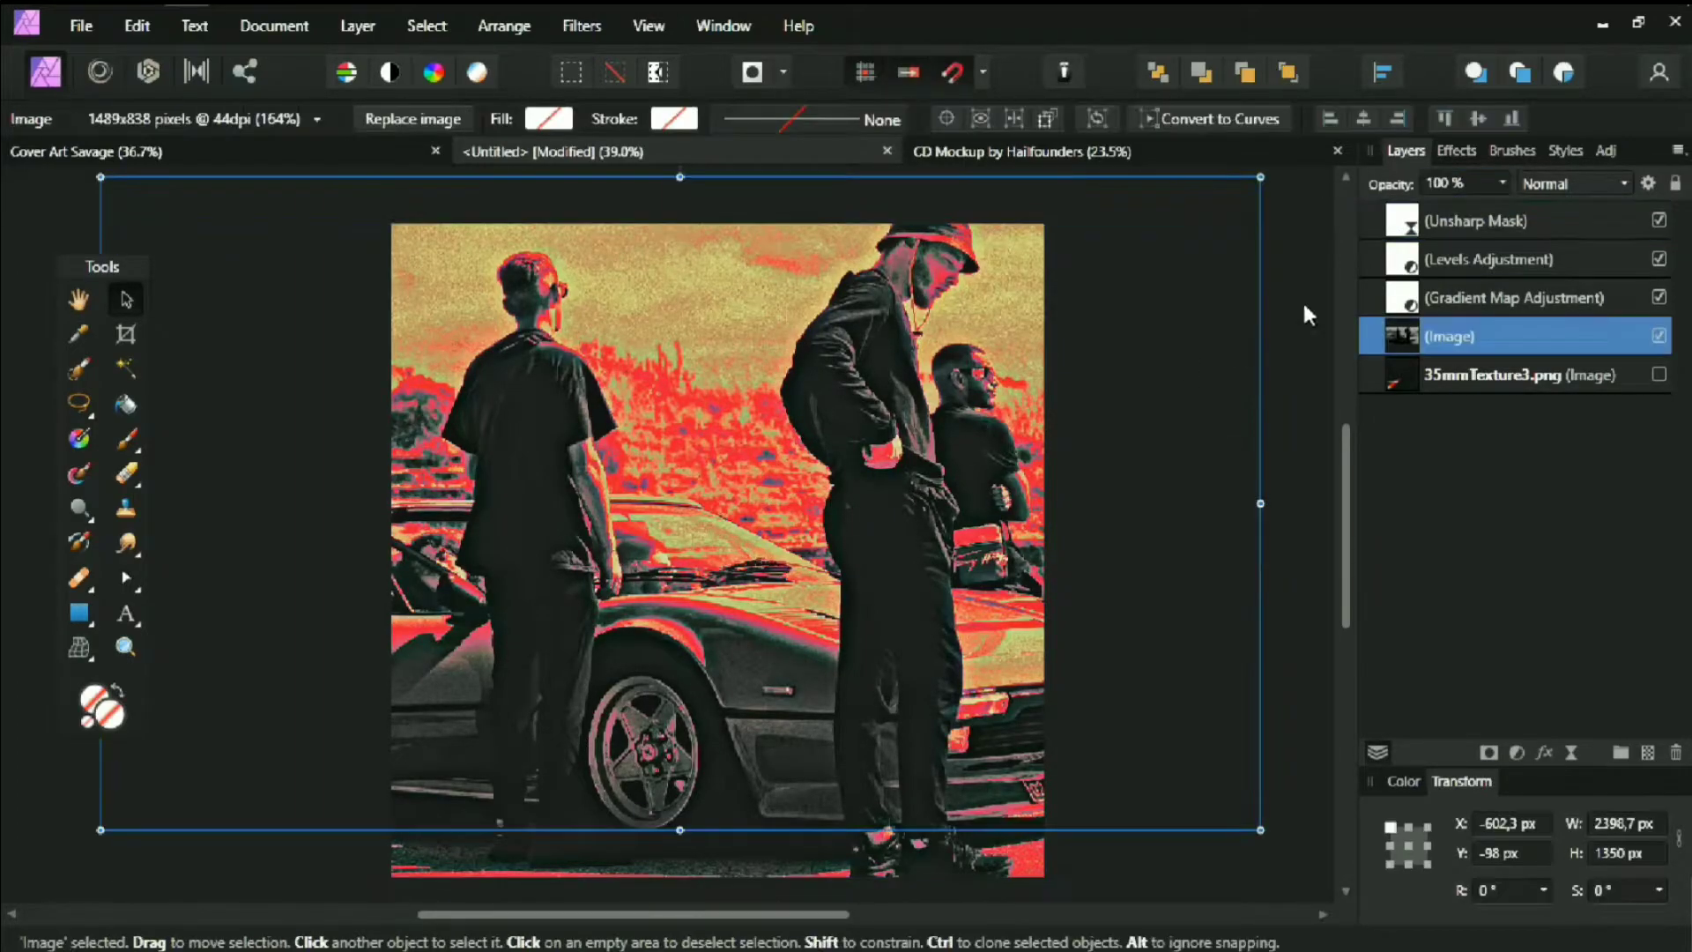
pyautogui.moveTo(1227, 384); pyautogui.dragTo(1211, 337)
pyautogui.hotkey('ctrl', 'd')
pyautogui.hotkey('ctrl', 'z')
pyautogui.hotkey('ctrl', 'z')
pyautogui.hotkey('ctrl', 'z')
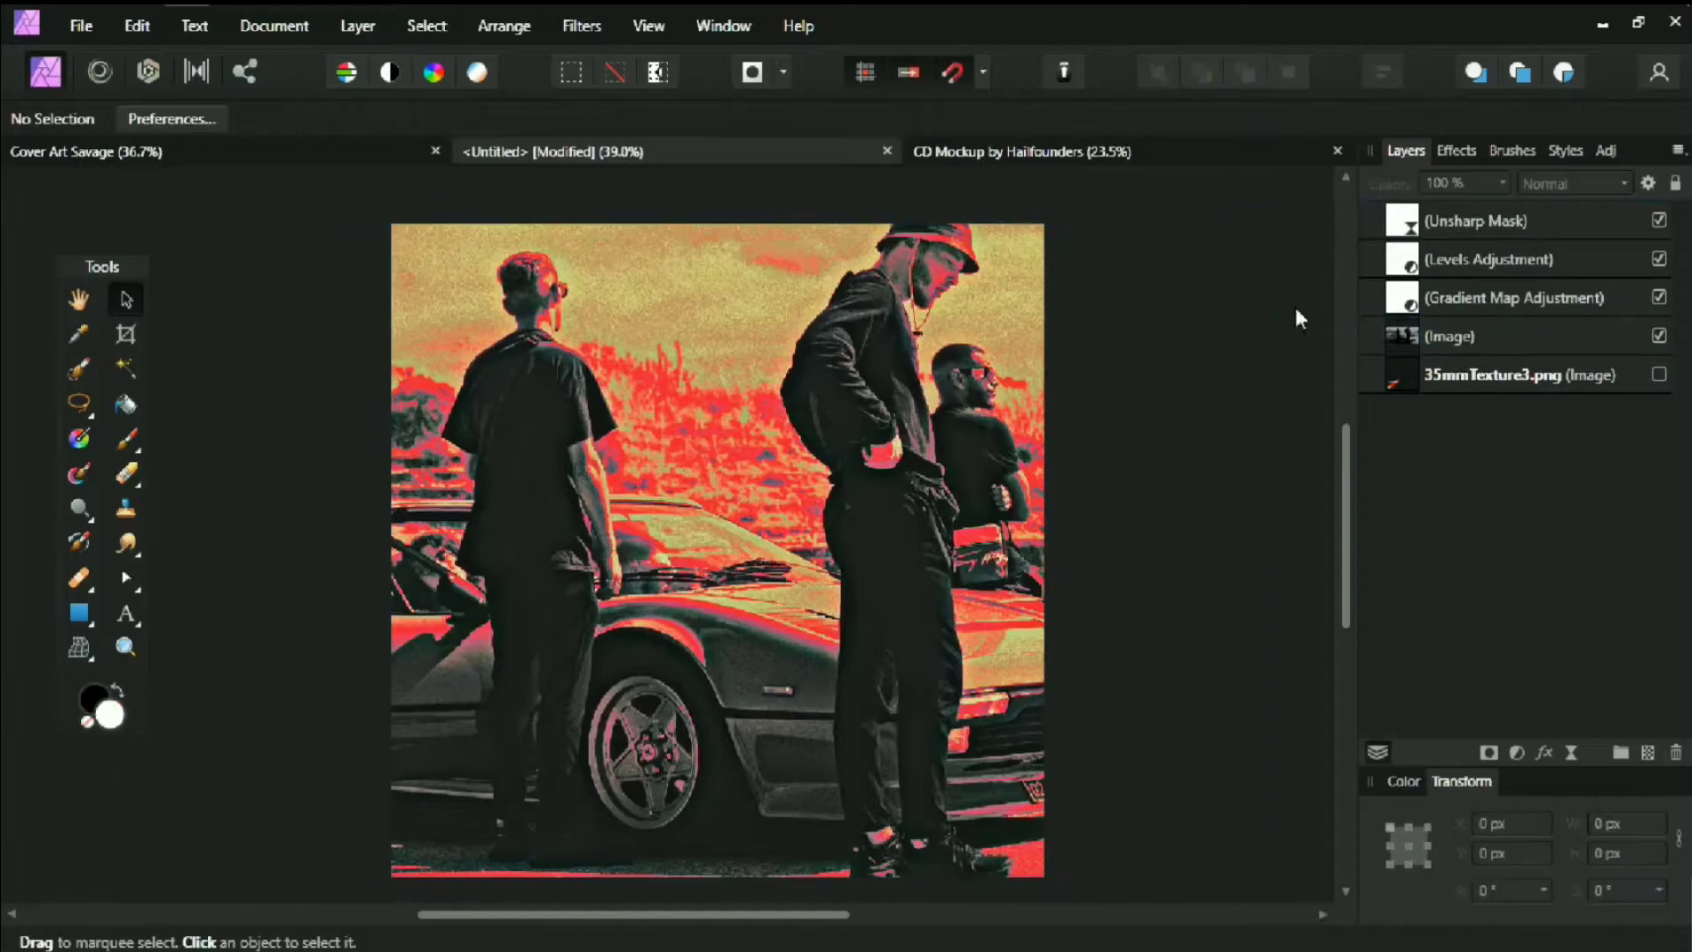
pyautogui.moveTo(1085, 365); pyautogui.dragTo(1117, 358)
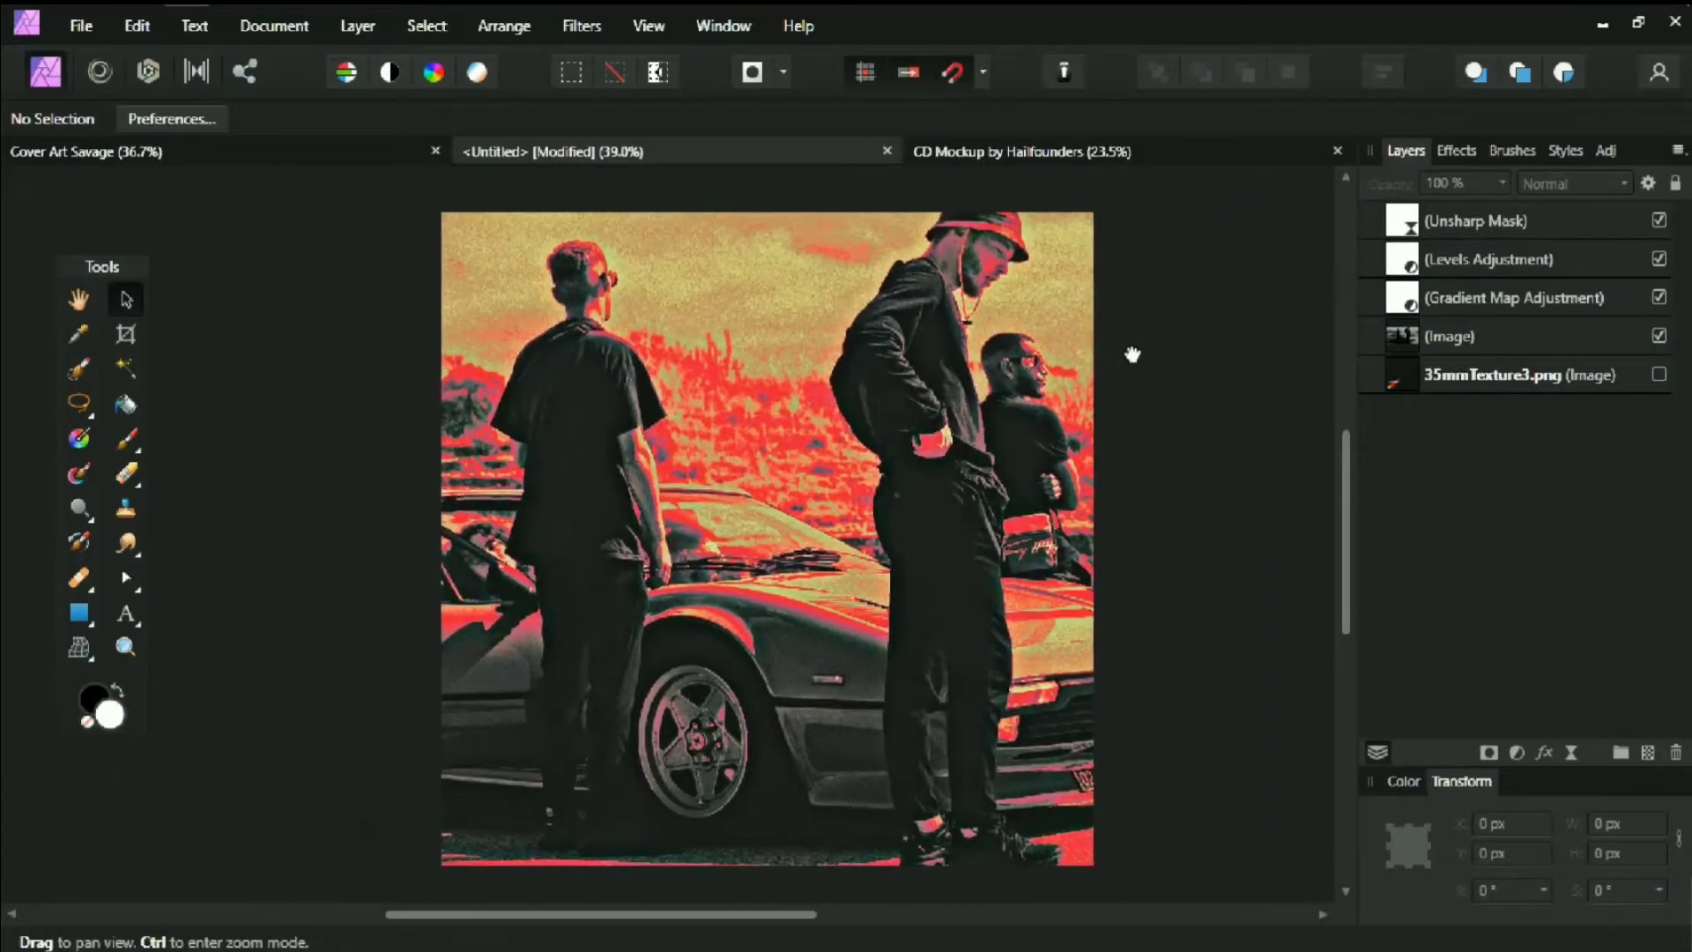
# Create a white artistic text line reading SAVAGE on the photo
pyautogui.click(128, 613)
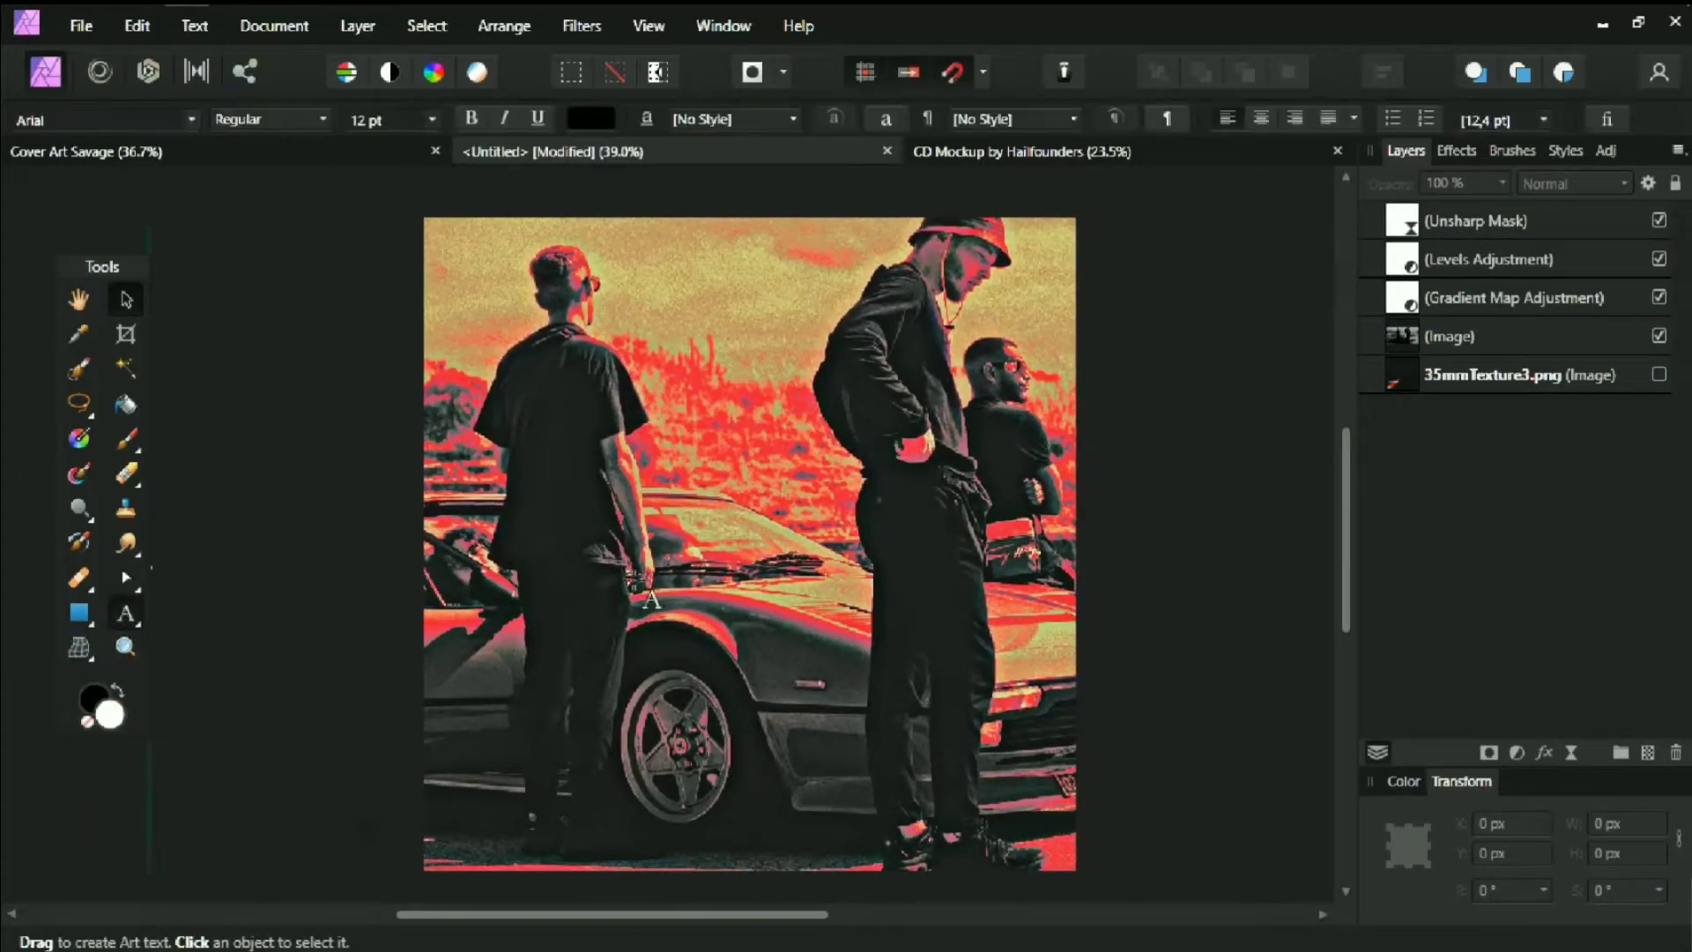
pyautogui.moveTo(498, 564); pyautogui.dragTo(528, 721)
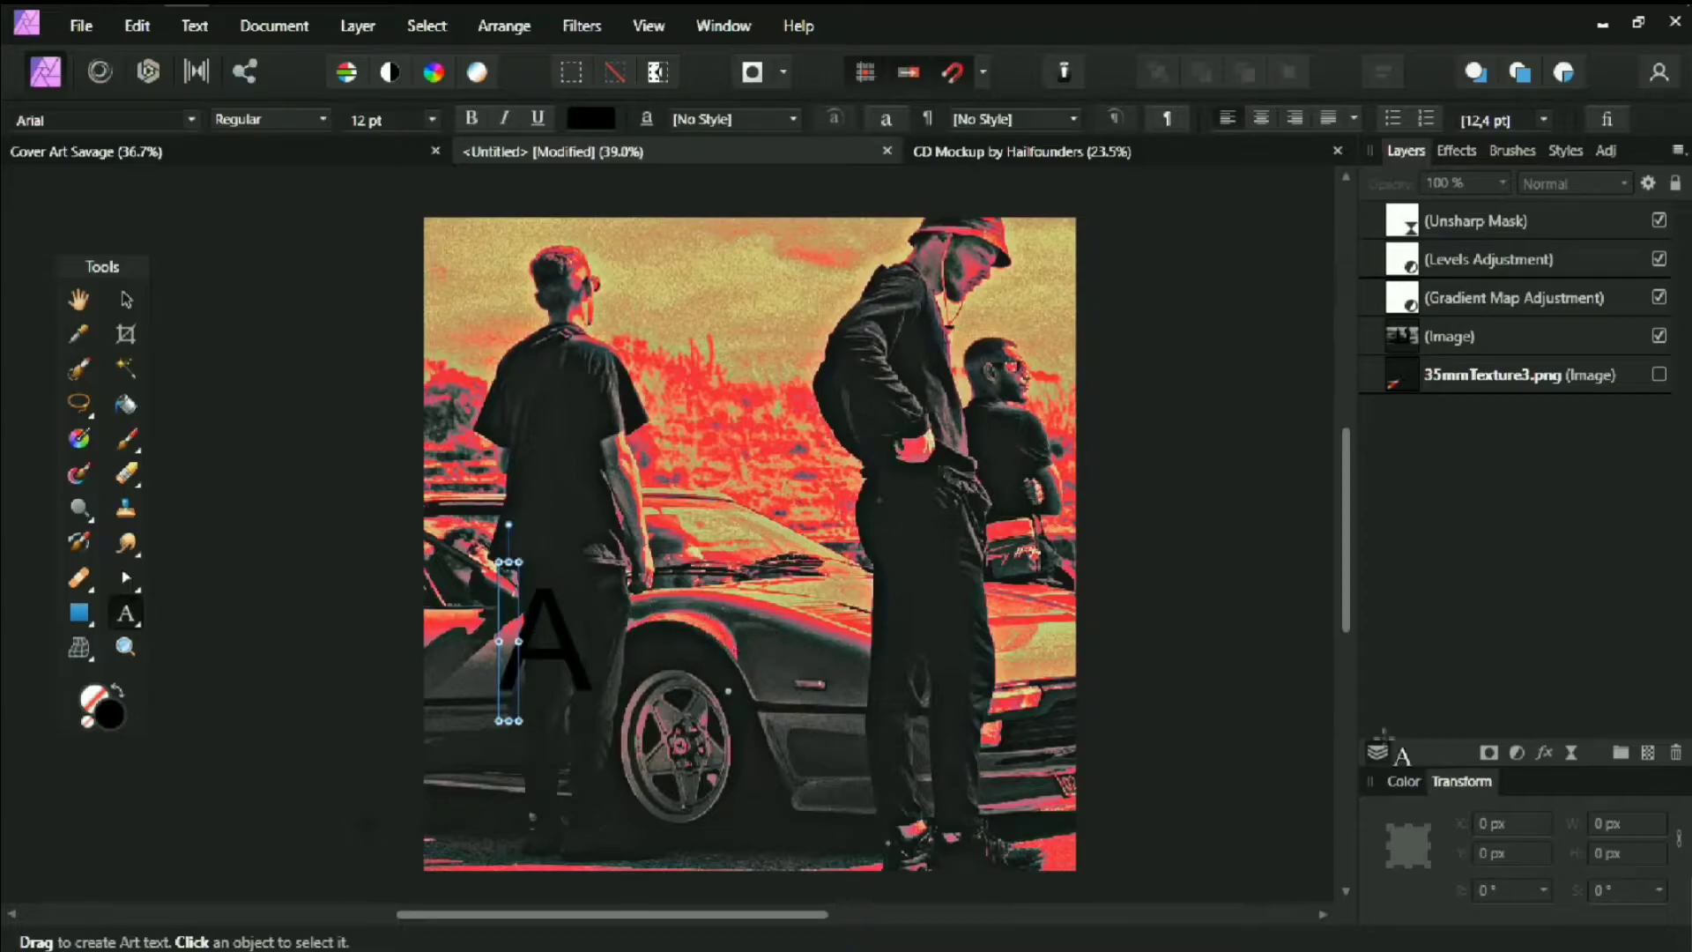
pyautogui.click(1405, 781)
pyautogui.click(1492, 833)
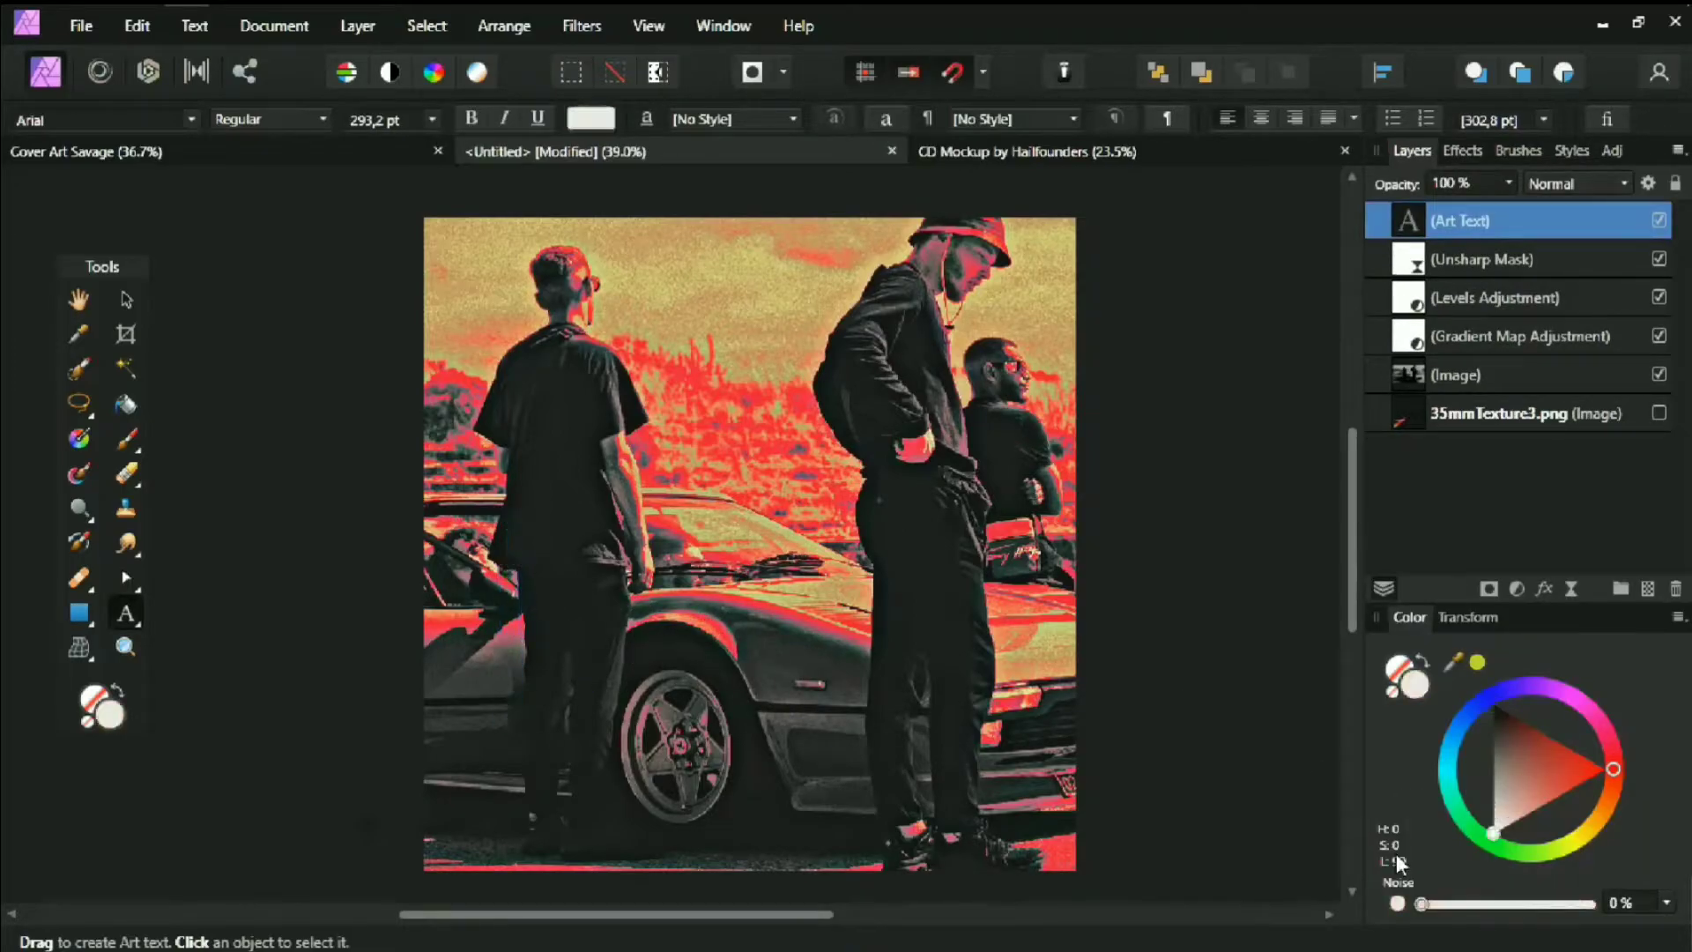
pyautogui.write('SAVAG')
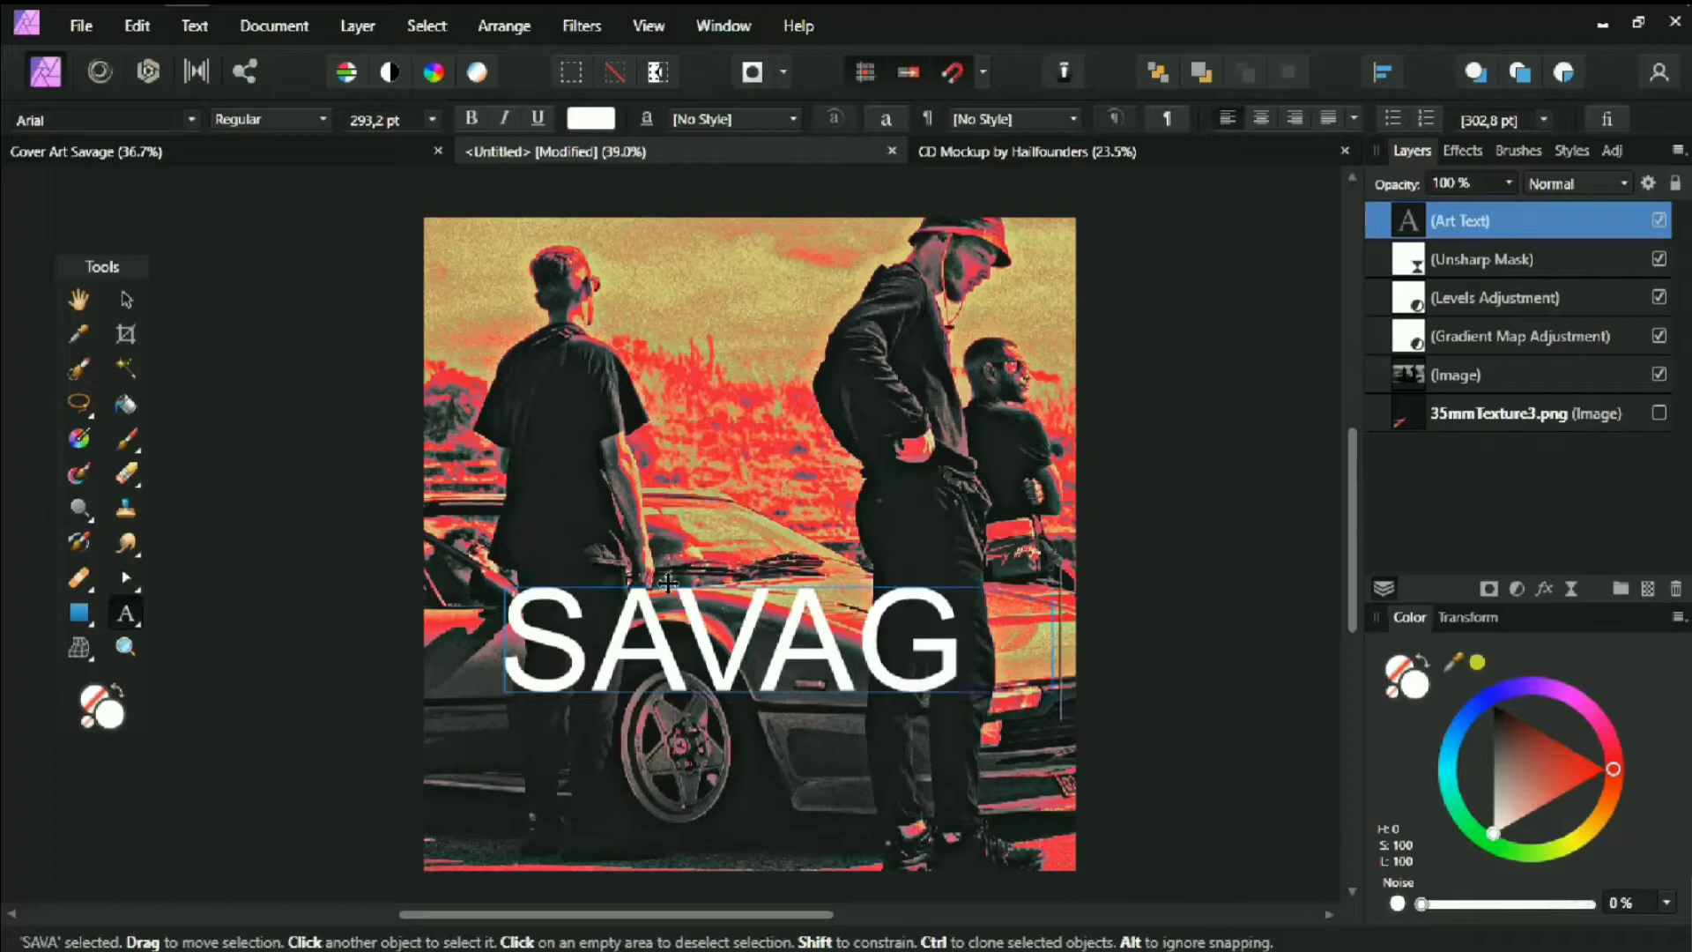
pyautogui.write('E')
pyautogui.click(783, 476)
pyautogui.press('v')
pyautogui.click(815, 617)
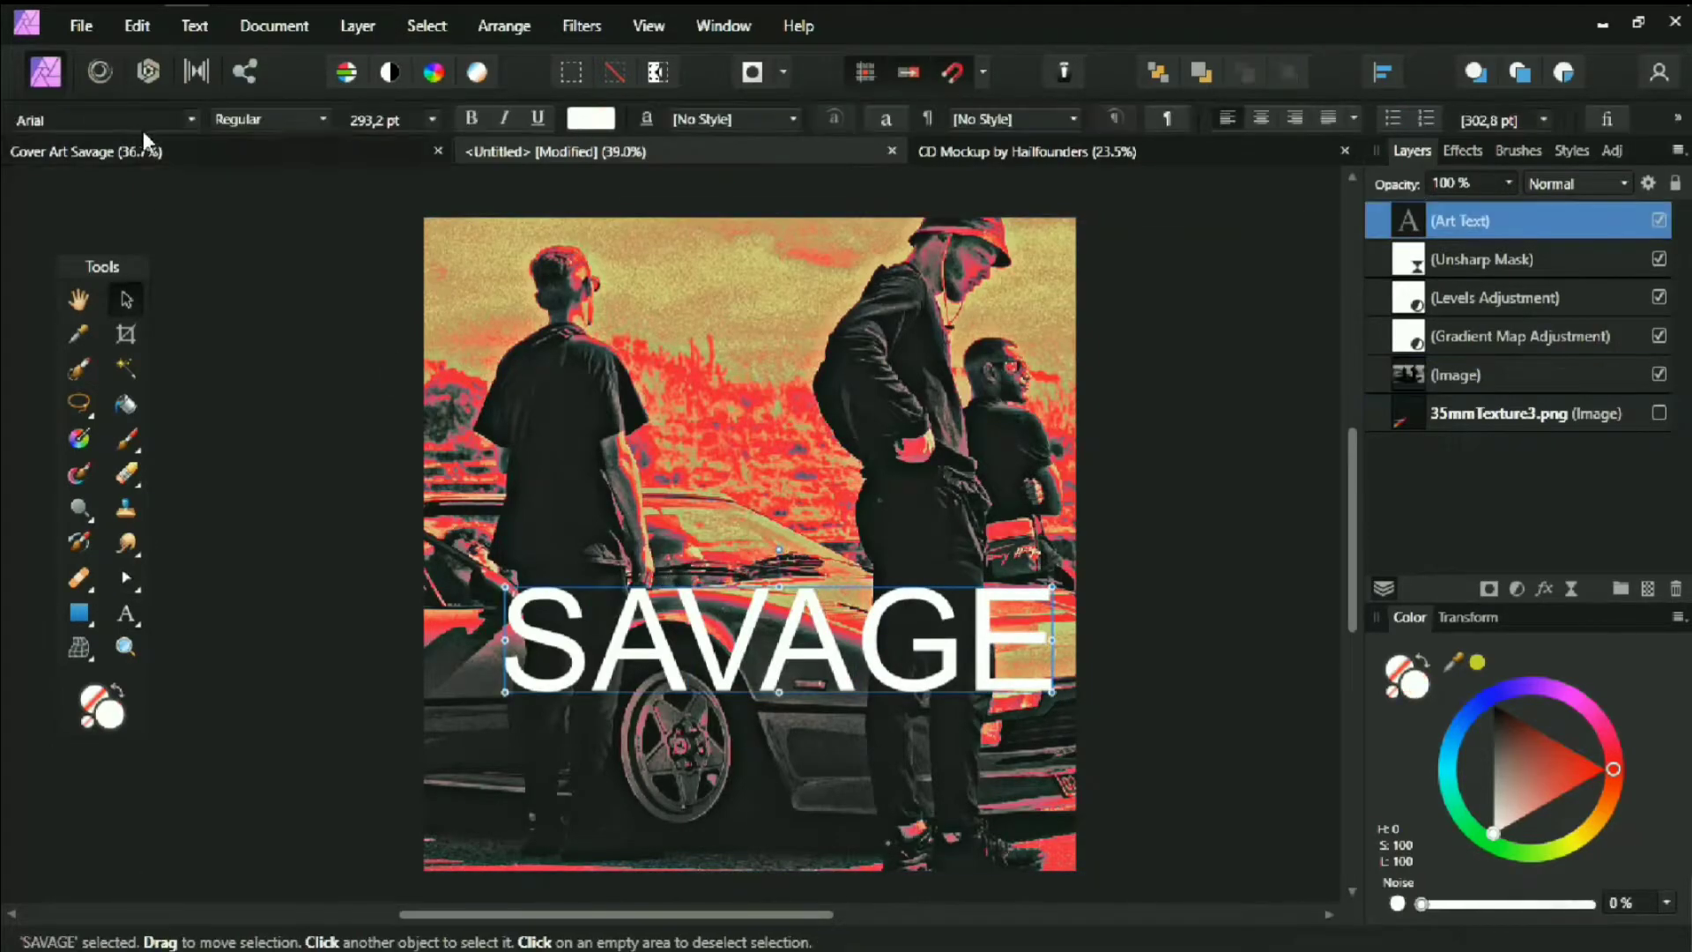
# Set SAVAGE to Bebas Neue, enlarge it across the lower half, and lock the photo layer
pyautogui.click(143, 123)
pyautogui.write('bebas')
pyautogui.click(314, 177)
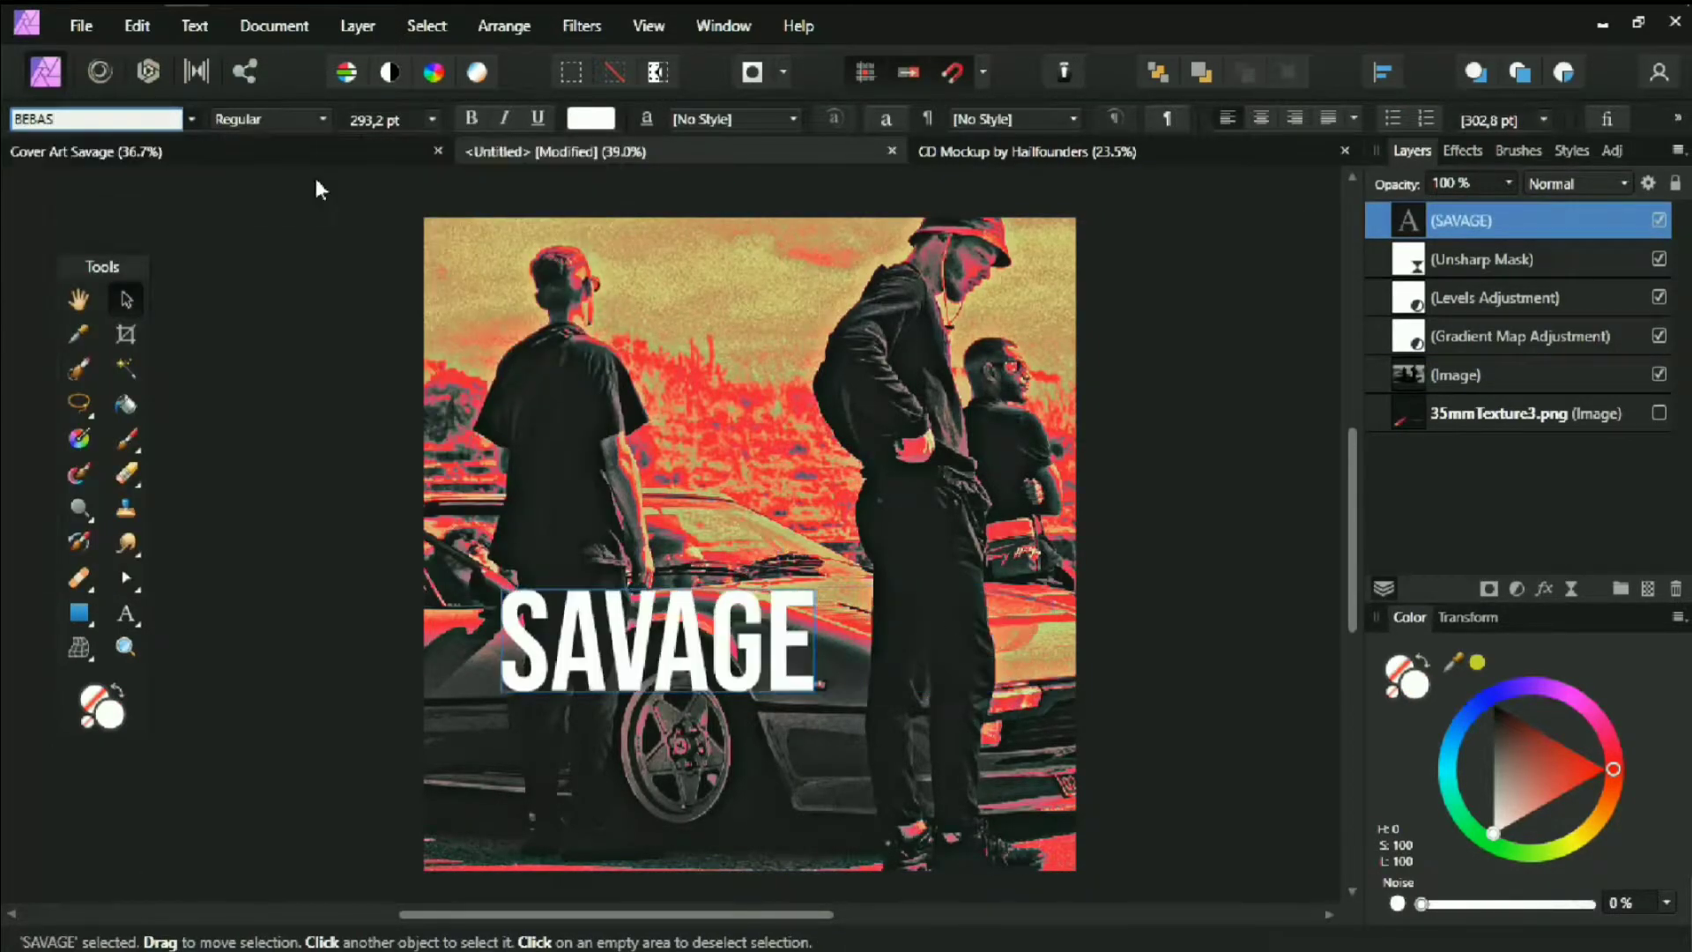
pyautogui.moveTo(814, 691); pyautogui.dragTo(996, 758)
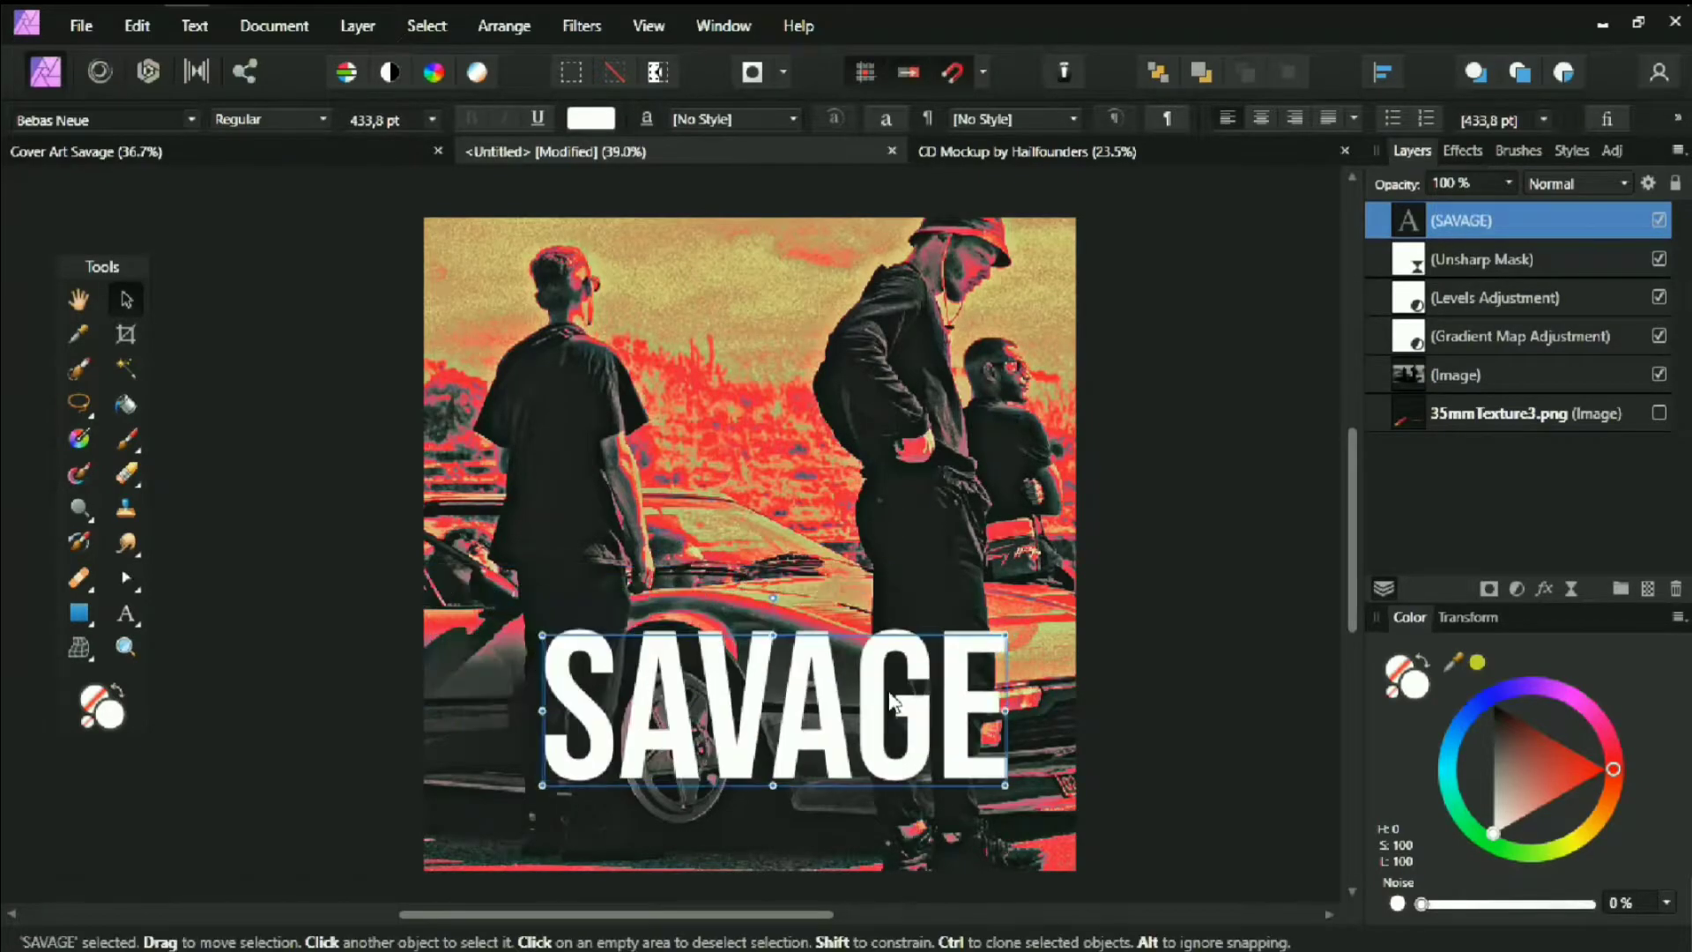
pyautogui.moveTo(872, 656)
pyautogui.mouseDown()
pyautogui.moveTo(873, 691)
pyautogui.moveTo(859, 678)
pyautogui.mouseUp()
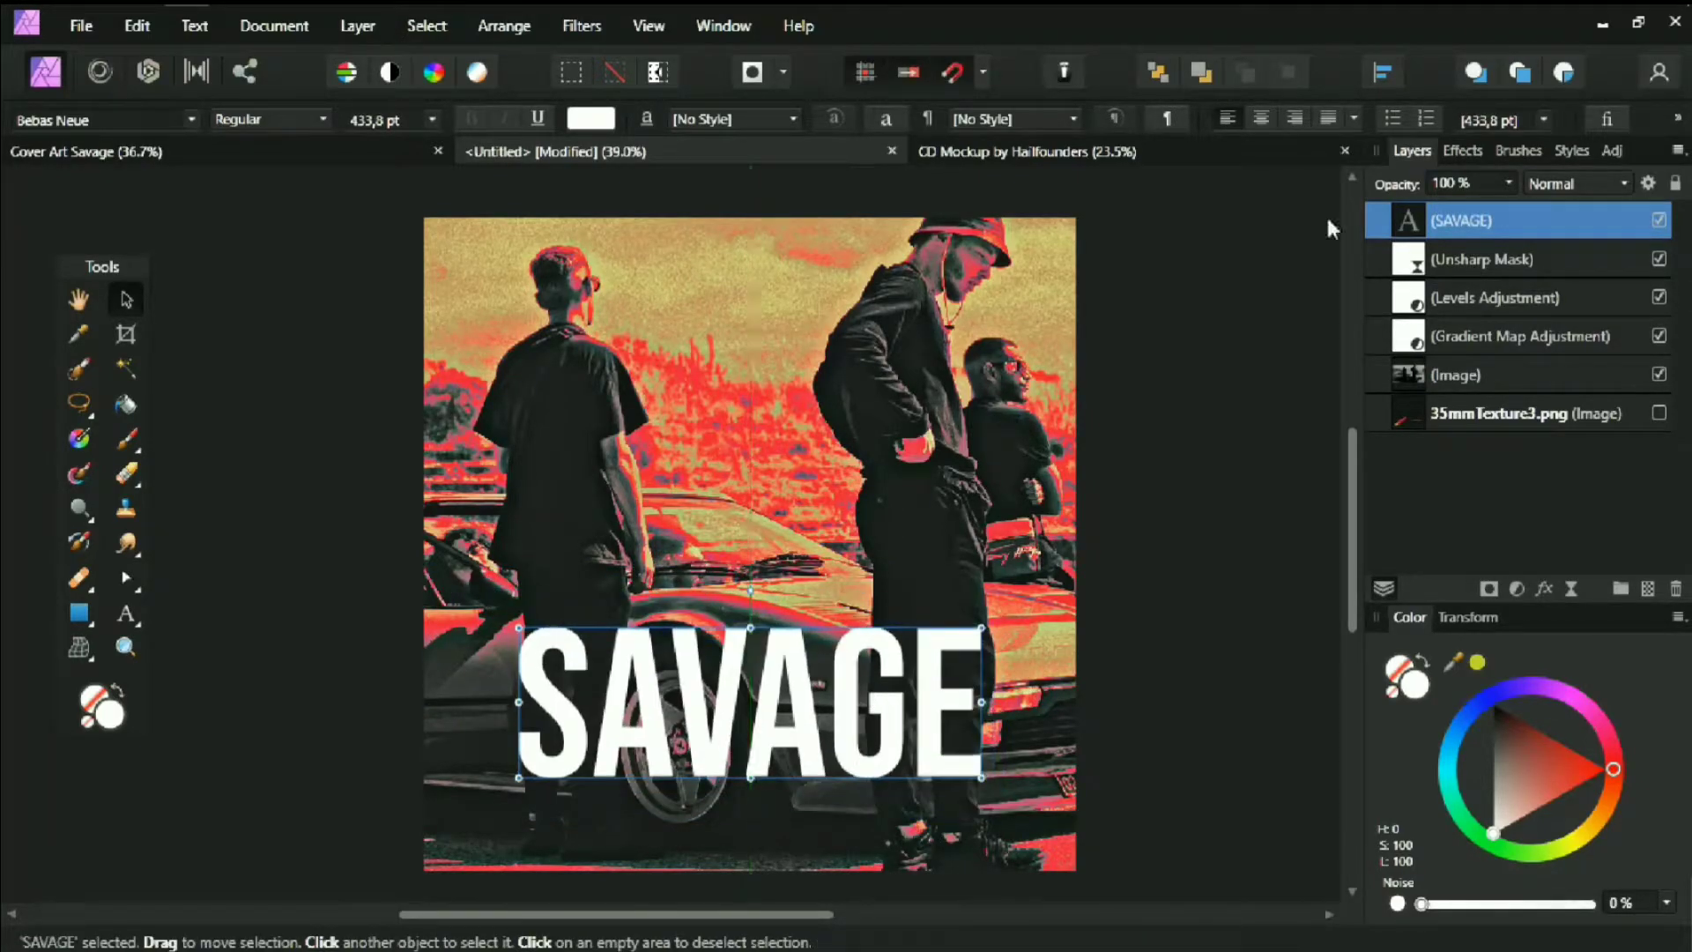
pyautogui.moveTo(981, 627); pyautogui.dragTo(1030, 611)
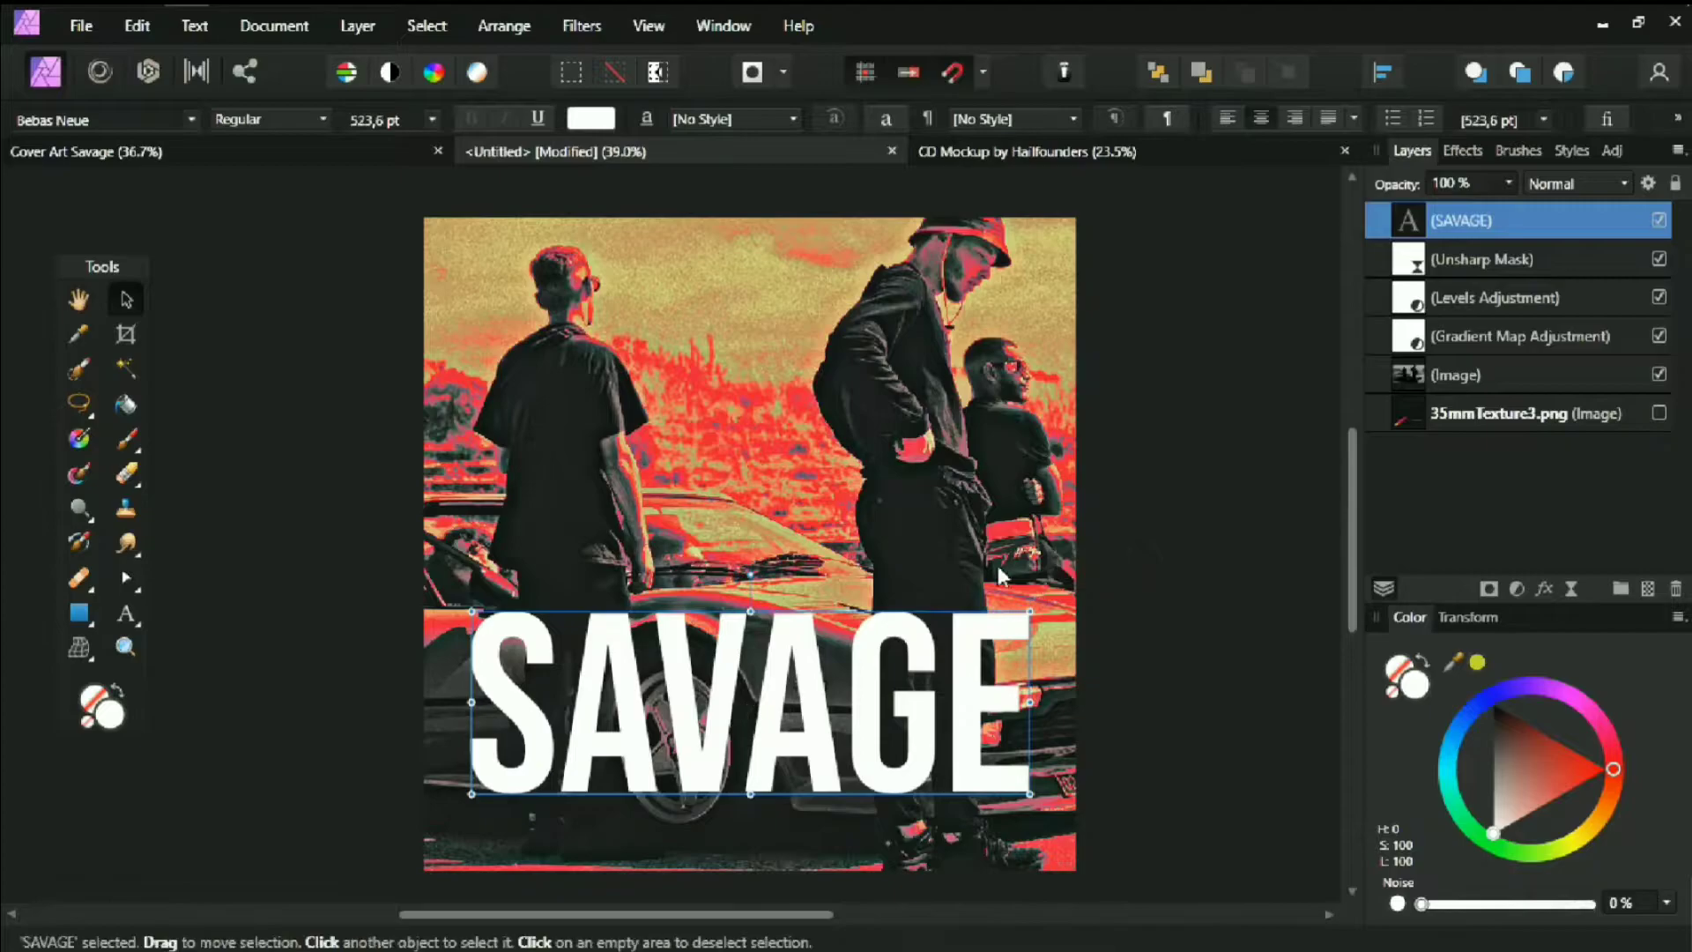
pyautogui.click(600, 497)
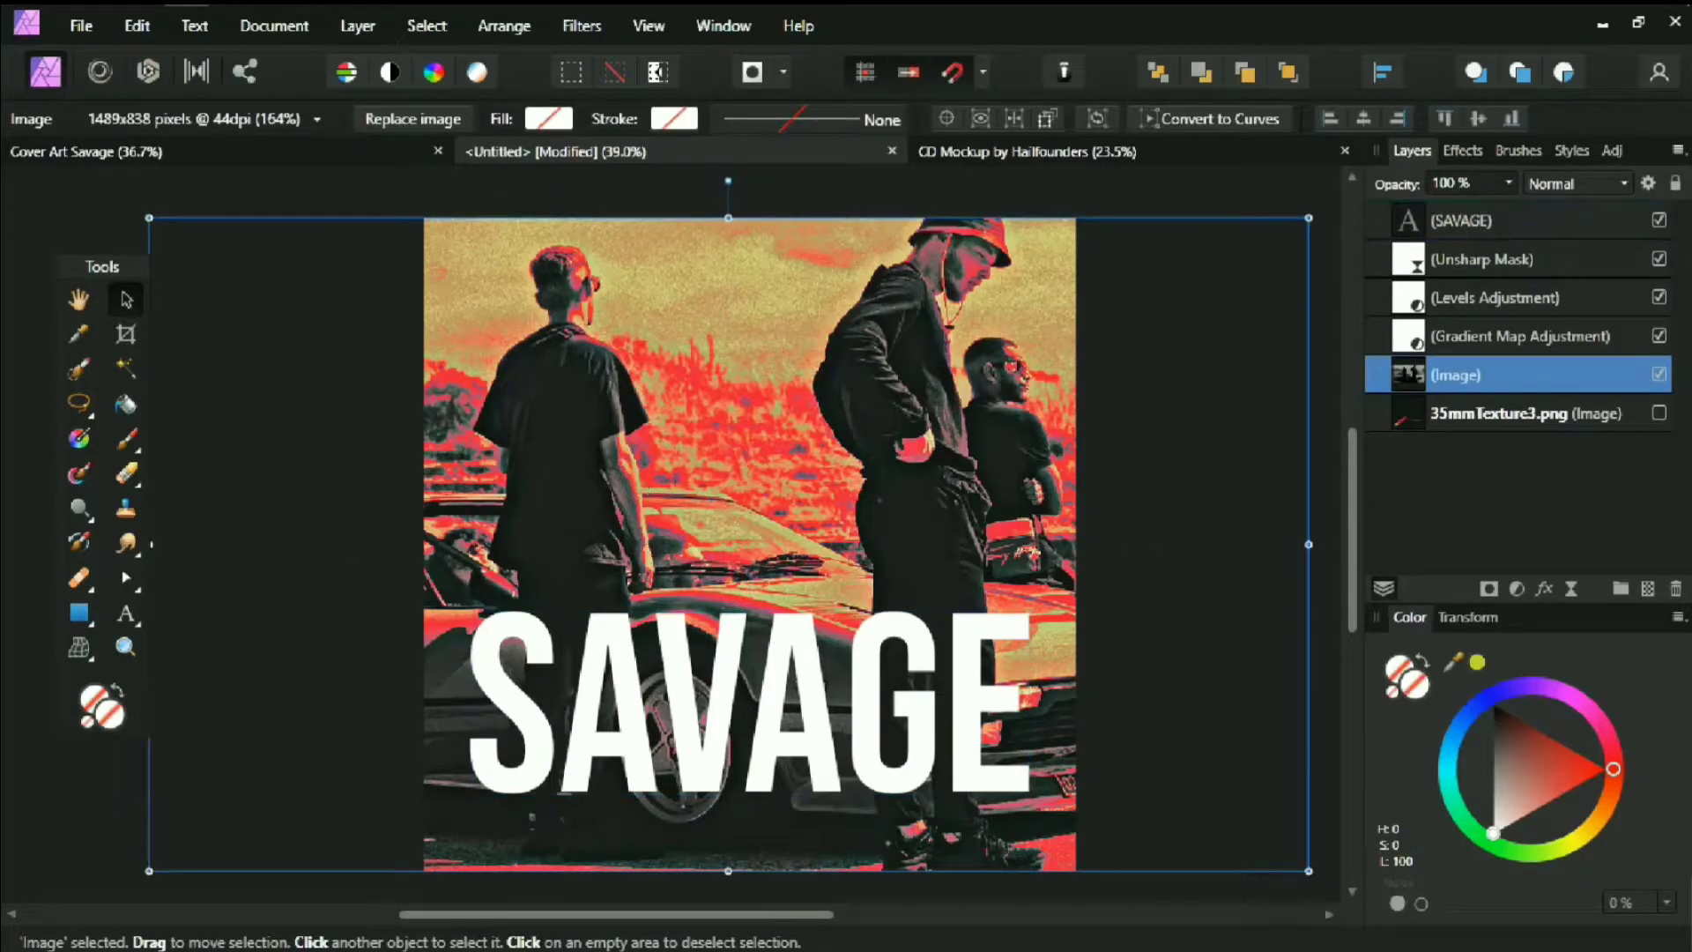
pyautogui.click(1676, 184)
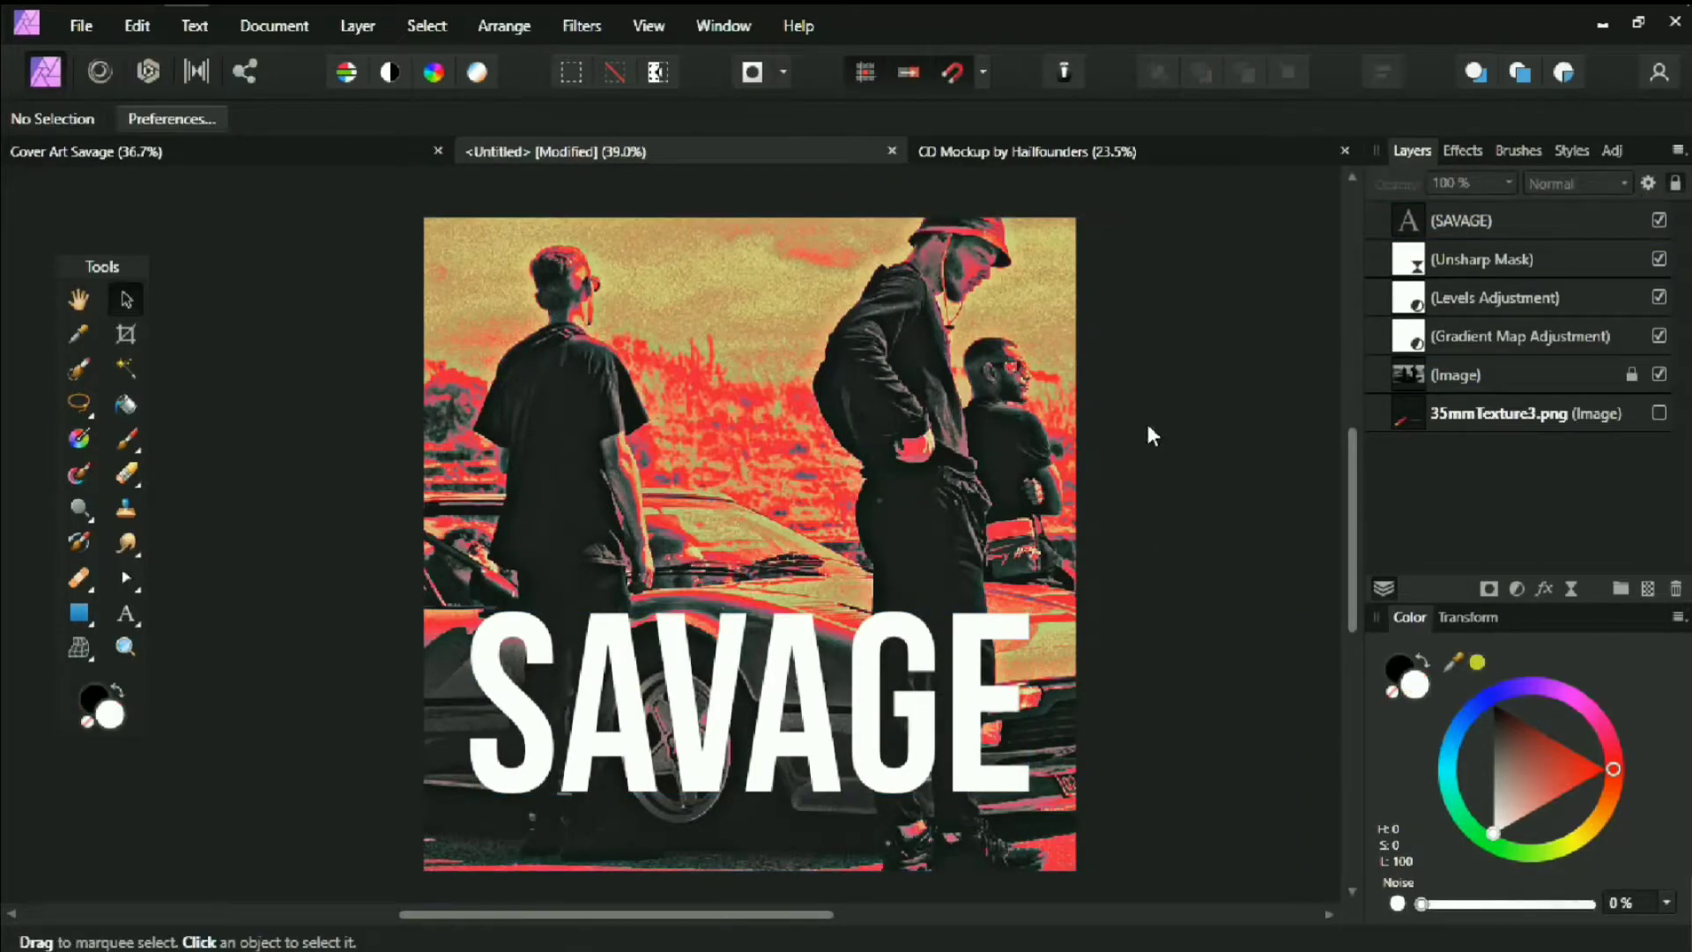
# Type BANGING MUSIC as art text and shrink it beneath the SAVAGE title
pyautogui.click(128, 613)
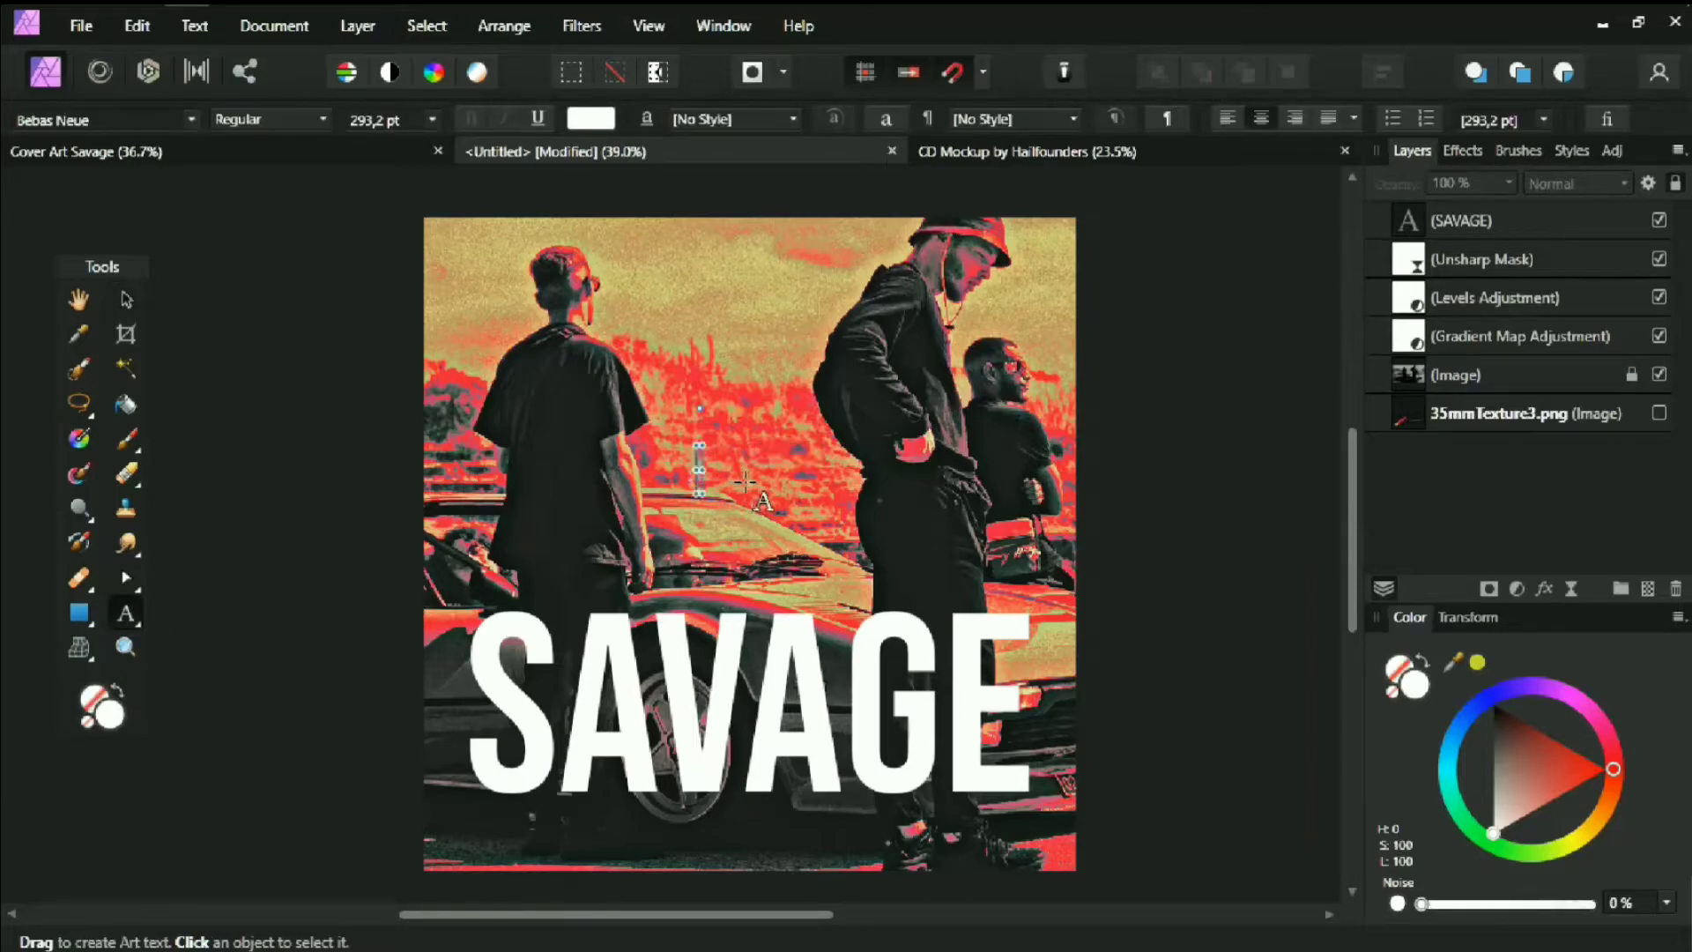
pyautogui.moveTo(696, 445); pyautogui.dragTo(700, 492)
pyautogui.write('BANGING MUSIC')
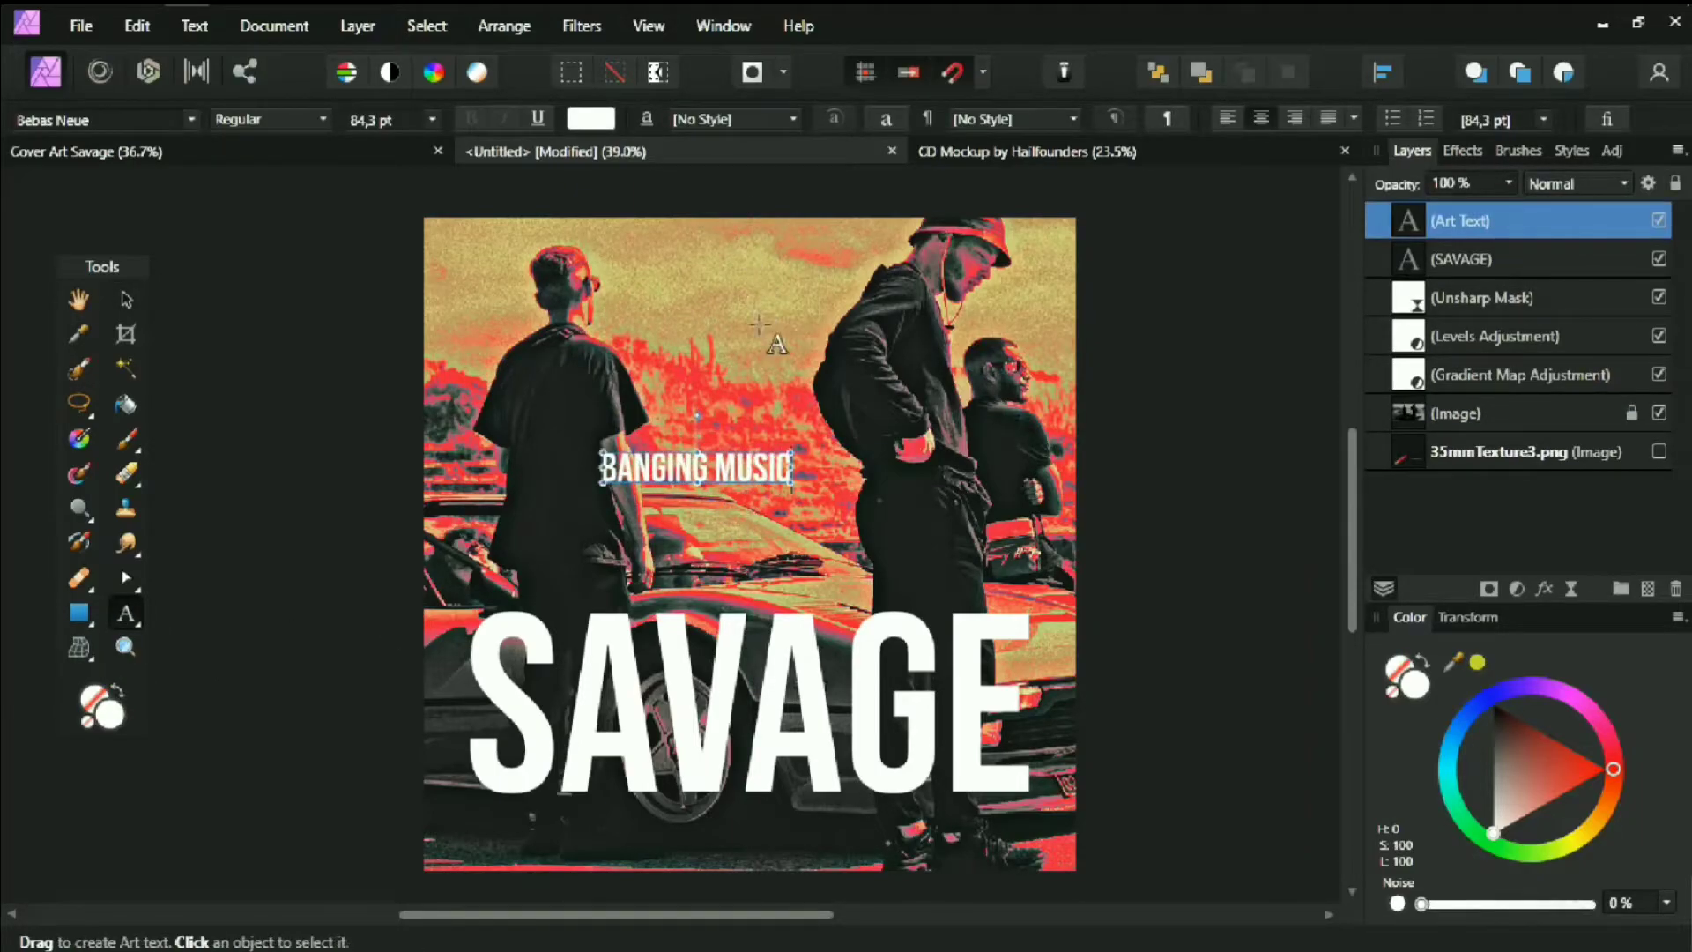
pyautogui.press('Escape')
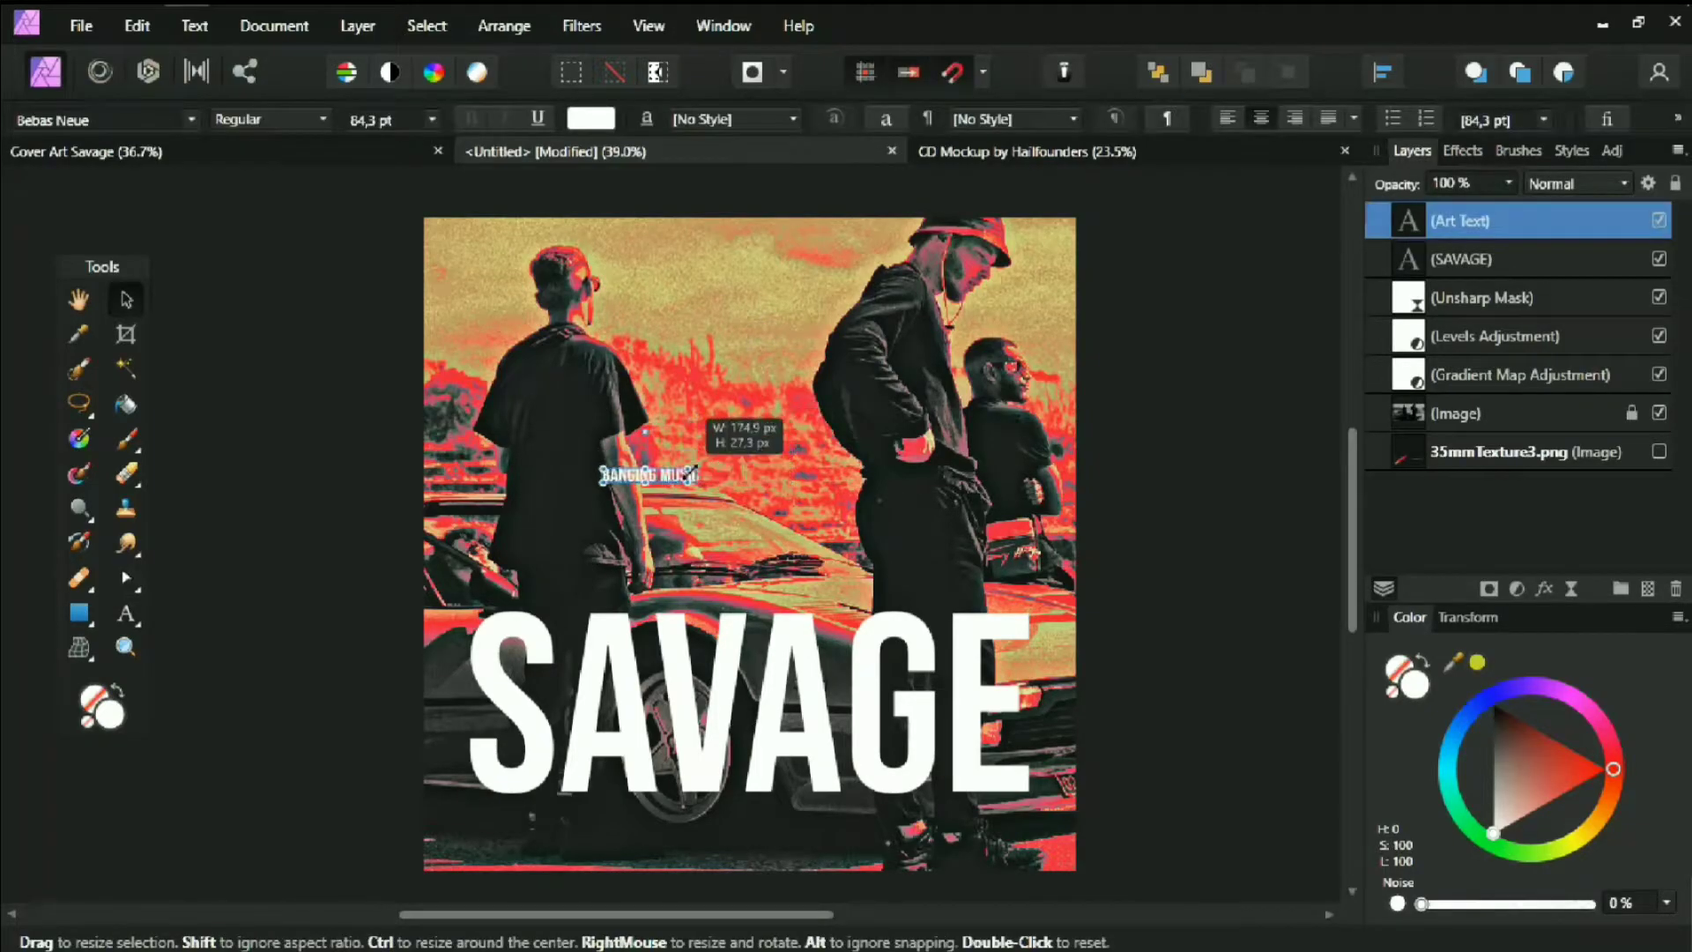
pyautogui.moveTo(804, 454); pyautogui.dragTo(536, 802)
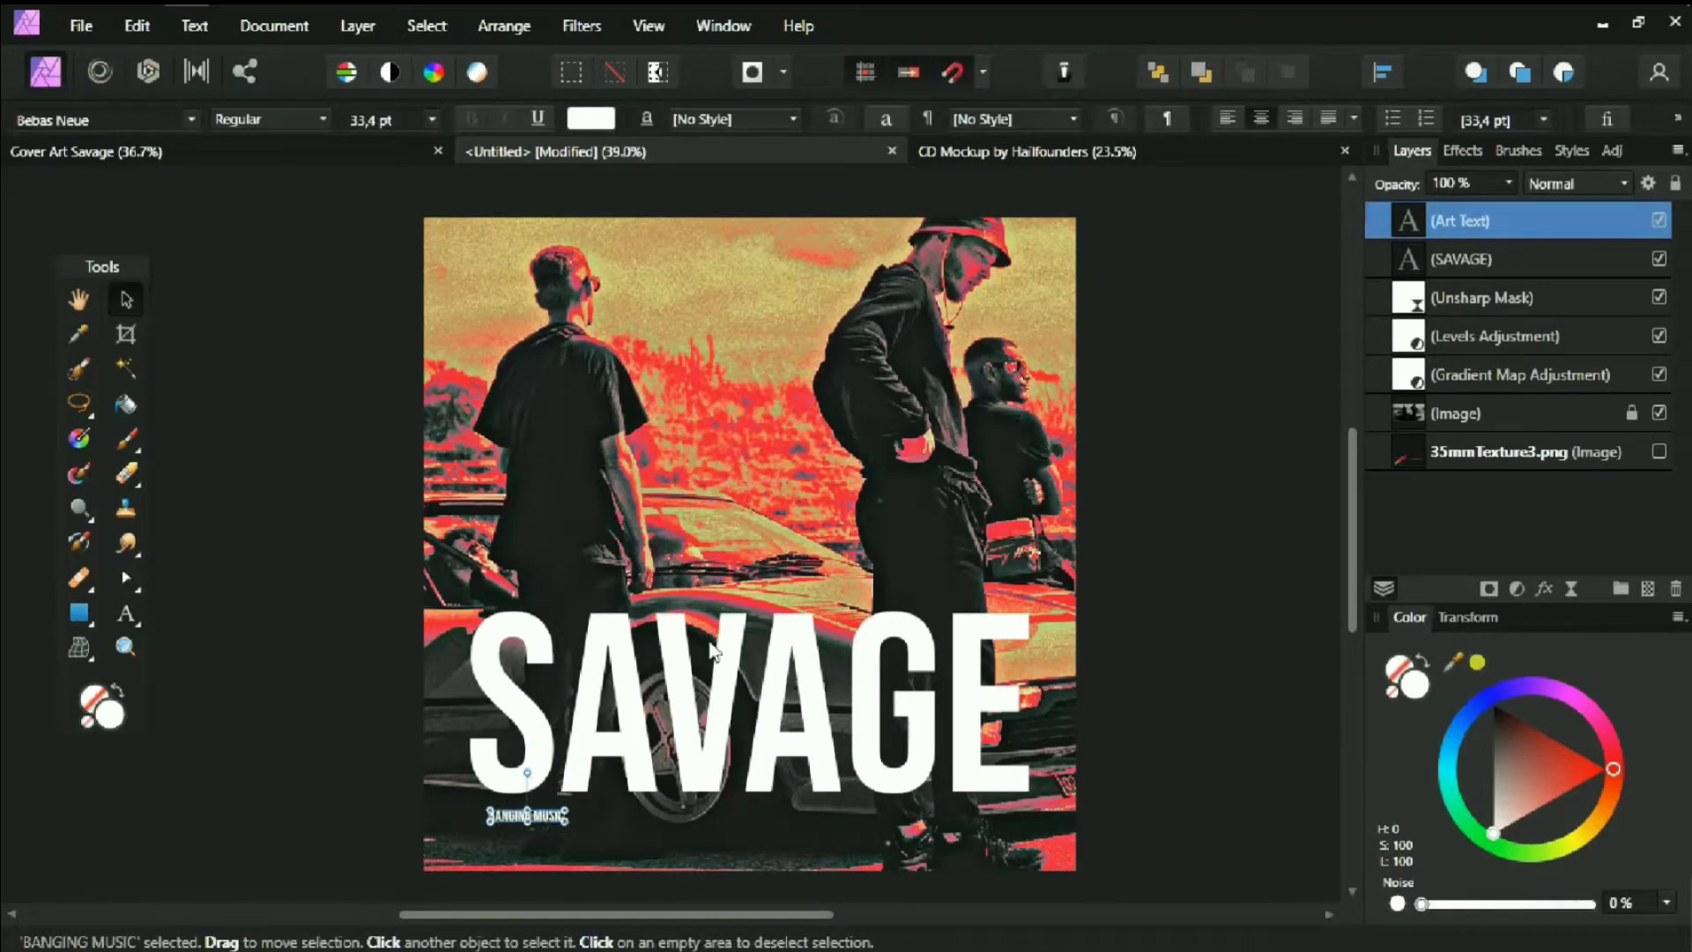
# Zoom in and nudge BANGING MUSIC into place at the lower left
pyautogui.press('z')
pyautogui.hotkey('ctrl', '1')
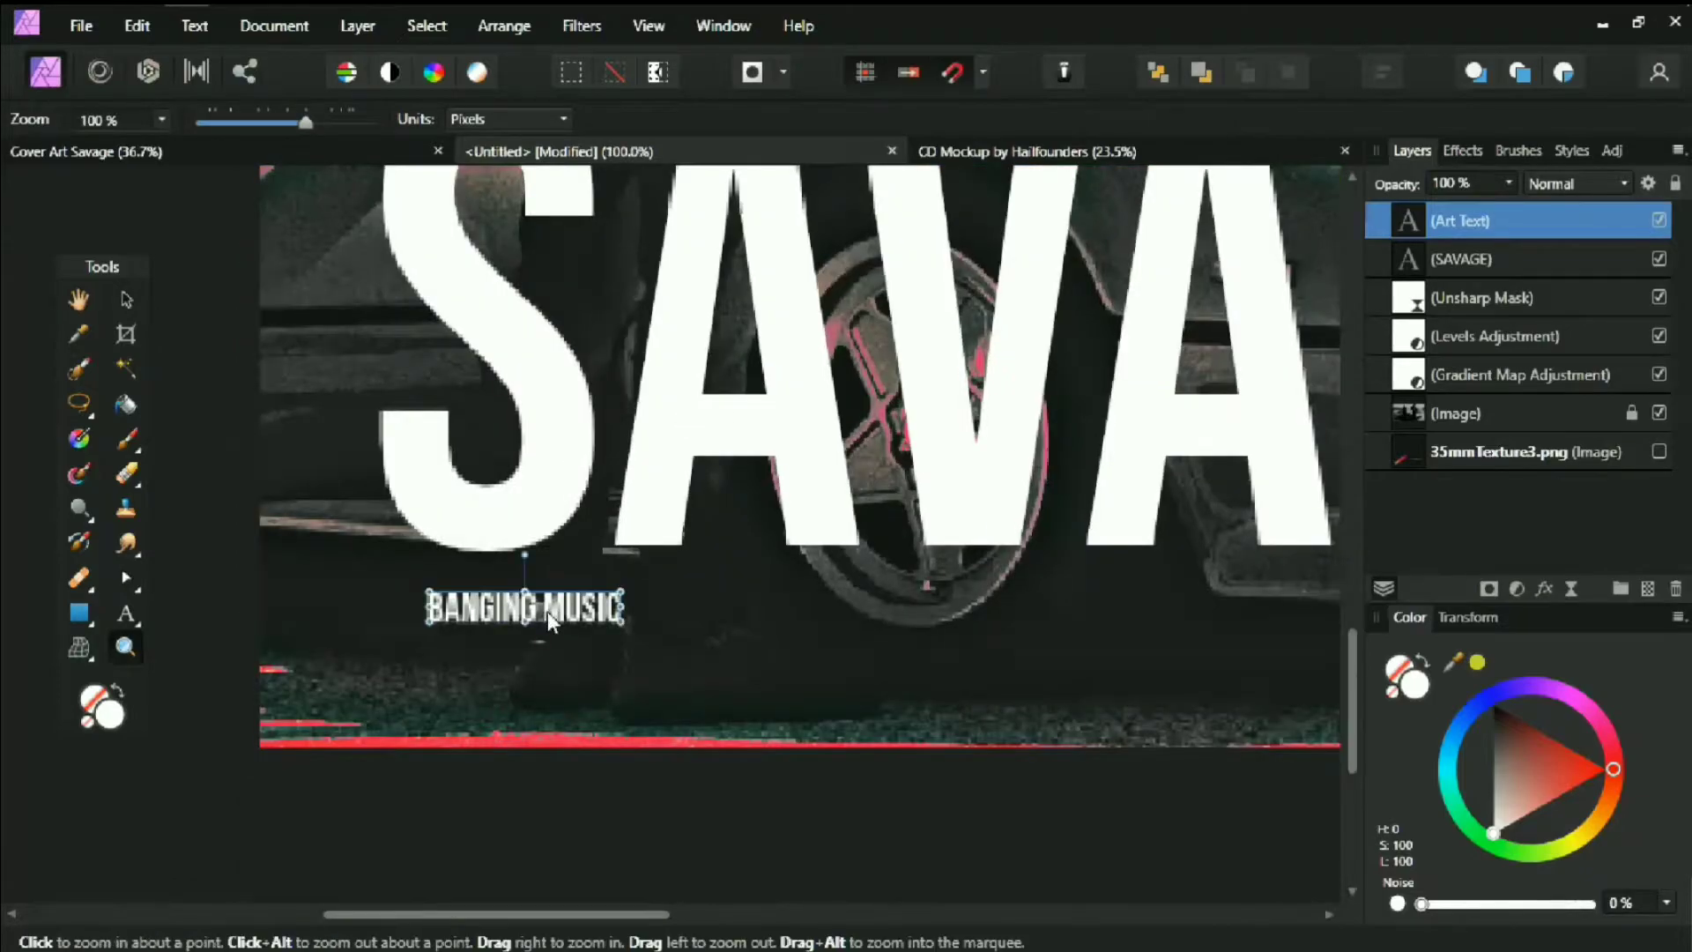
pyautogui.press('v')
pyautogui.moveTo(548, 609)
pyautogui.mouseDown()
pyautogui.moveTo(531, 614)
pyautogui.moveTo(633, 639)
pyautogui.mouseUp()
pyautogui.click(531, 613)
# Duplicate BANGING MUSIC to its right and retype the copy as CRATIVE SOUND
pyautogui.click(507, 620)
pyautogui.moveTo(682, 526); pyautogui.dragTo(503, 502)
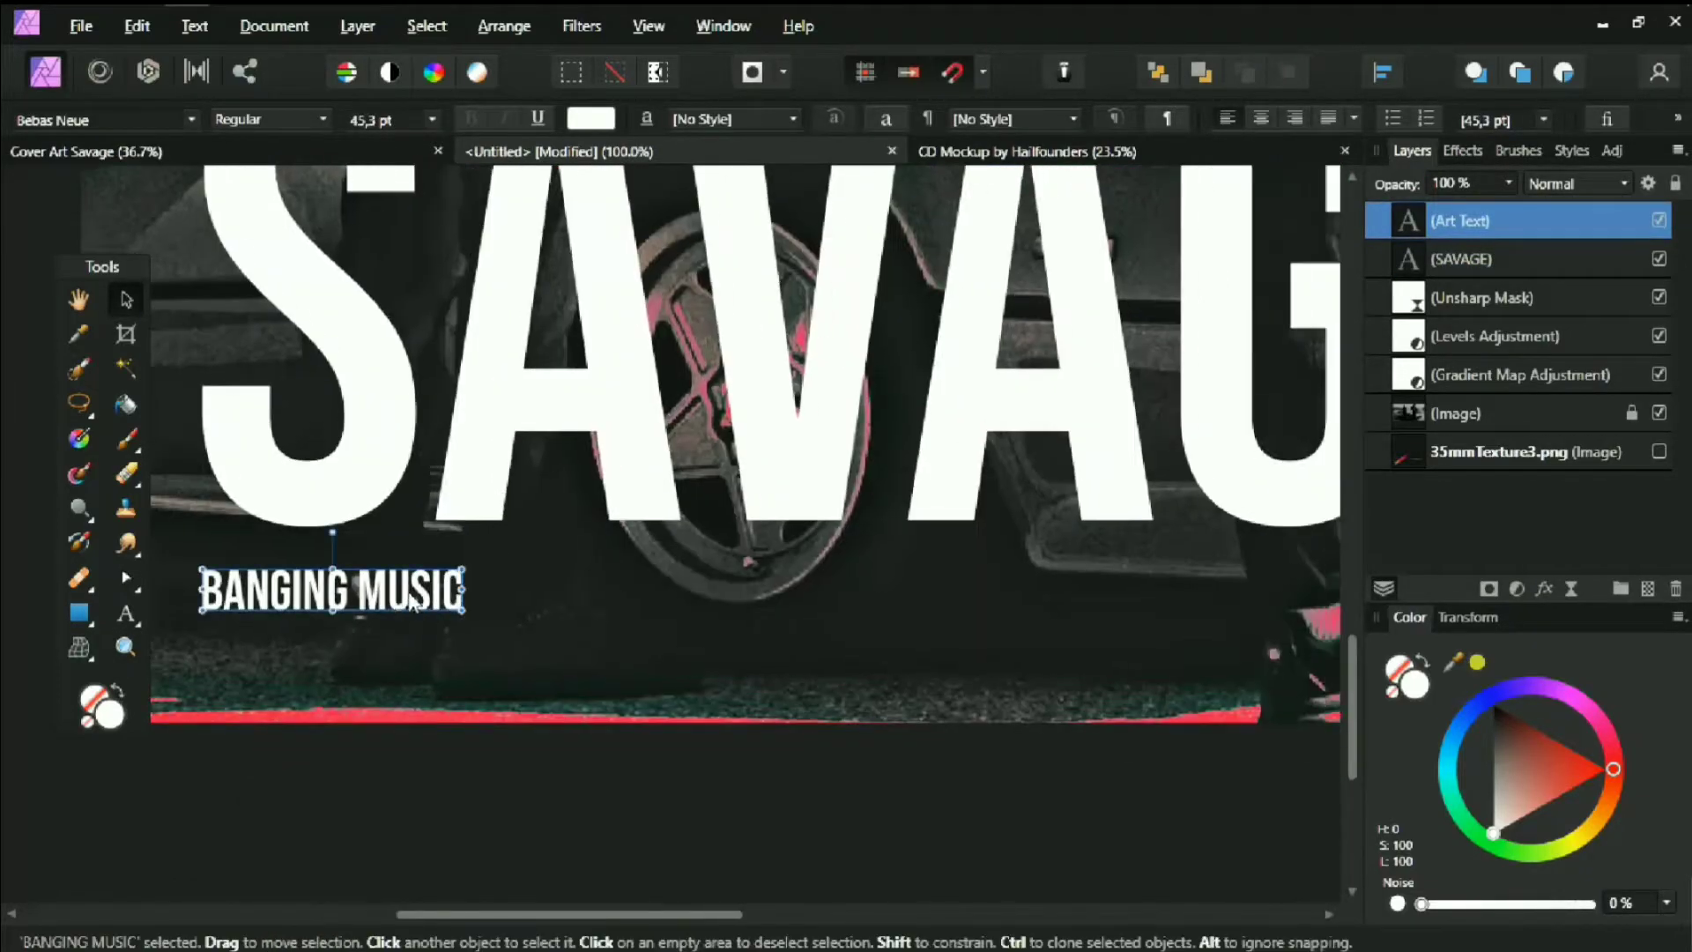
pyautogui.moveTo(364, 583); pyautogui.dragTo(692, 581)
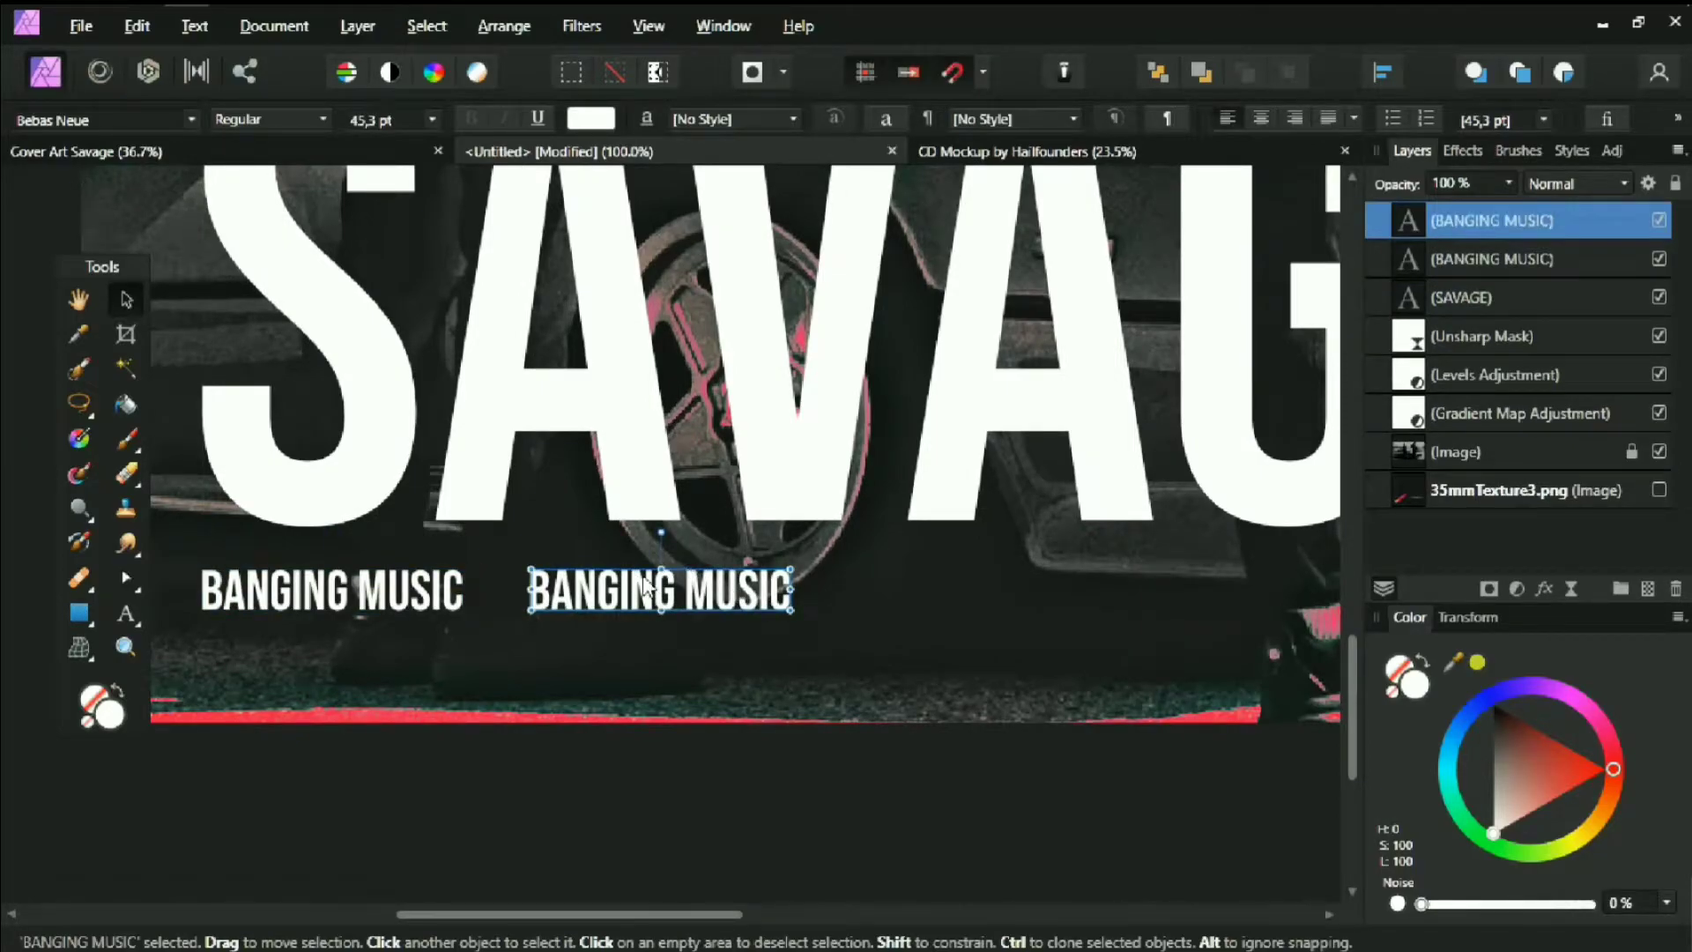
pyautogui.press('t')
pyautogui.hotkey('ctrl', 'a')
pyautogui.write('CRA')
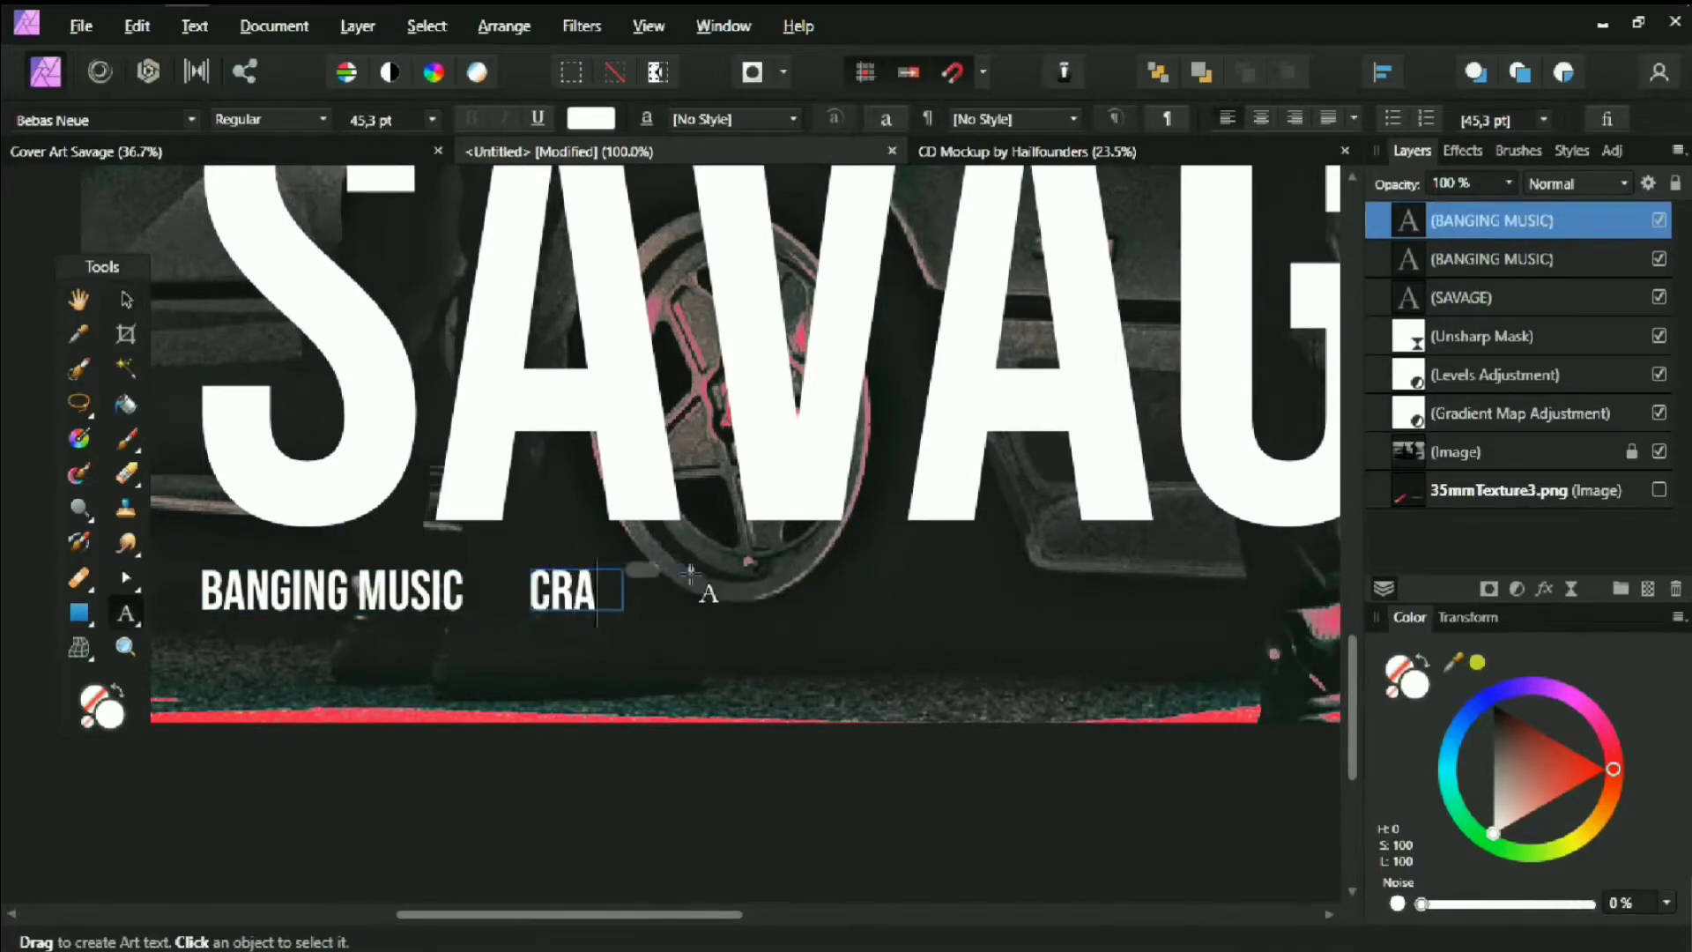
pyautogui.write('TIVE SOUN')
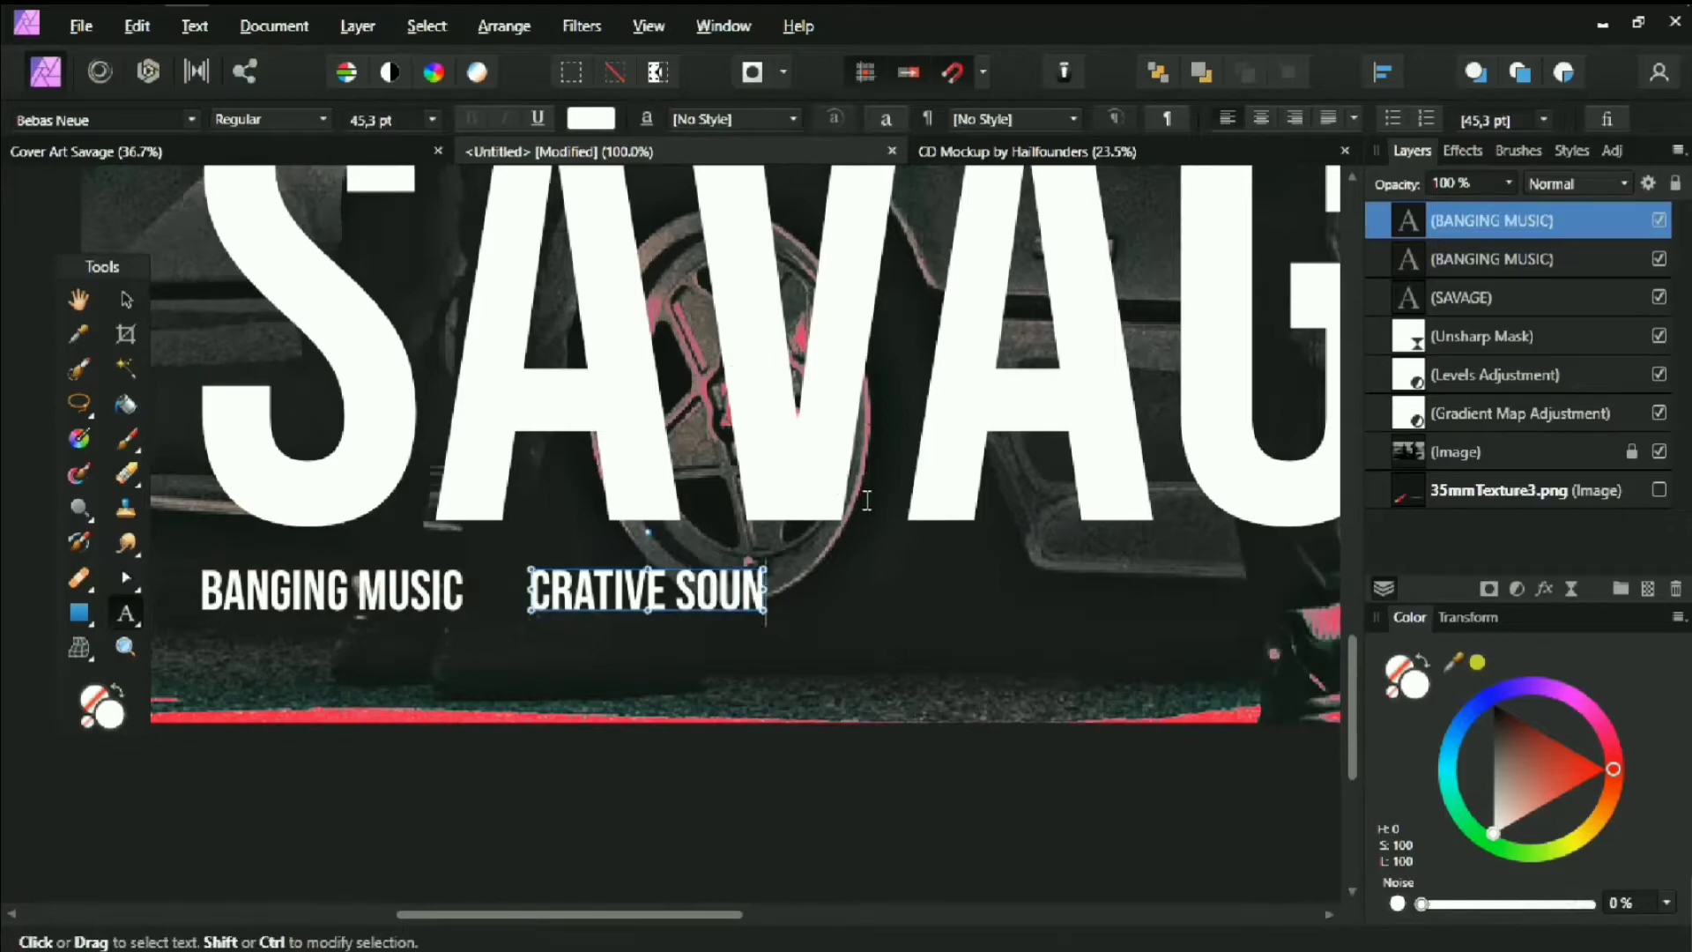
pyautogui.write('D')
pyautogui.press('Escape')
pyautogui.press('Escape')
pyautogui.scroll(-3, 937, 573)
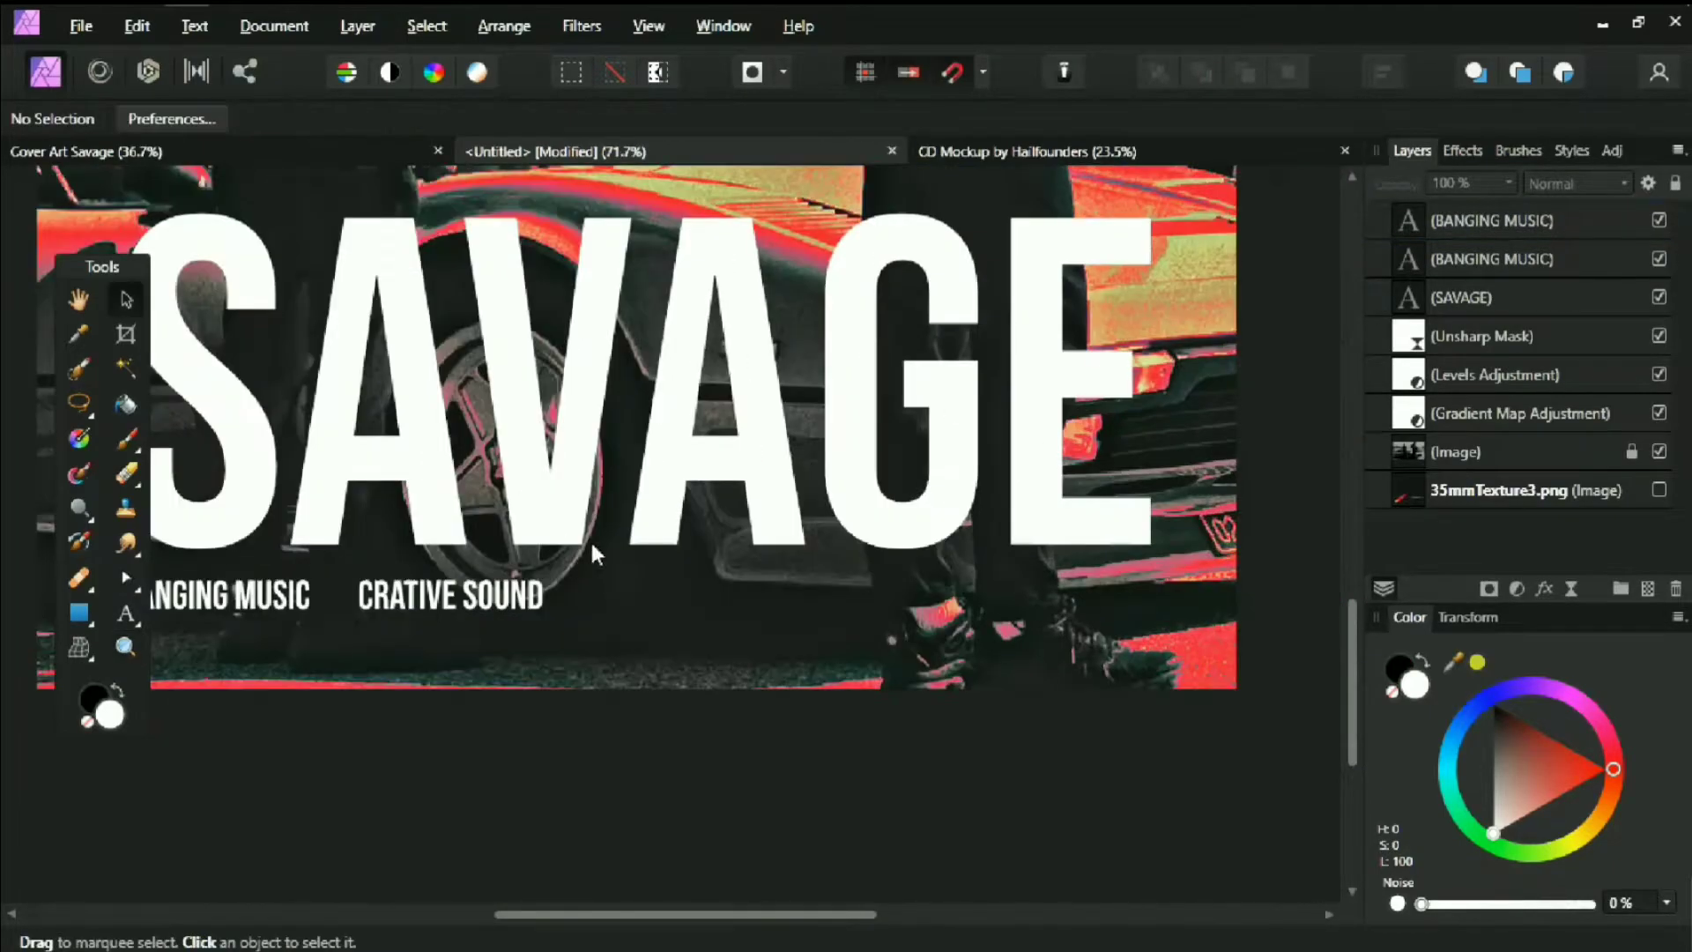
pyautogui.click(80, 613)
# Draw a thin white bar after CRATIVE SOUND, then reselect that tagline for duplicating
pyautogui.moveTo(574, 596)
pyautogui.mouseDown()
pyautogui.moveTo(1058, 605)
pyautogui.moveTo(955, 599)
pyautogui.mouseUp()
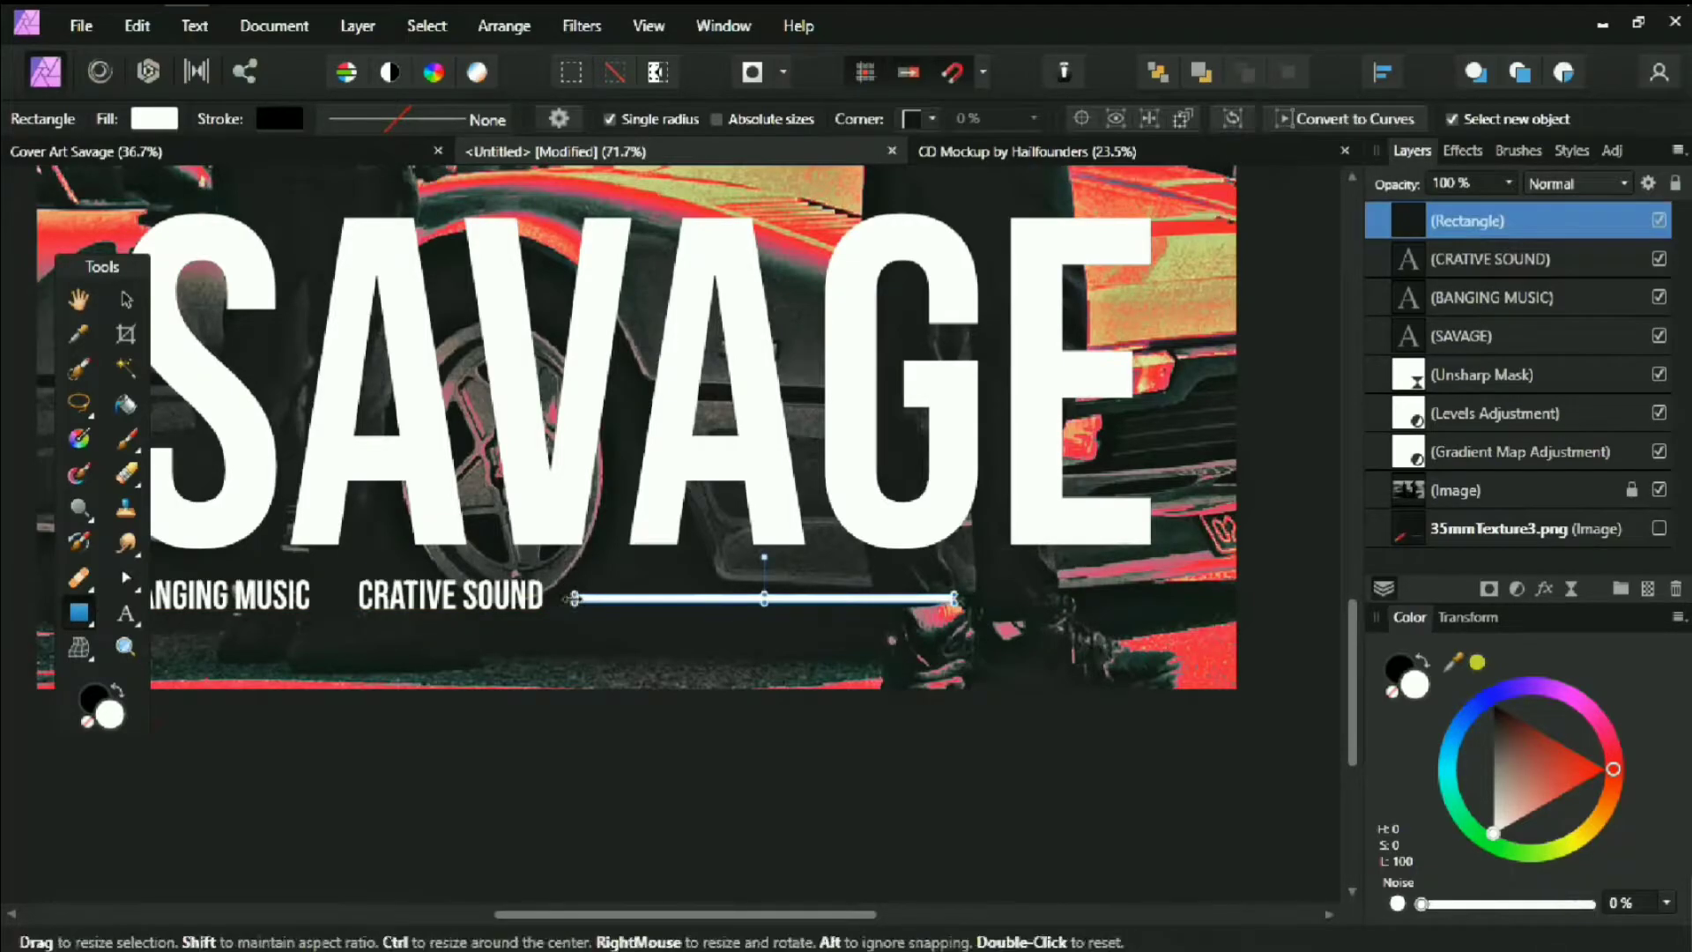
pyautogui.moveTo(563, 598)
pyautogui.mouseDown()
pyautogui.moveTo(1123, 606)
pyautogui.moveTo(1098, 604)
pyautogui.mouseUp()
pyautogui.click(476, 598)
pyautogui.press('v')
# Retype the copied tagline as CARRY THE SPIRIT and move it close to the bar's end
pyautogui.doubleClick(1102, 604)
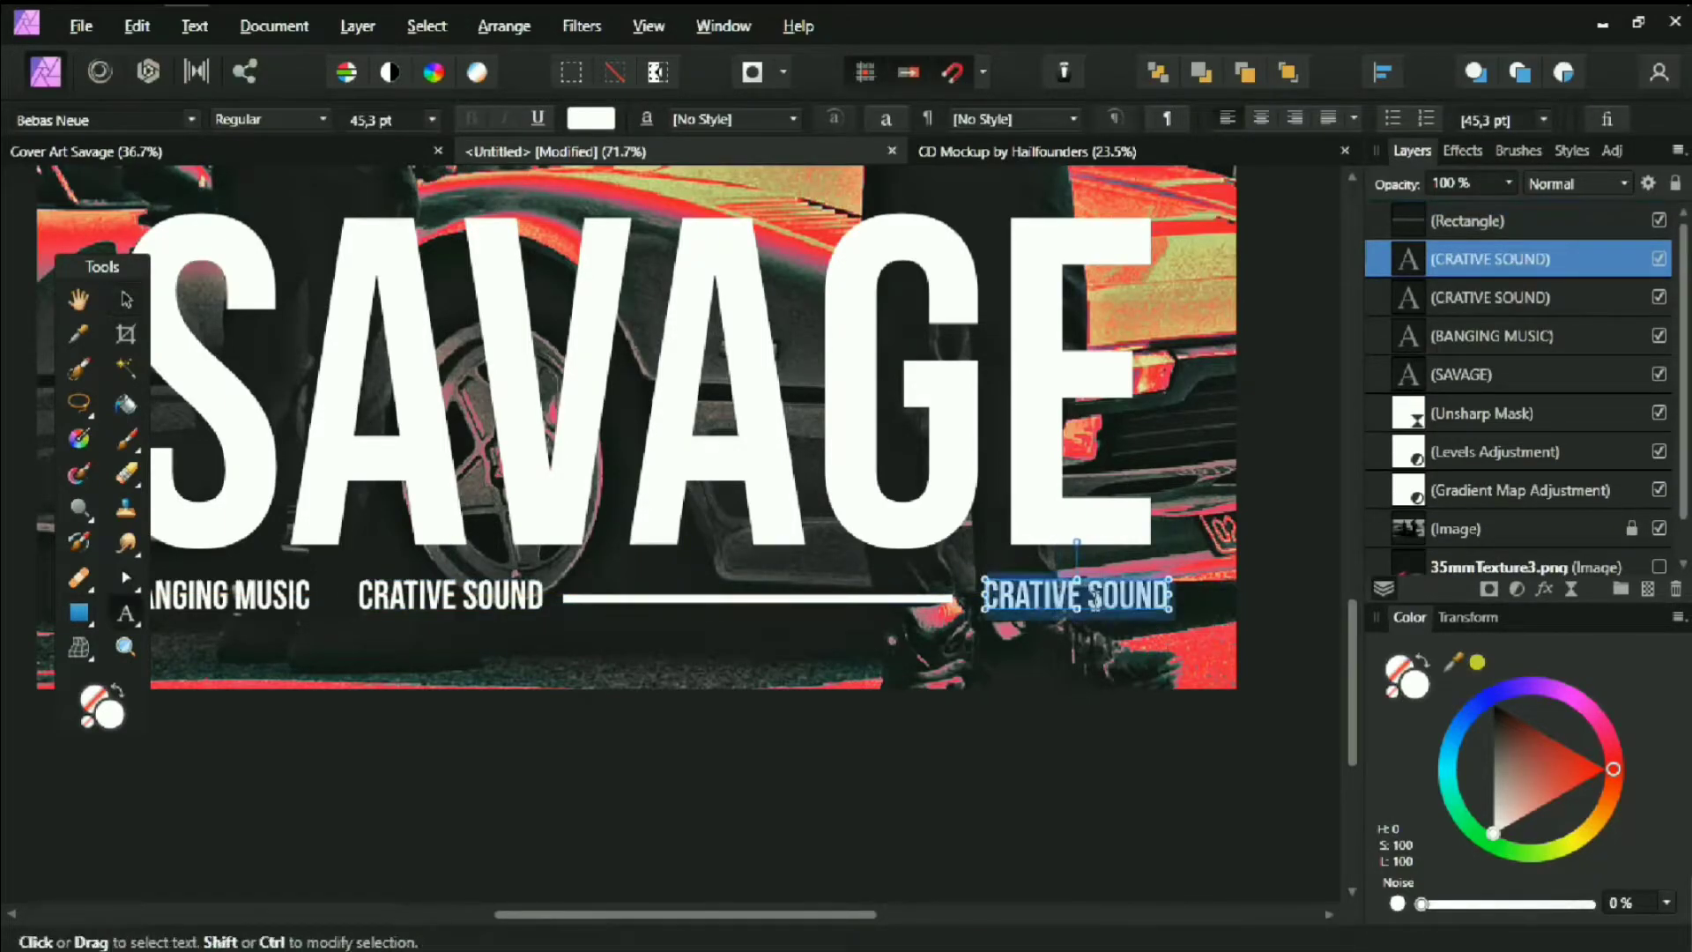
pyautogui.write('C')
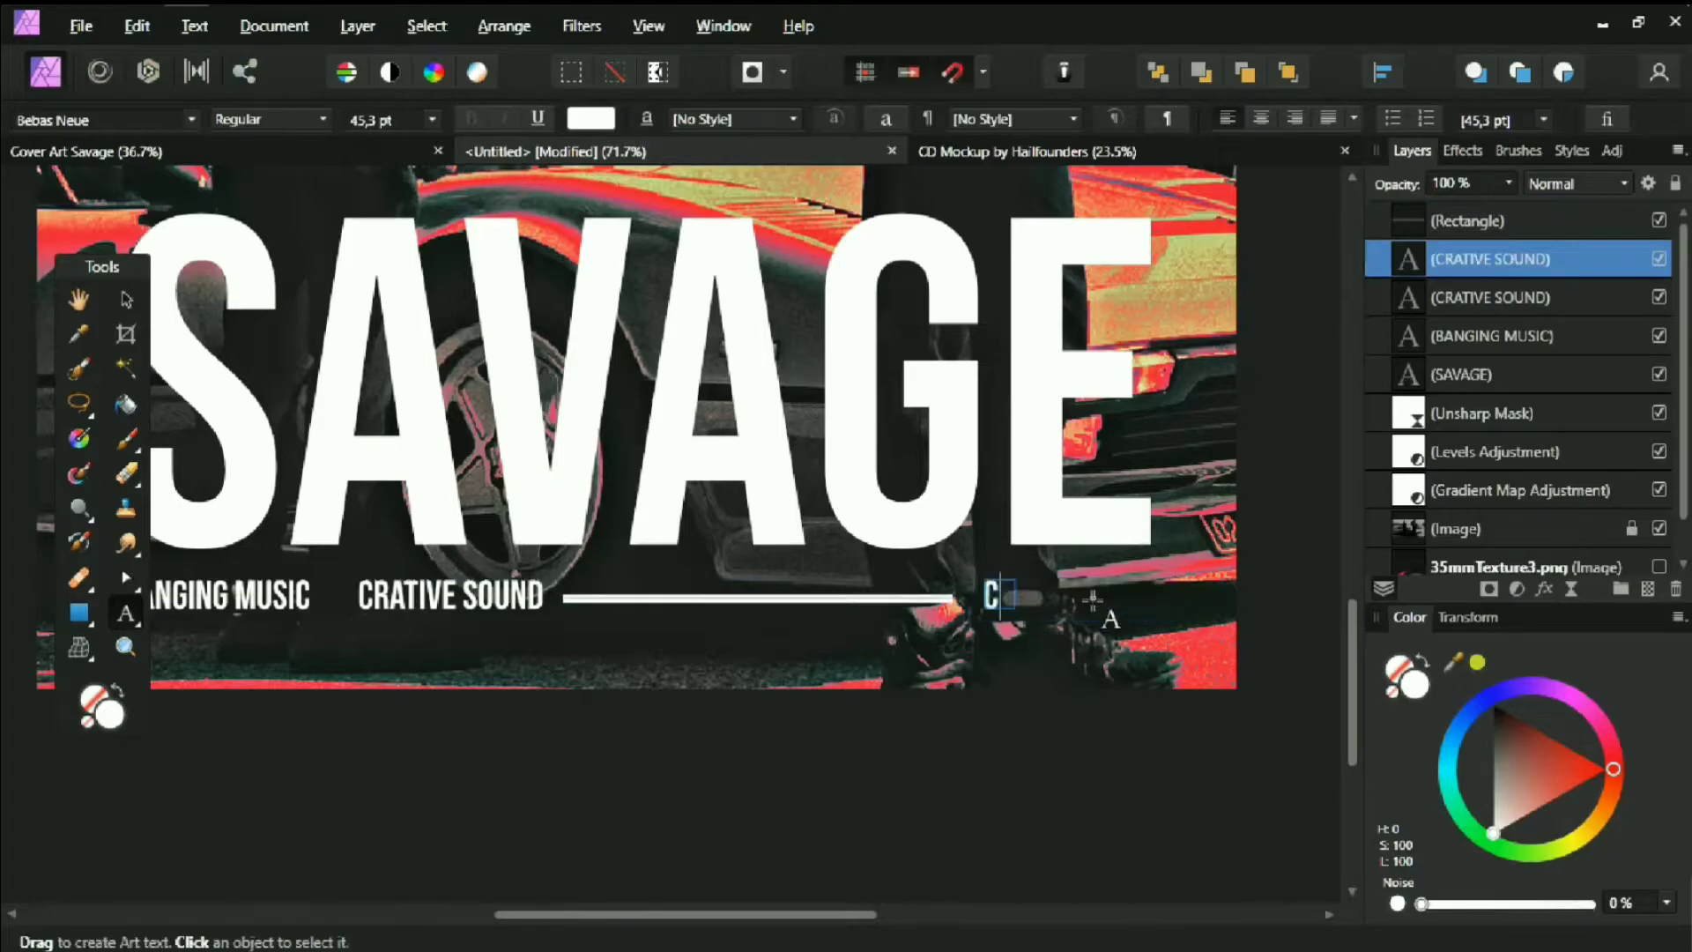
pyautogui.write('ARRY THE SPIRIT')
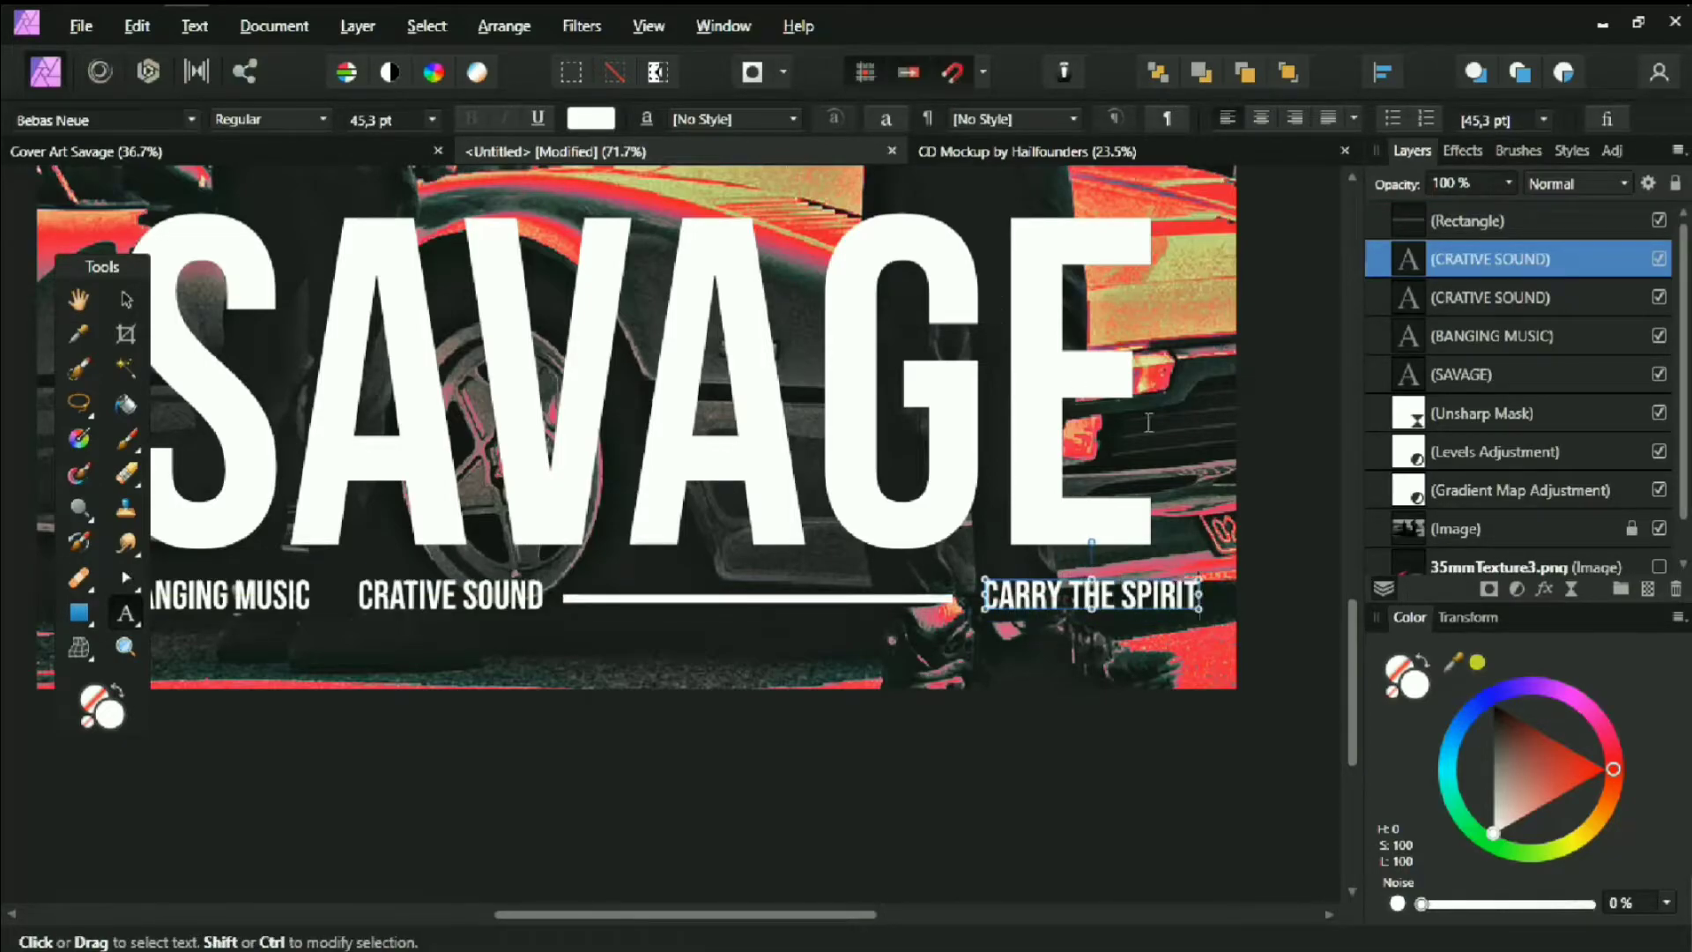
pyautogui.press('Escape')
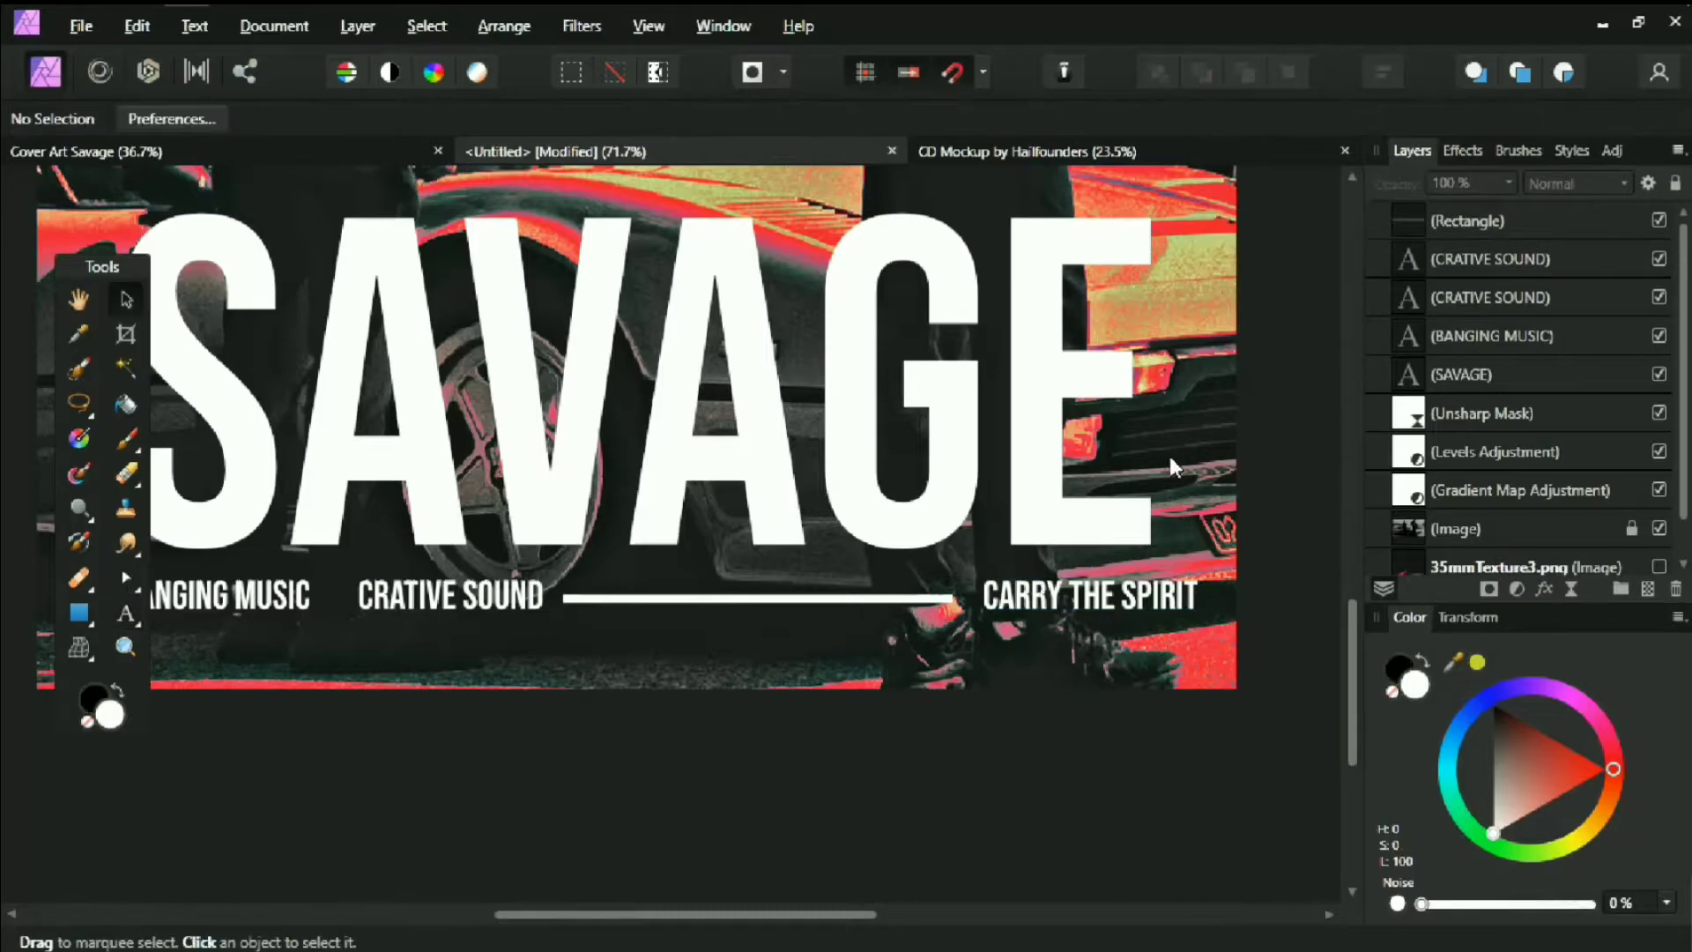
pyautogui.moveTo(1144, 602); pyautogui.dragTo(1098, 603)
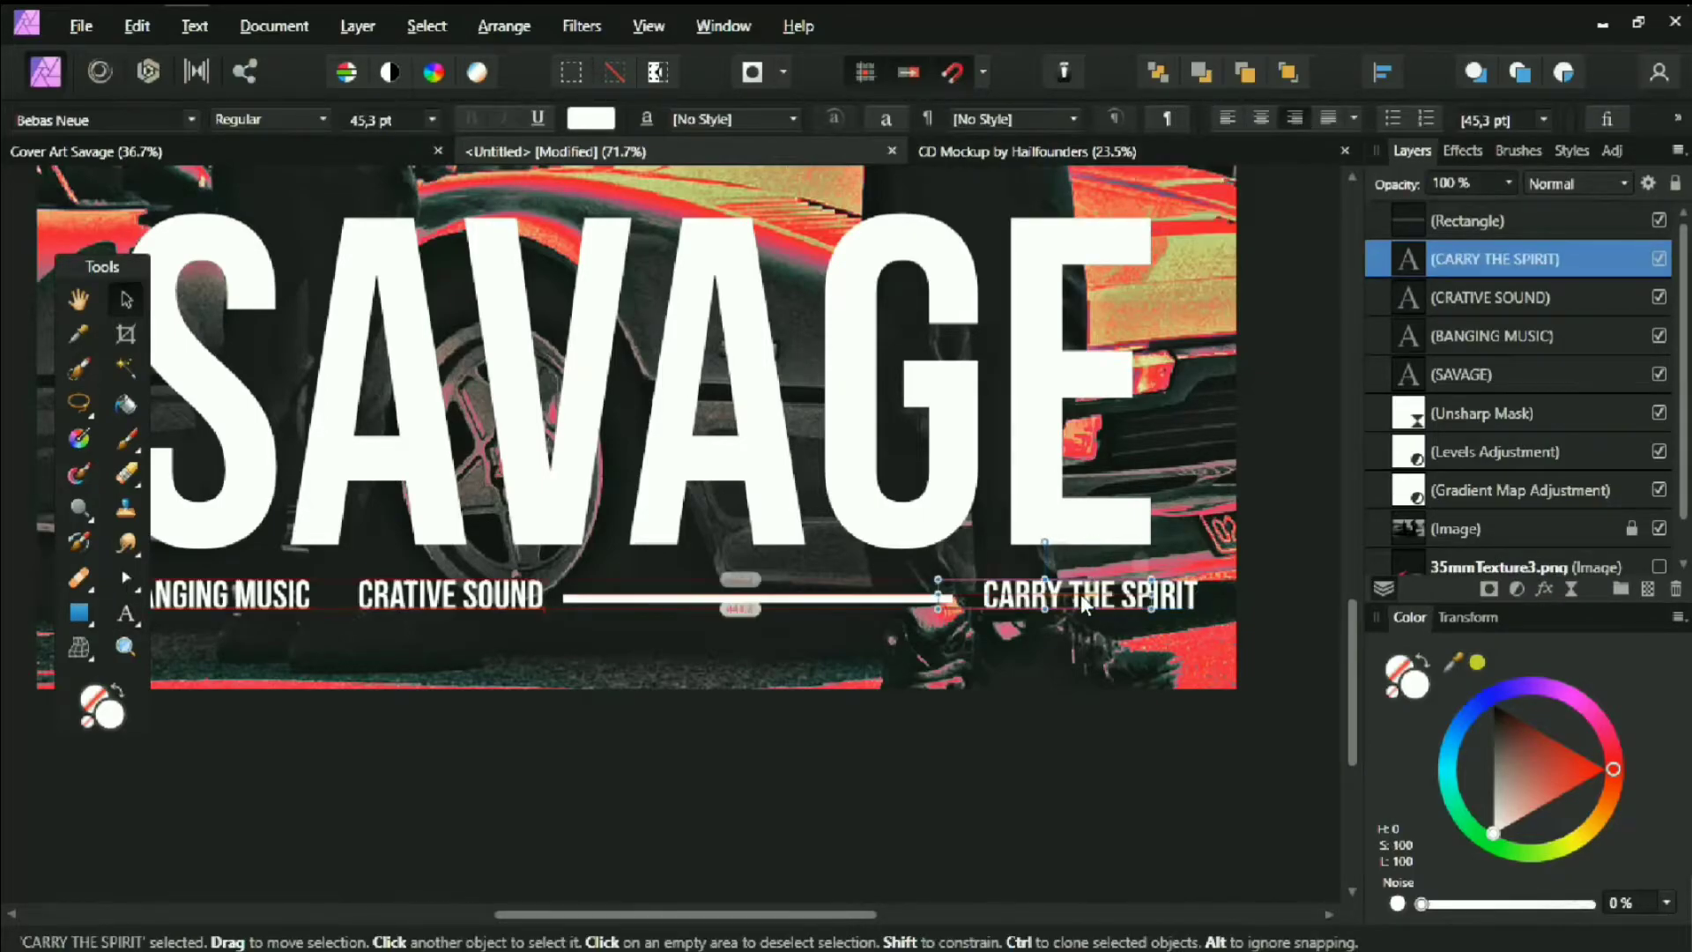
pyautogui.hscroll(-3, 657, 595)
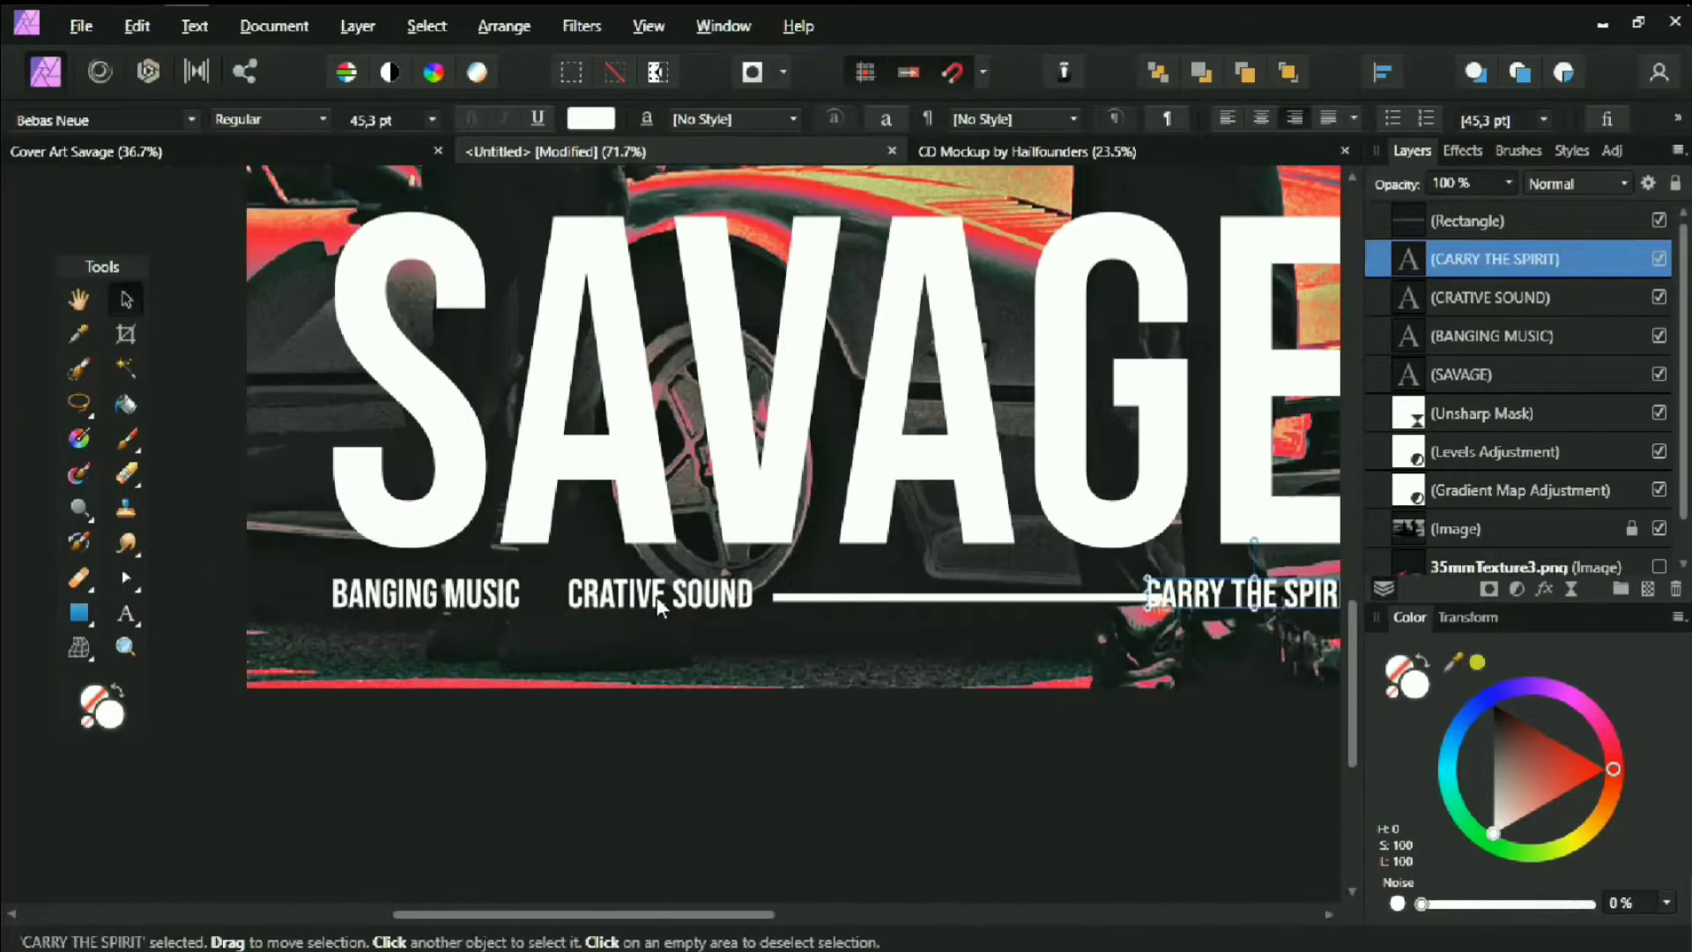
pyautogui.click(943, 604)
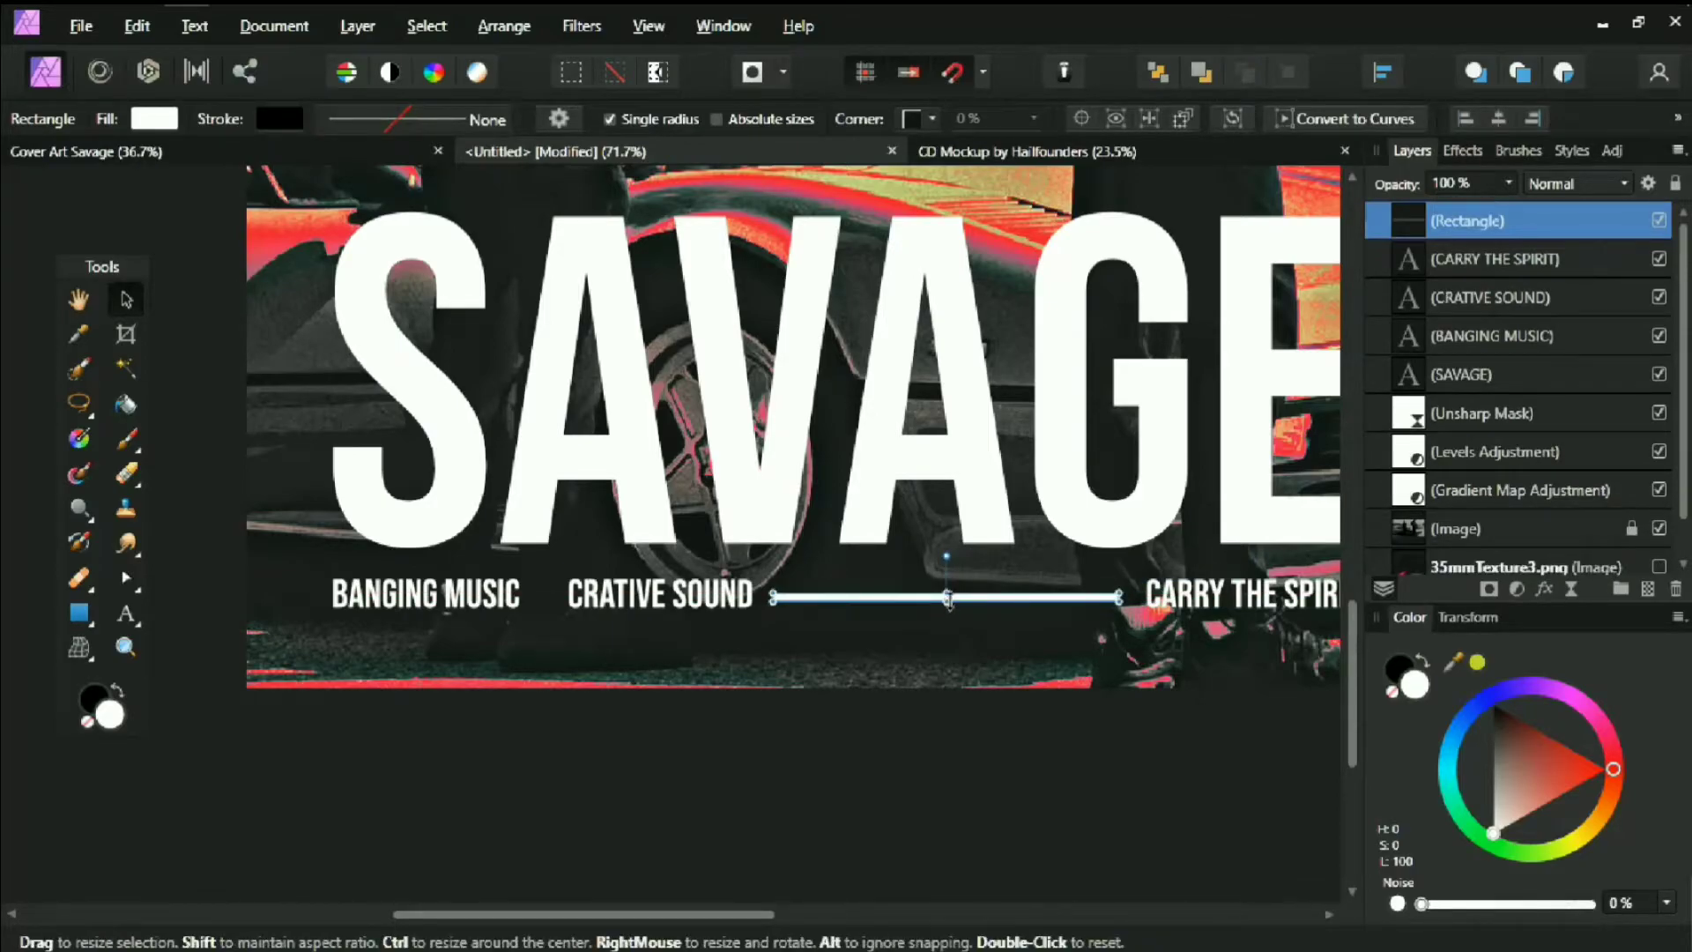
# Thin the white bar to about 7.7 px, select the tagline row, and zoom out to the full cover
pyautogui.moveTo(949, 599); pyautogui.dragTo(952, 603)
pyautogui.keyDown('shift'); pyautogui.click(661, 593); pyautogui.keyUp('shift')
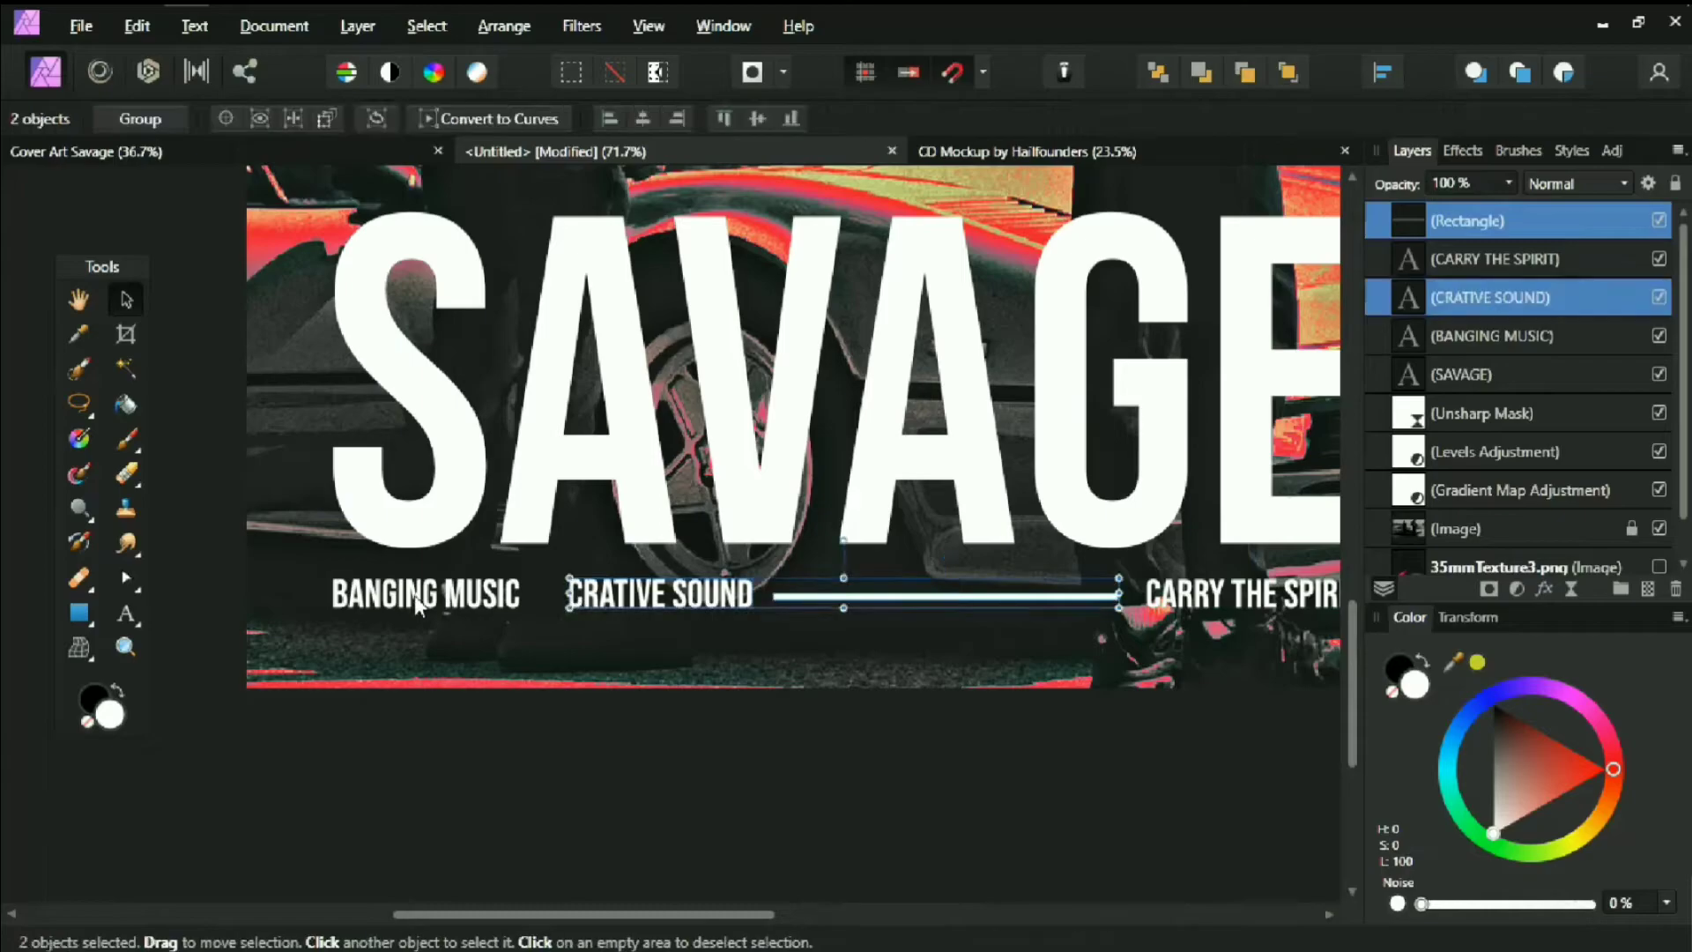
pyautogui.keyDown('shift'); pyautogui.click(423, 593); pyautogui.keyUp('shift')
pyautogui.moveTo(1303, 594); pyautogui.dragTo(1061, 603)
pyautogui.keyDown('shift'); pyautogui.click(1062, 603); pyautogui.keyUp('shift')
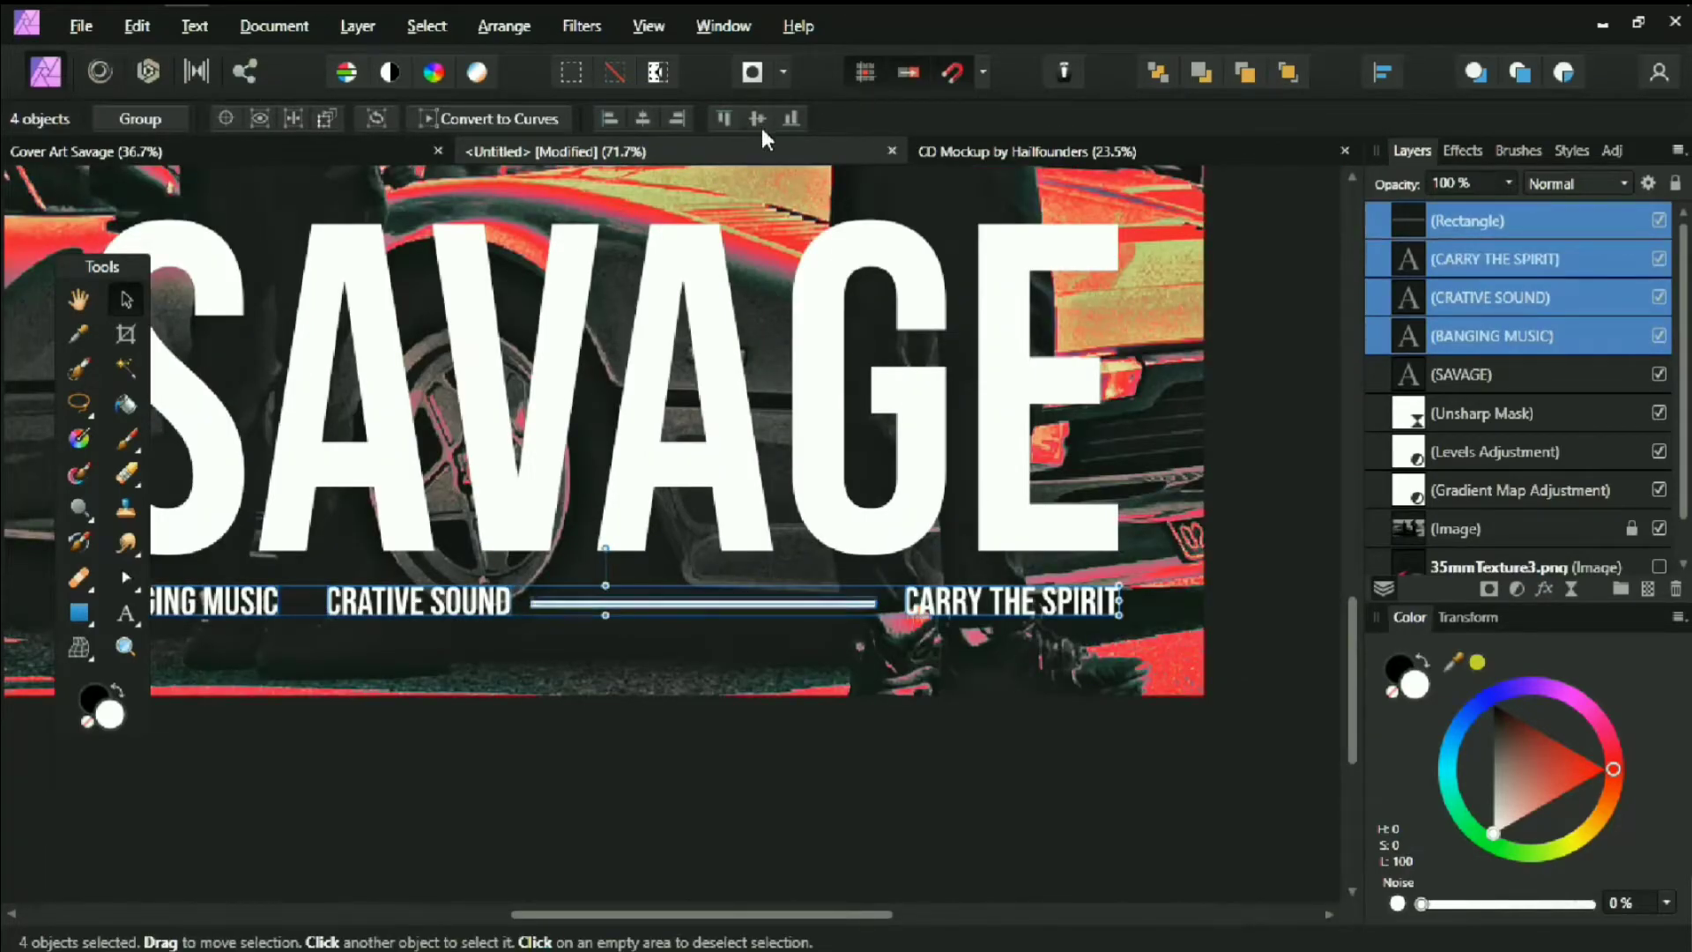
pyautogui.moveTo(713, 264); pyautogui.dragTo(895, 270)
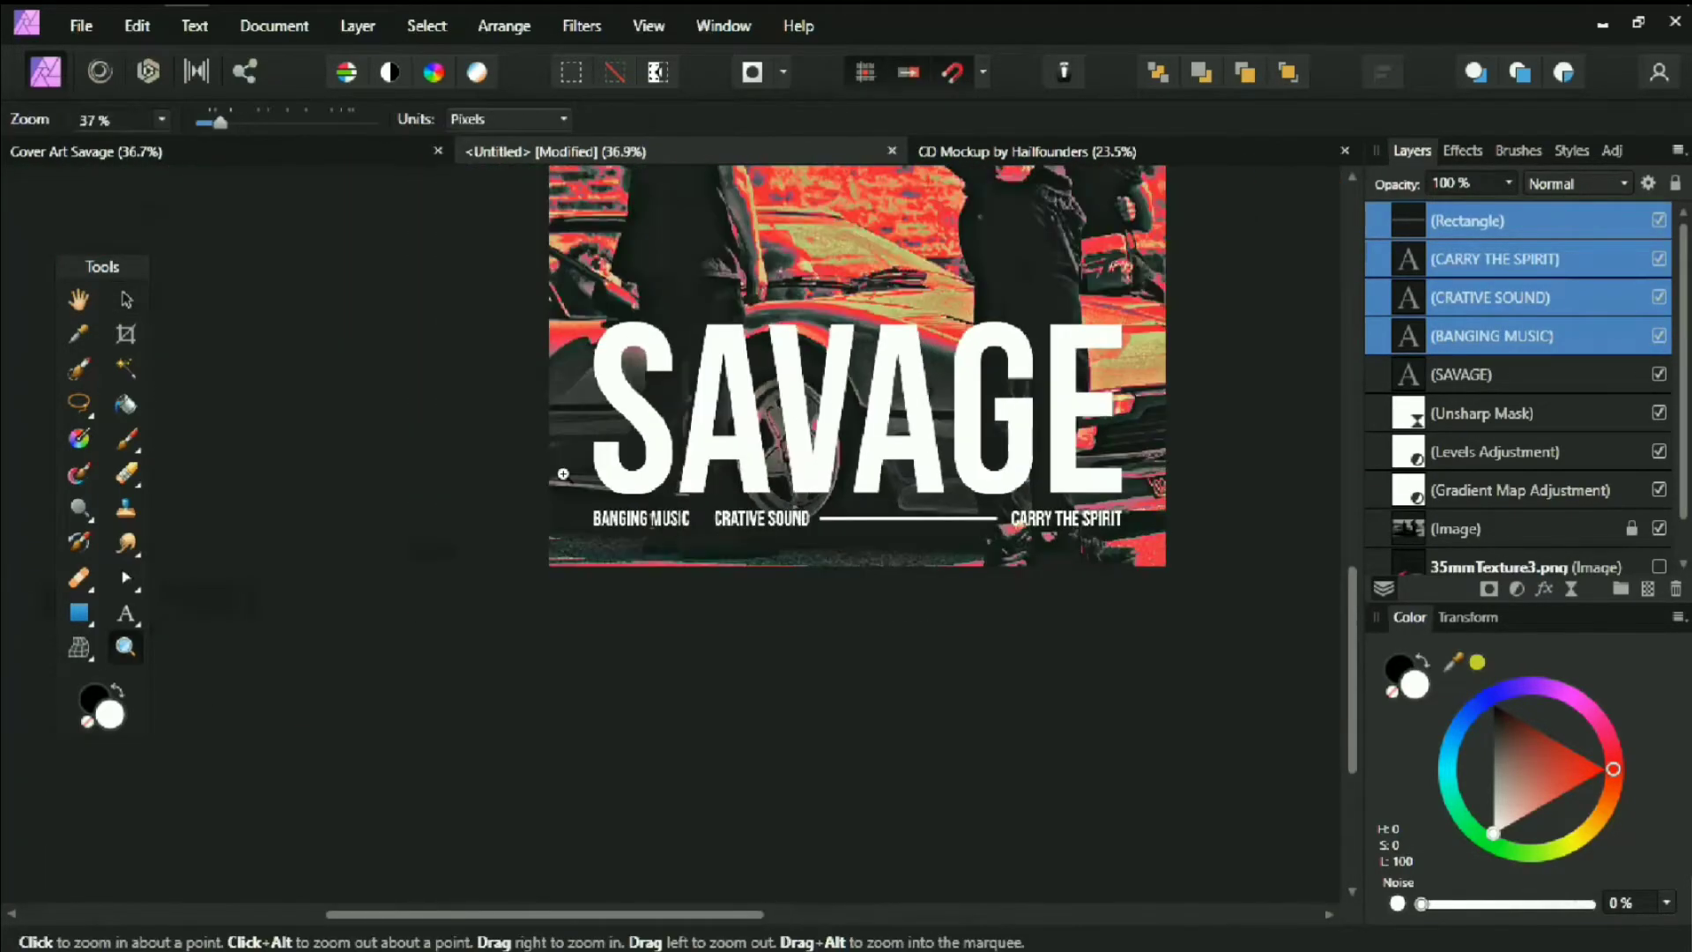
pyautogui.moveTo(924, 440); pyautogui.dragTo(305, 605)
pyautogui.click(301, 670)
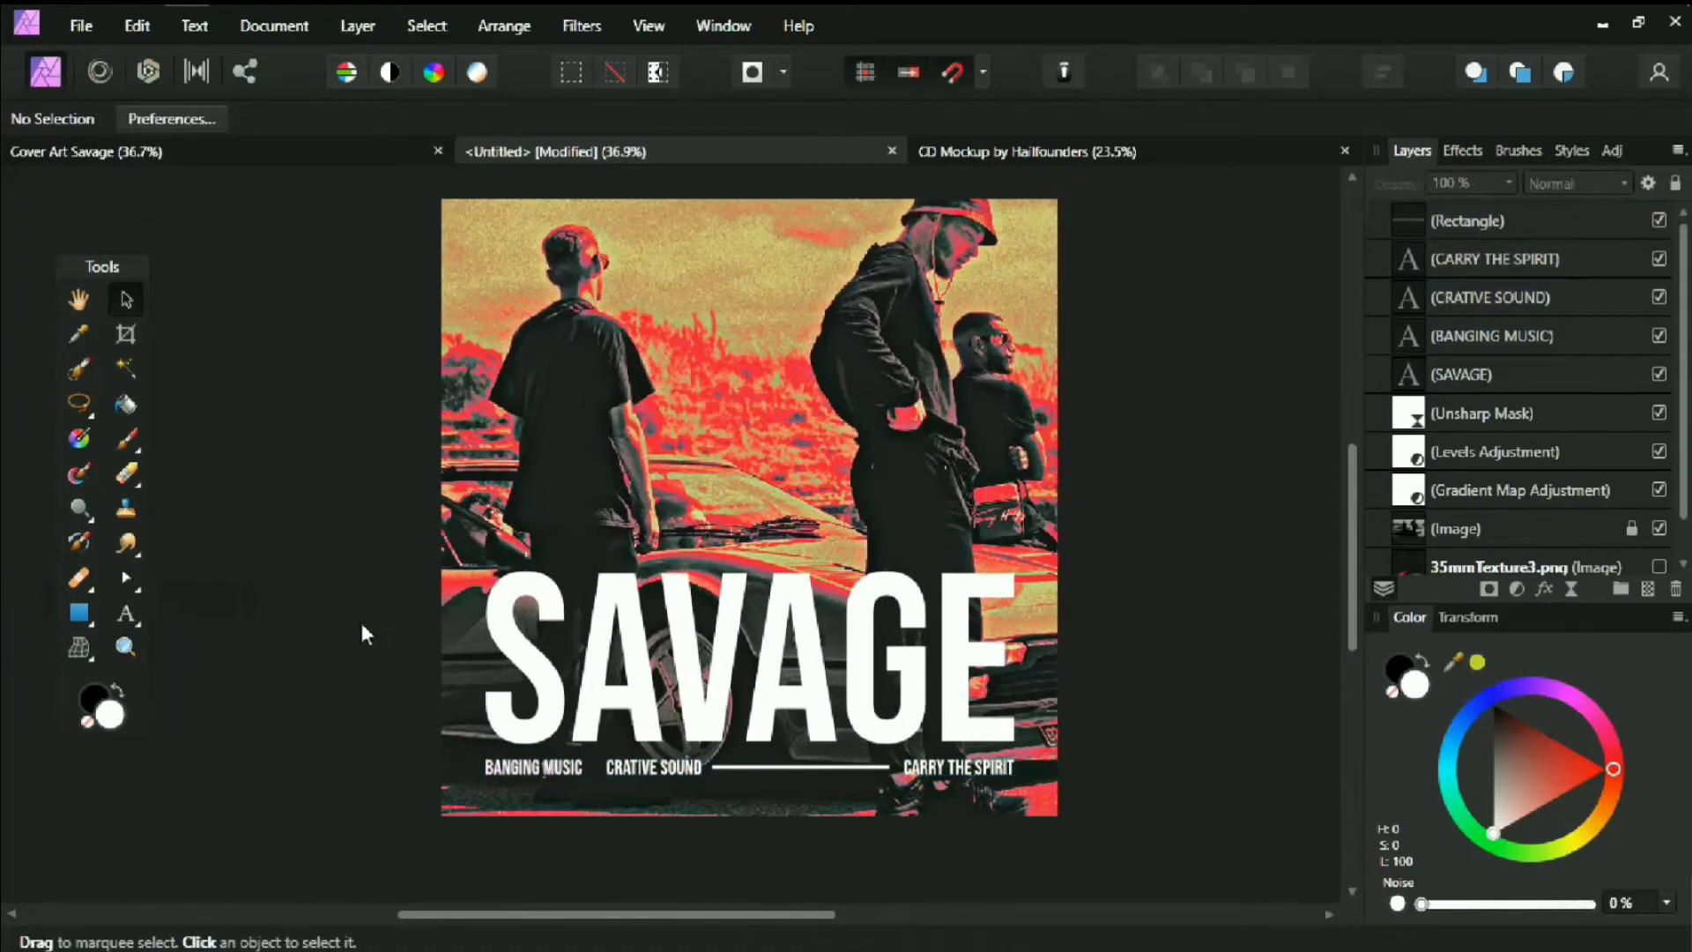
pyautogui.scroll(-1, 1577, 304)
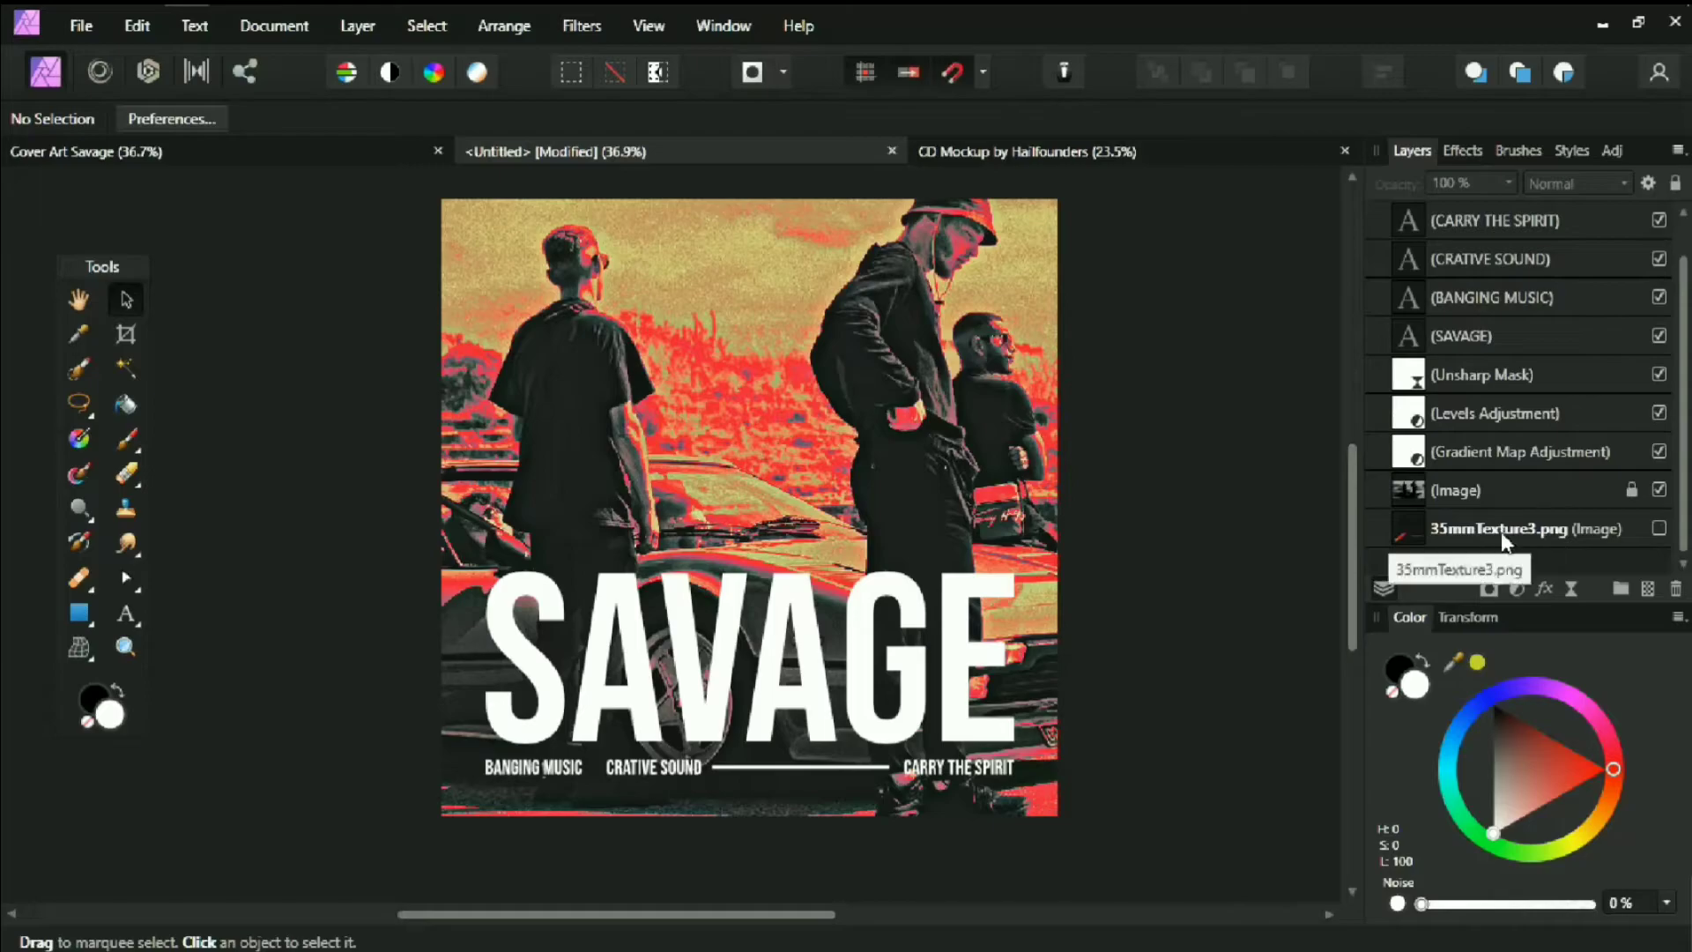
# Enlarge the 35mmTexture3.png light leak over the lower cover and stack it just above SAVAGE
pyautogui.moveTo(1500, 529); pyautogui.dragTo(1551, 235)
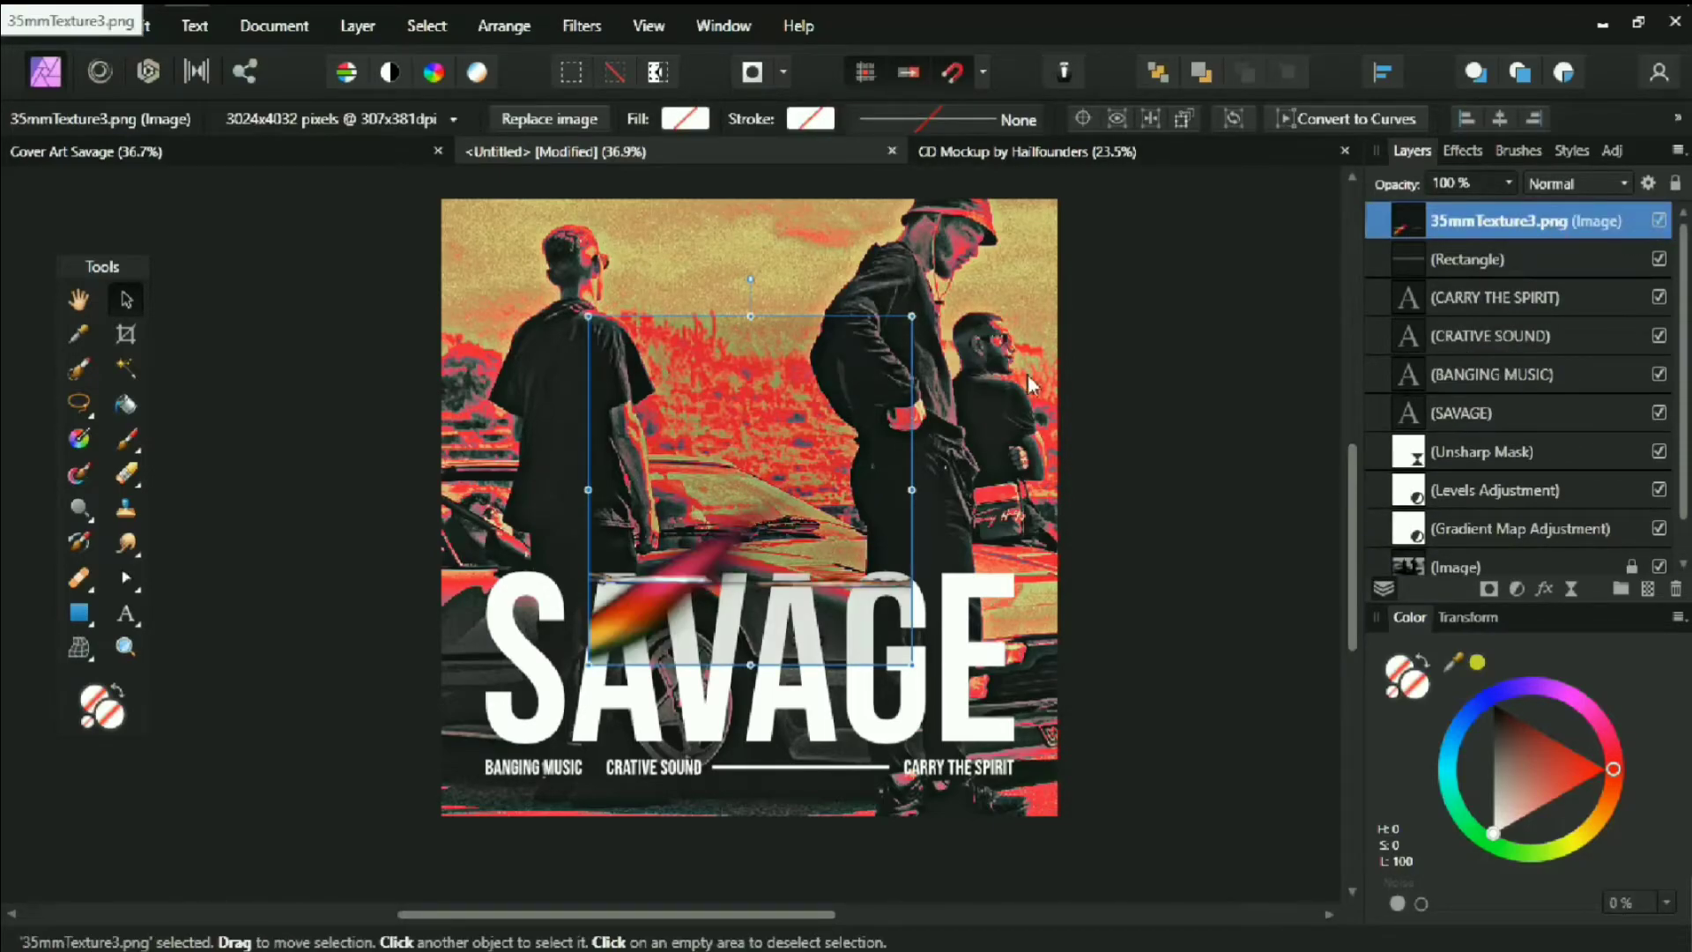
pyautogui.moveTo(906, 595); pyautogui.dragTo(759, 479)
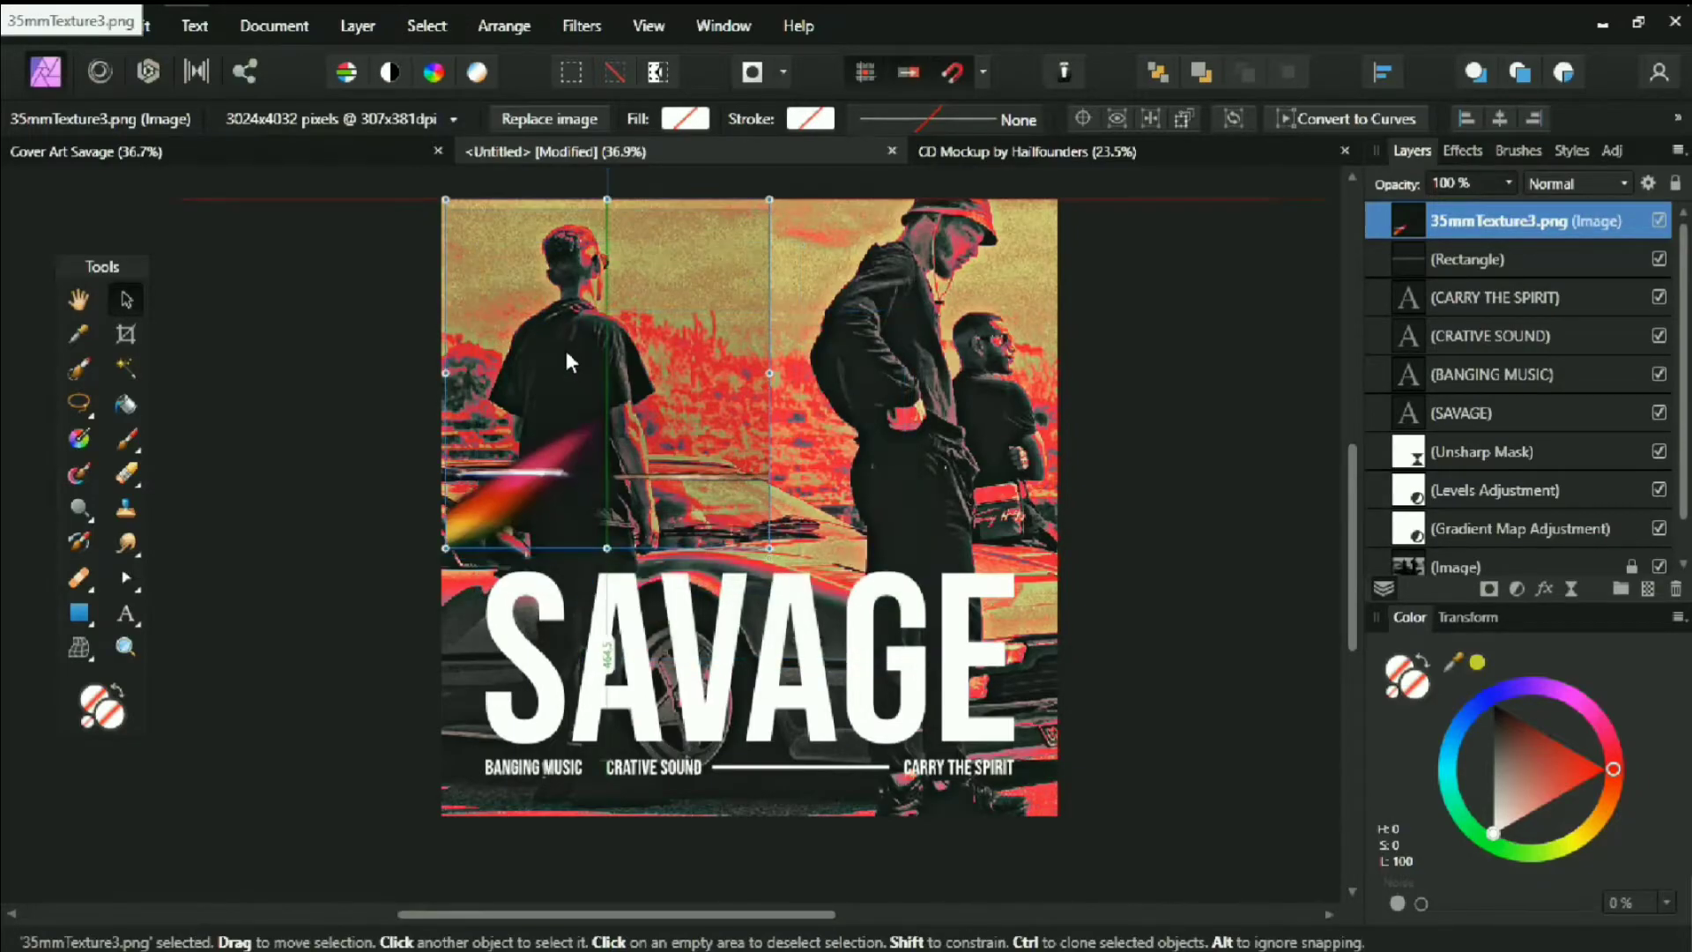
pyautogui.moveTo(765, 548); pyautogui.dragTo(1232, 772)
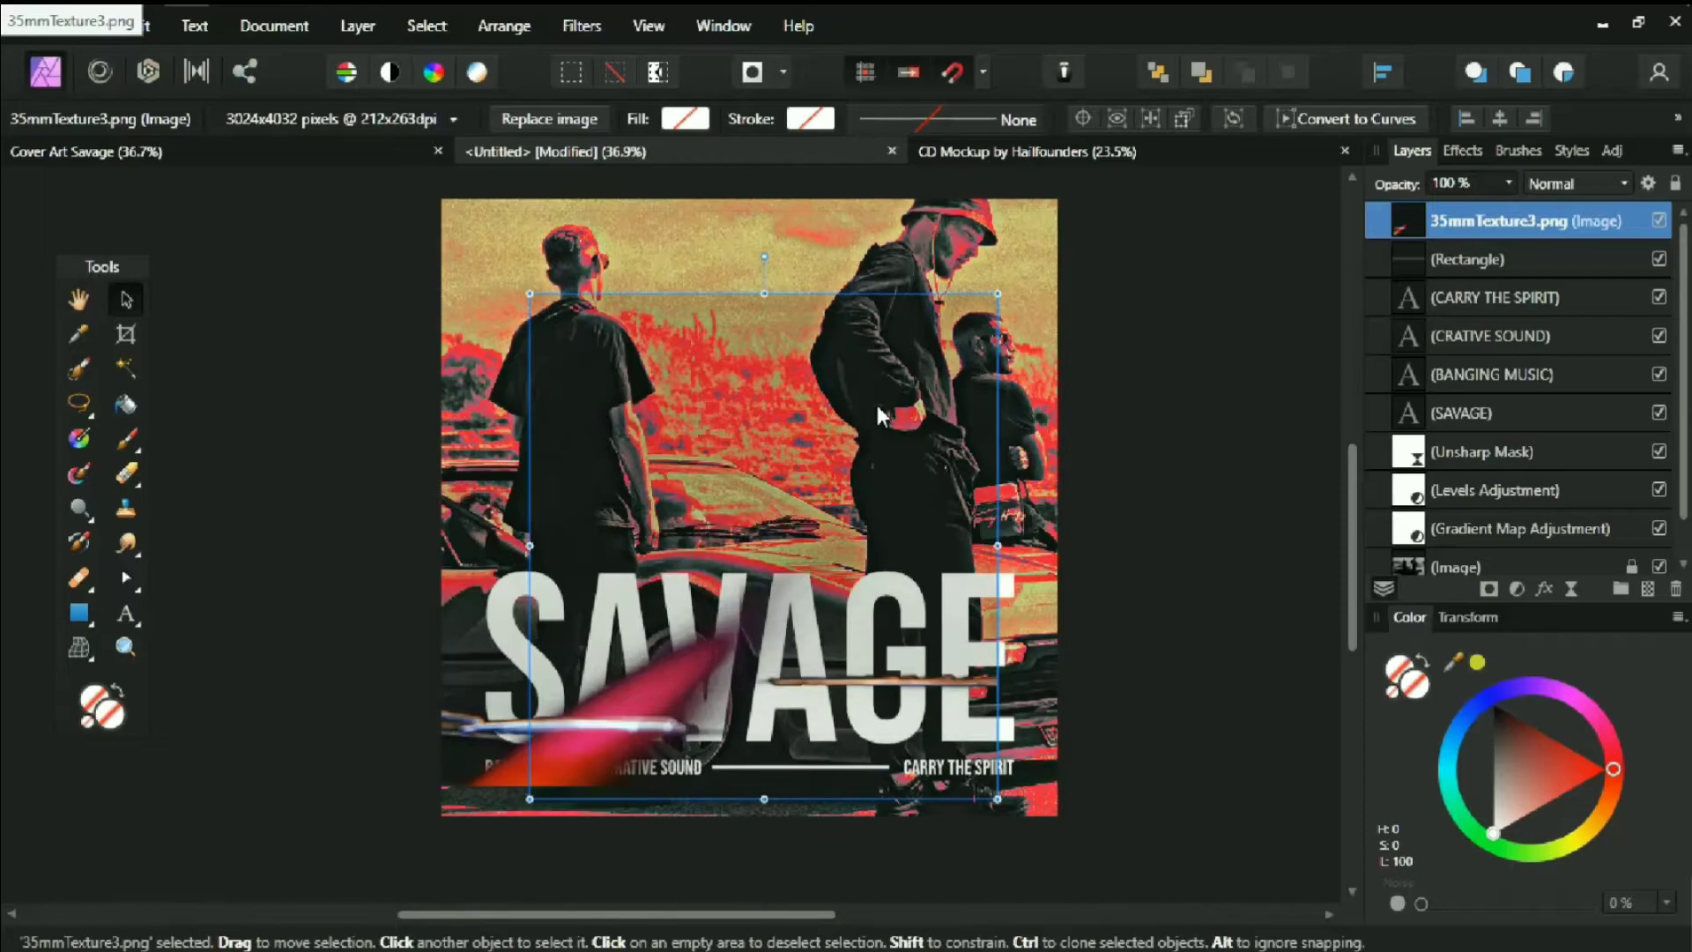
pyautogui.moveTo(875, 400); pyautogui.dragTo(805, 439)
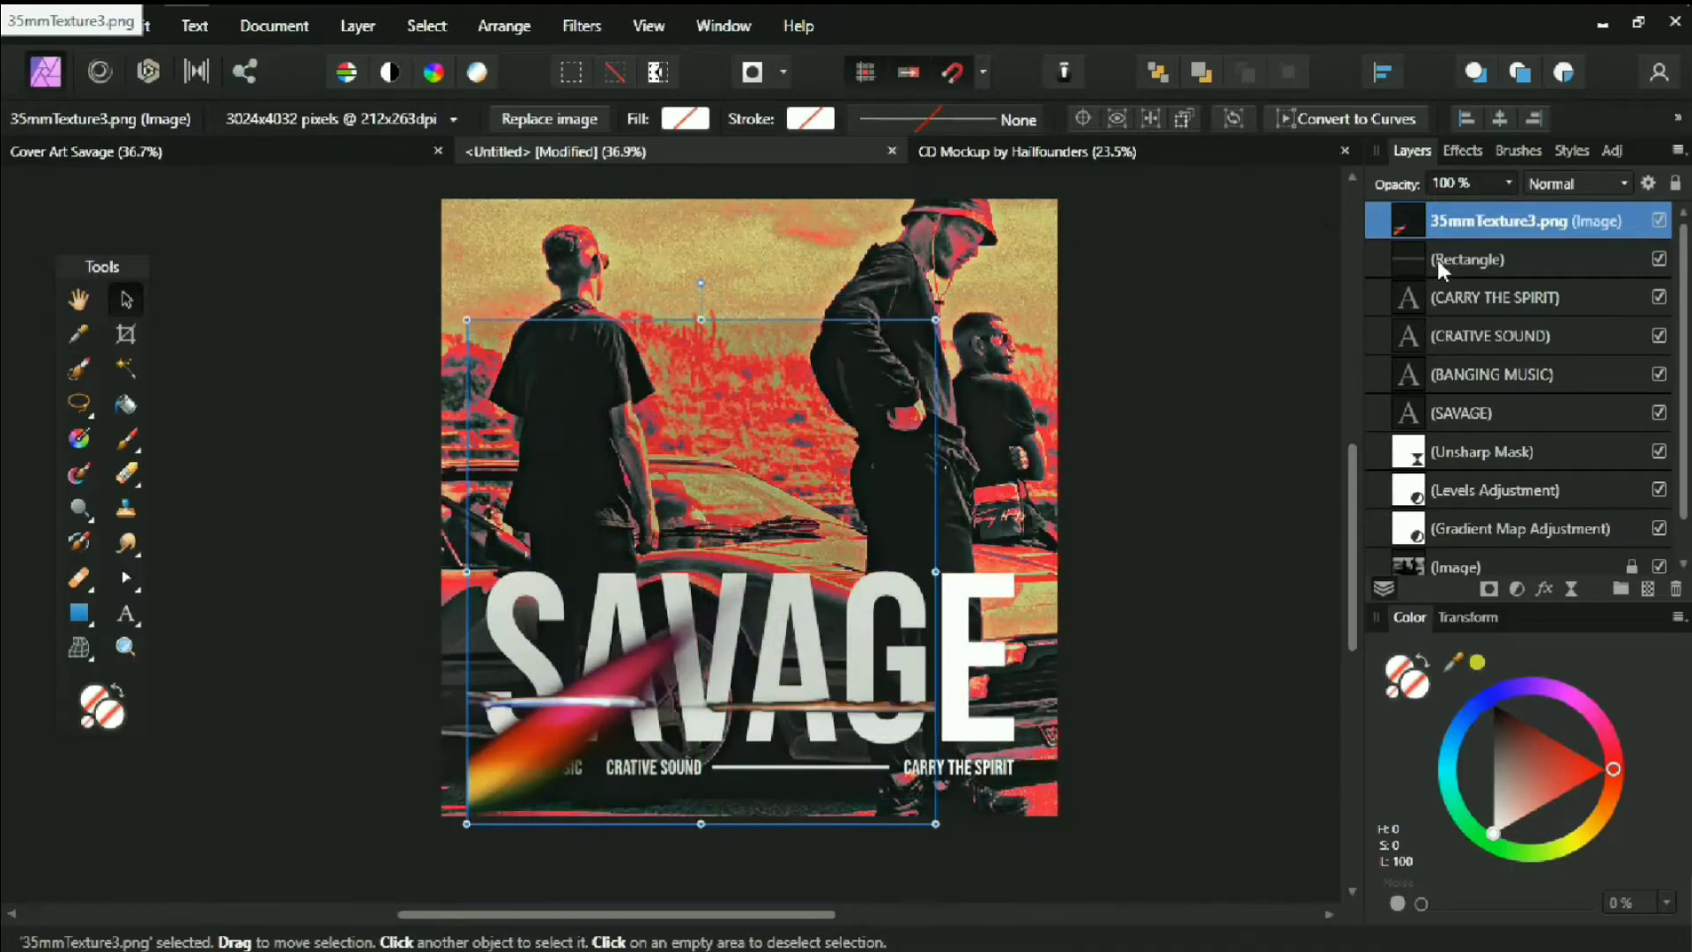
pyautogui.moveTo(1441, 231); pyautogui.dragTo(1411, 395)
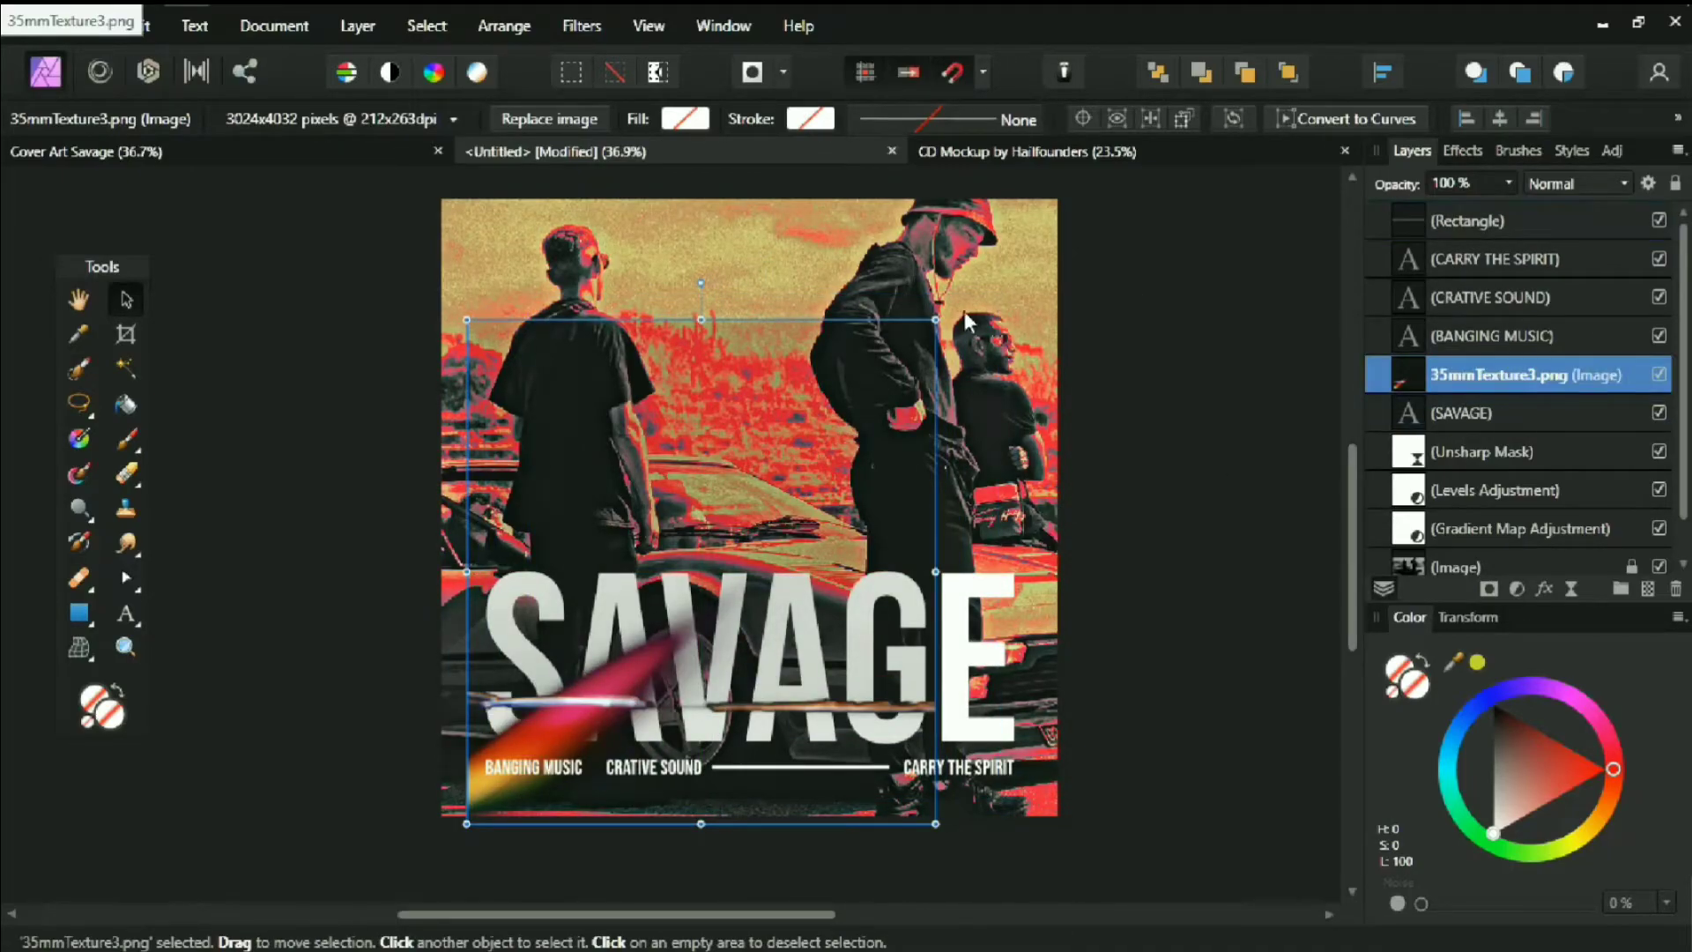
pyautogui.moveTo(935, 319); pyautogui.dragTo(983, 269)
# Set the light-leak texture layer's blend mode to Hard Light
pyautogui.click(1588, 183)
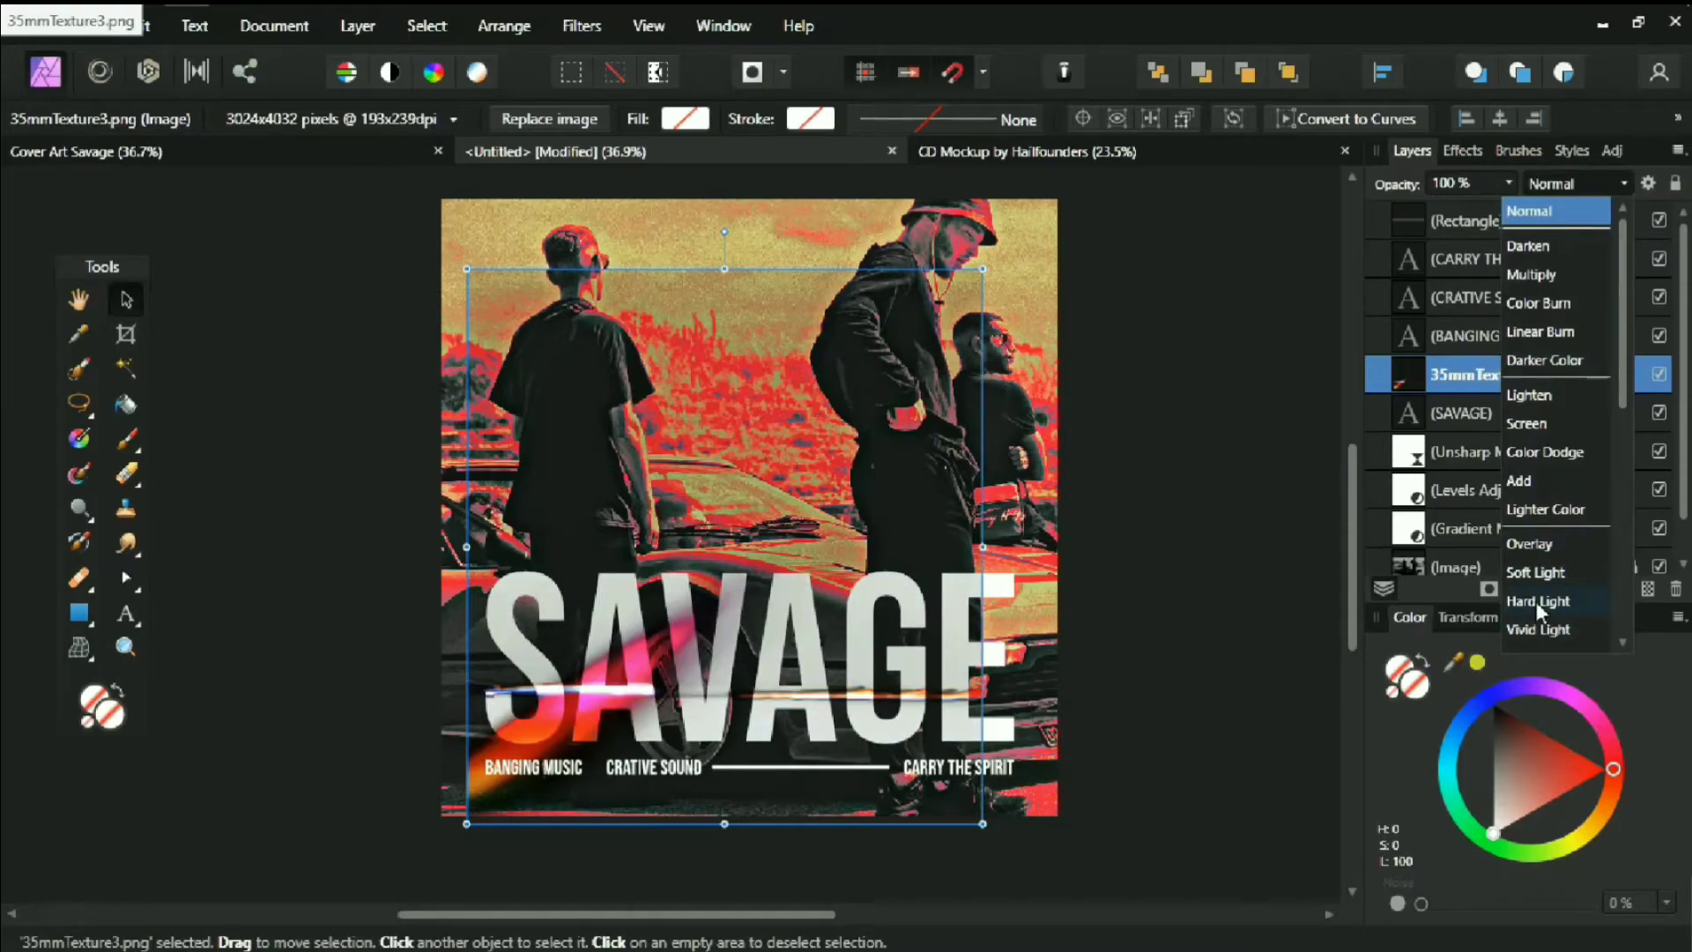
pyautogui.moveTo(1618, 406); pyautogui.dragTo(1521, 502)
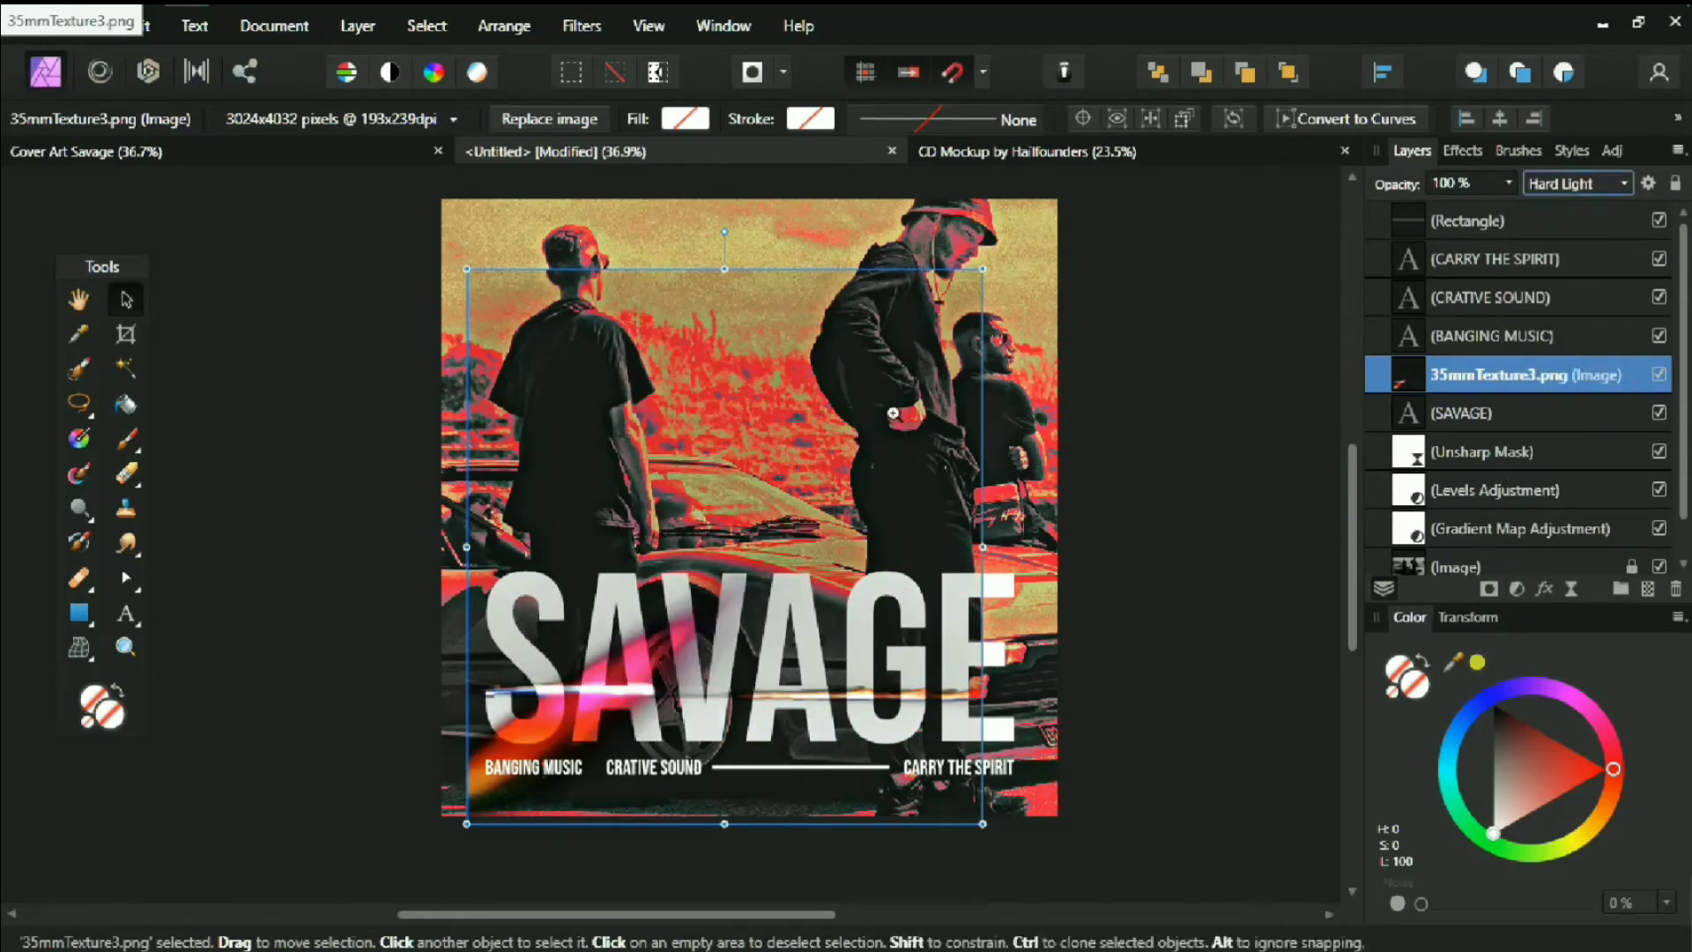
pyautogui.scroll(-2, 908, 424)
# Stretch the light-leak texture to span the whole cover, then deselect it
pyautogui.moveTo(670, 322); pyautogui.dragTo(660, 270)
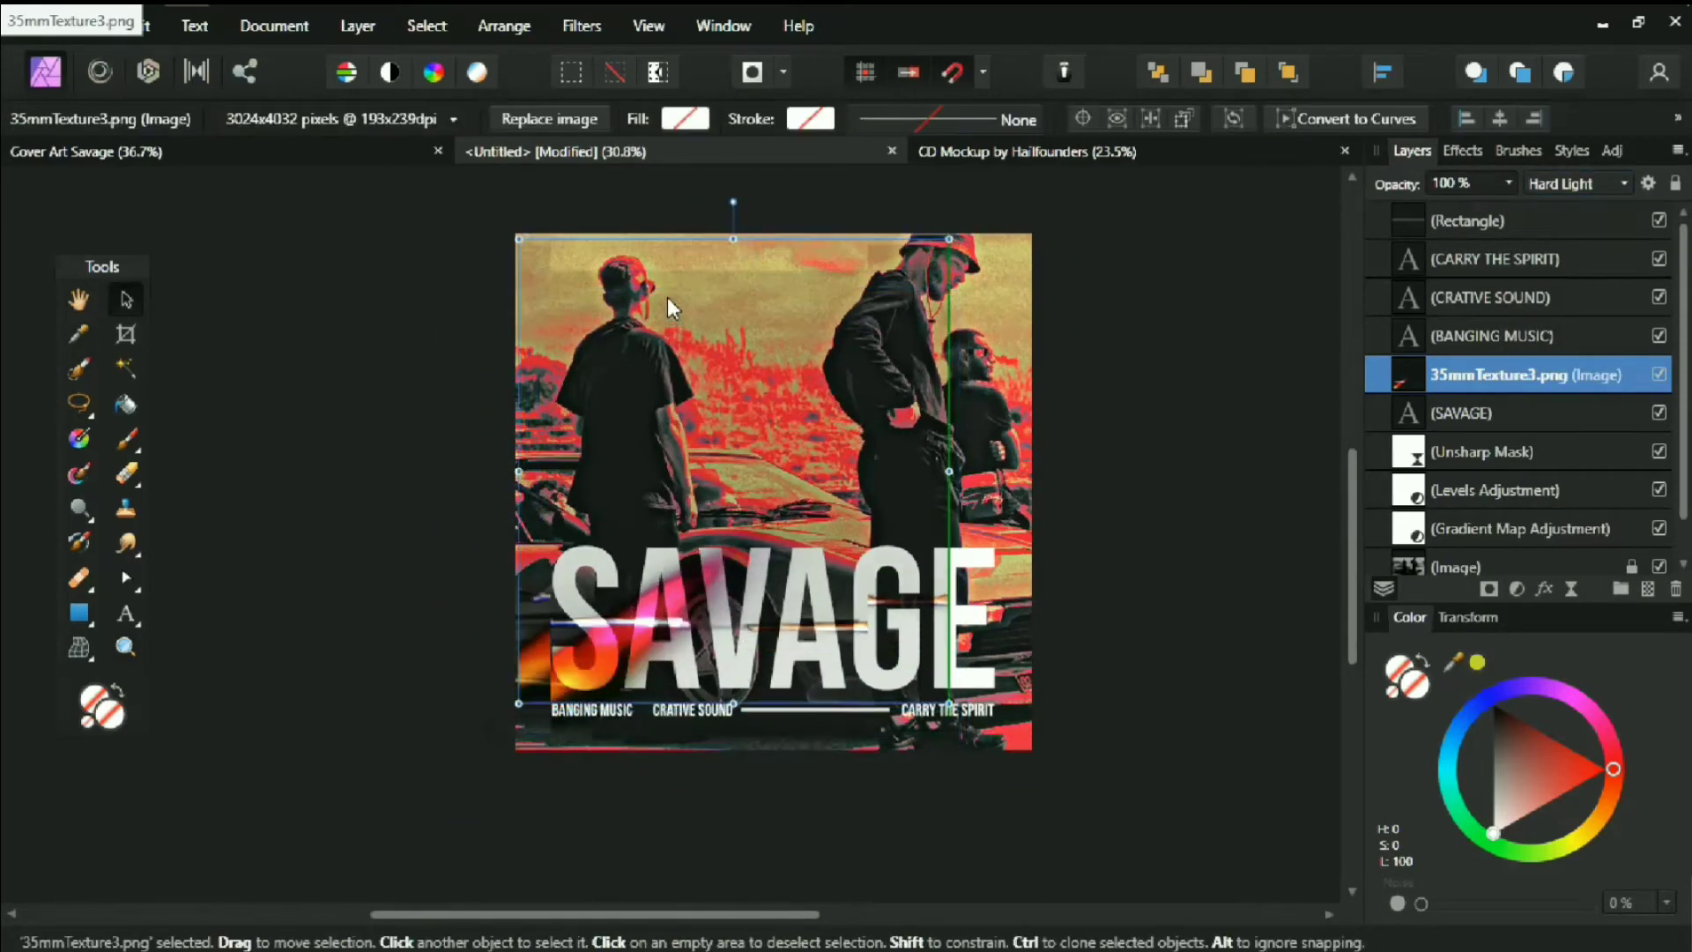
pyautogui.moveTo(948, 698)
pyautogui.mouseDown()
pyautogui.moveTo(1060, 733)
pyautogui.moveTo(1044, 765)
pyautogui.mouseUp()
pyautogui.moveTo(854, 500); pyautogui.dragTo(848, 485)
pyautogui.scroll(1, 848, 485)
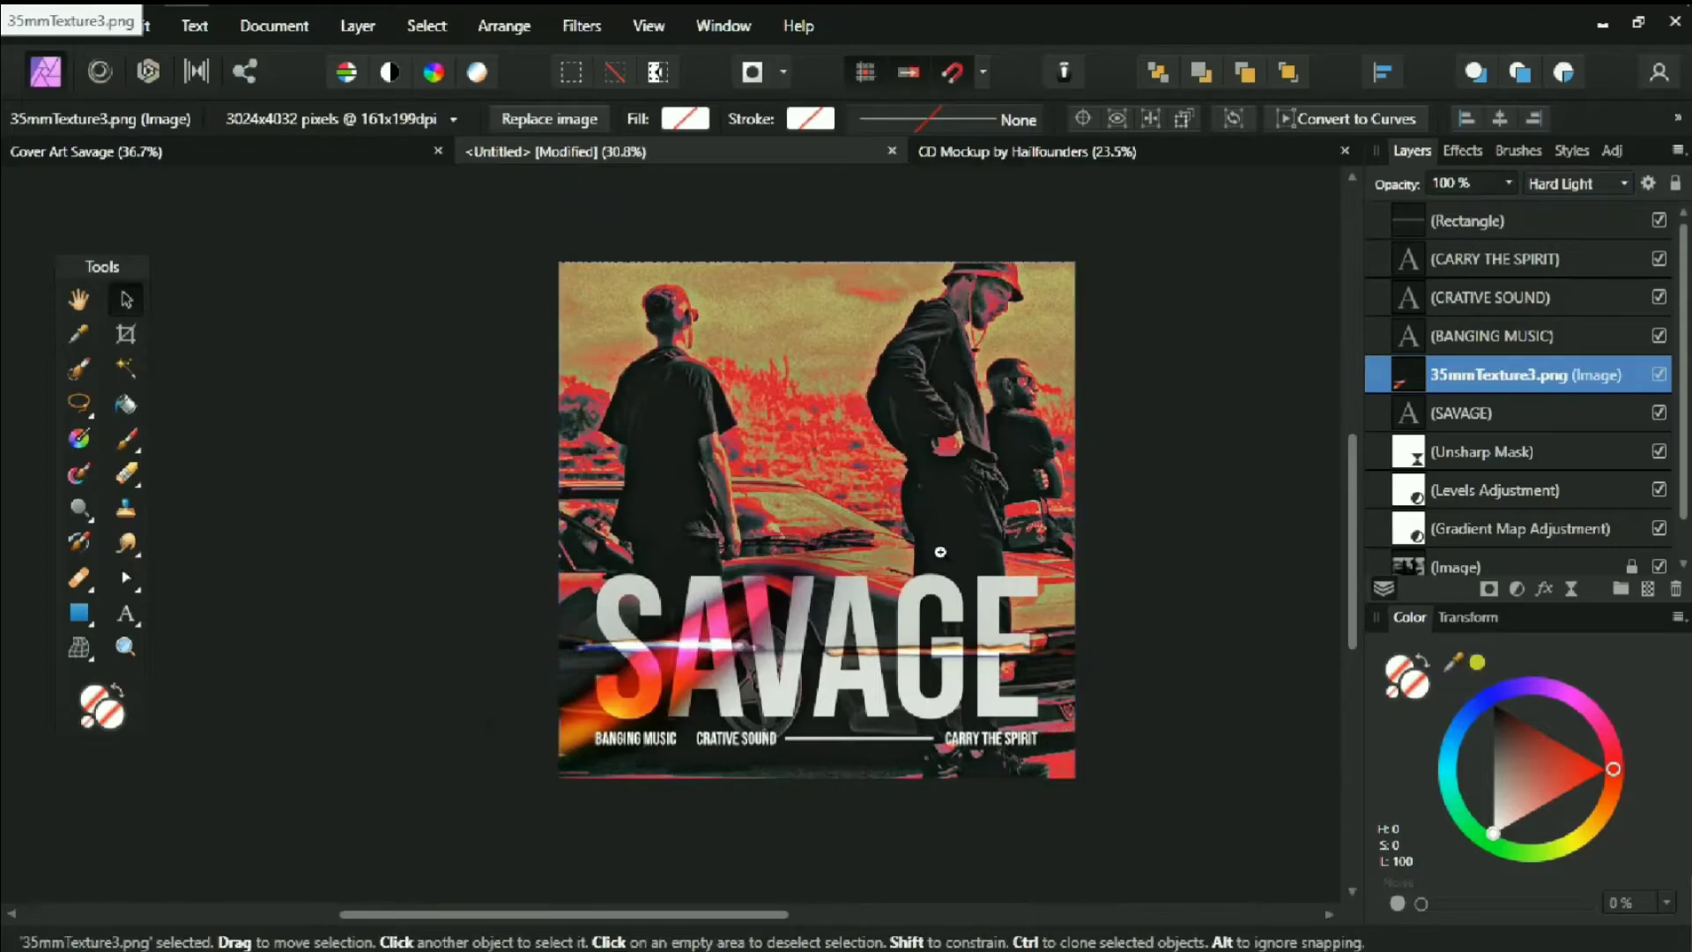
pyautogui.press('z')
pyautogui.hscroll(2, 1145, 495)
pyautogui.press('v')
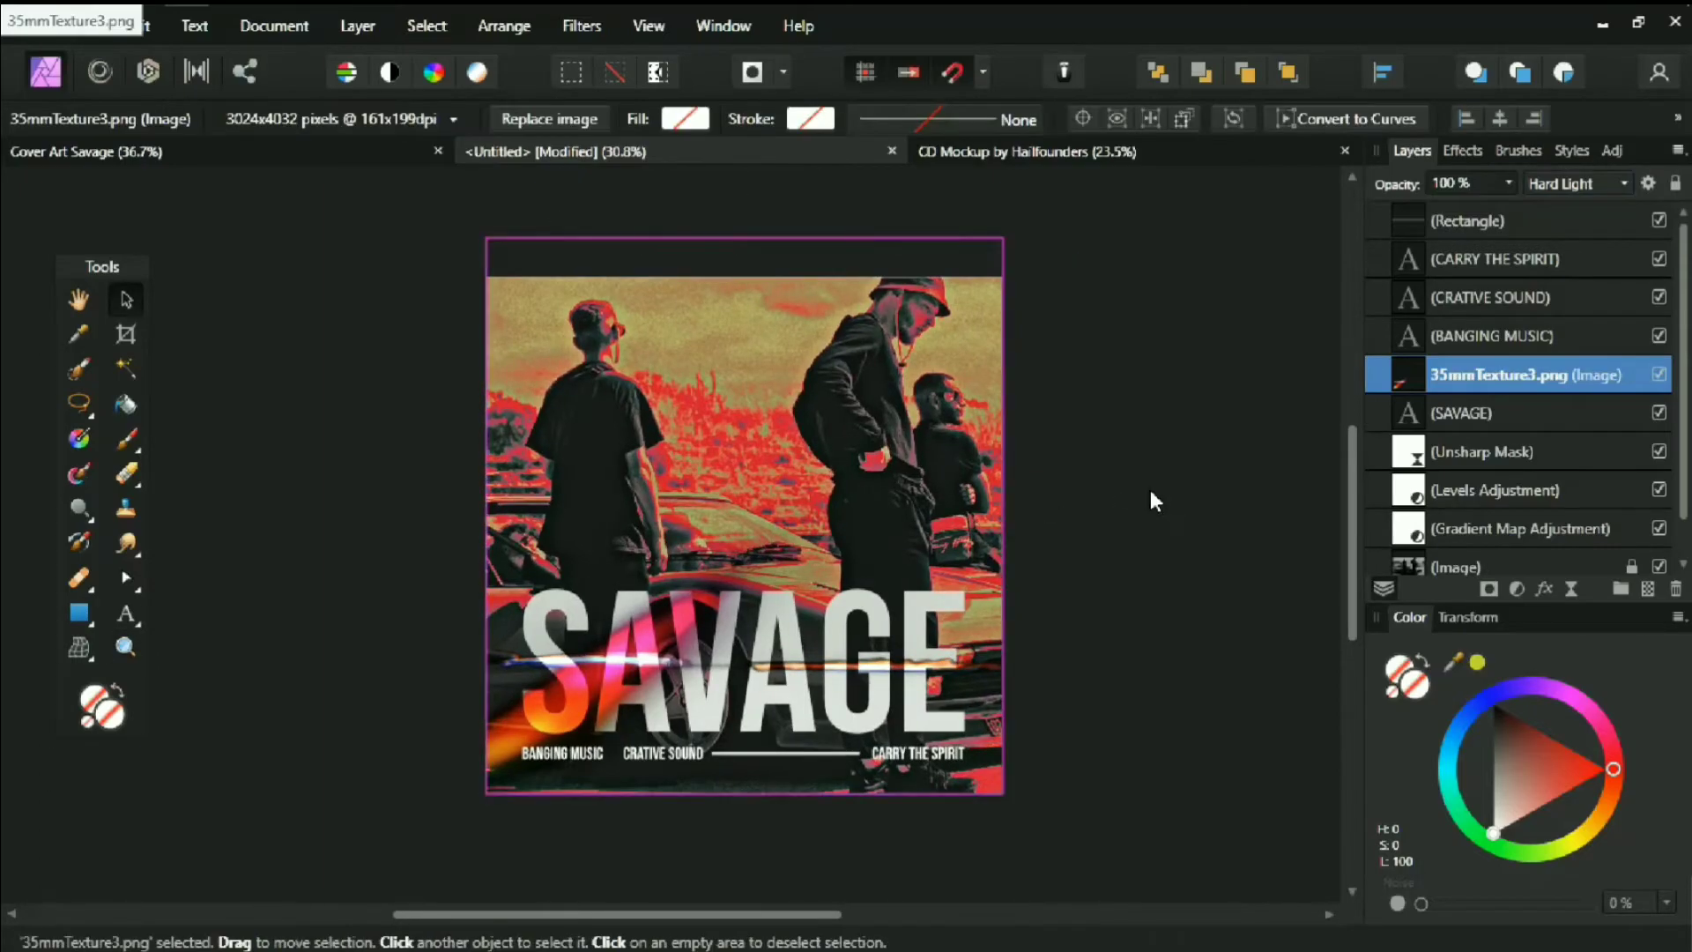
pyautogui.click(1150, 489)
pyautogui.click(1551, 224)
# Add a live Add Noise filter layer at the top of the layer stack
pyautogui.press('z')
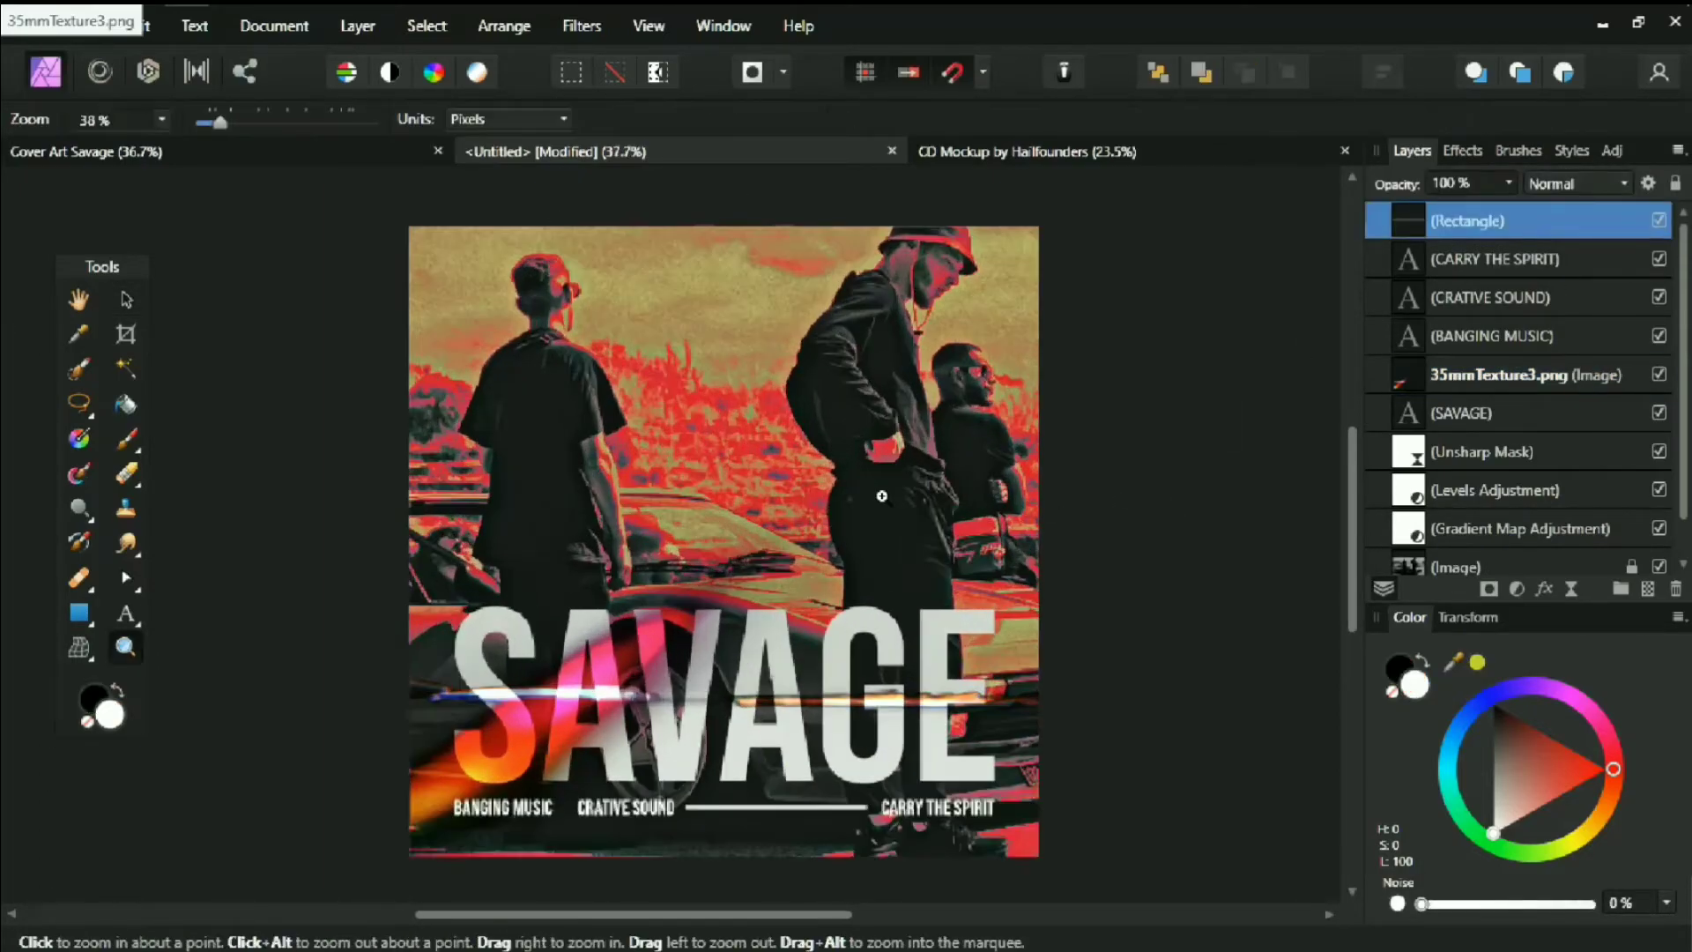
pyautogui.scroll(3, 943, 516)
pyautogui.click(1574, 592)
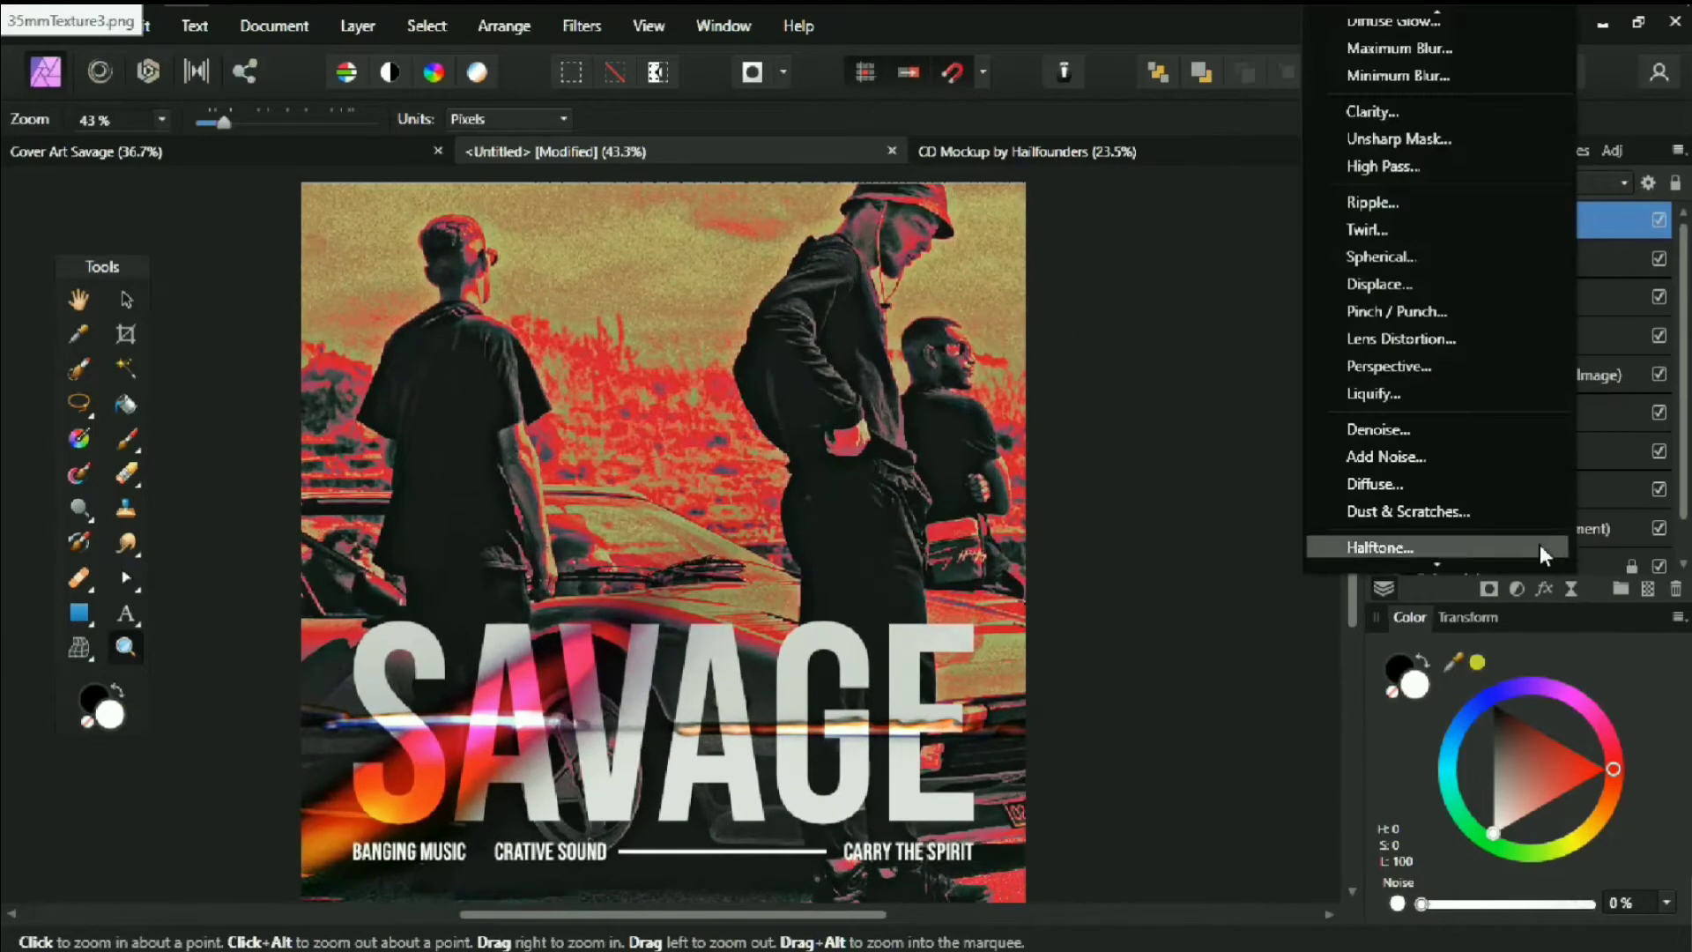
pyautogui.click(1433, 462)
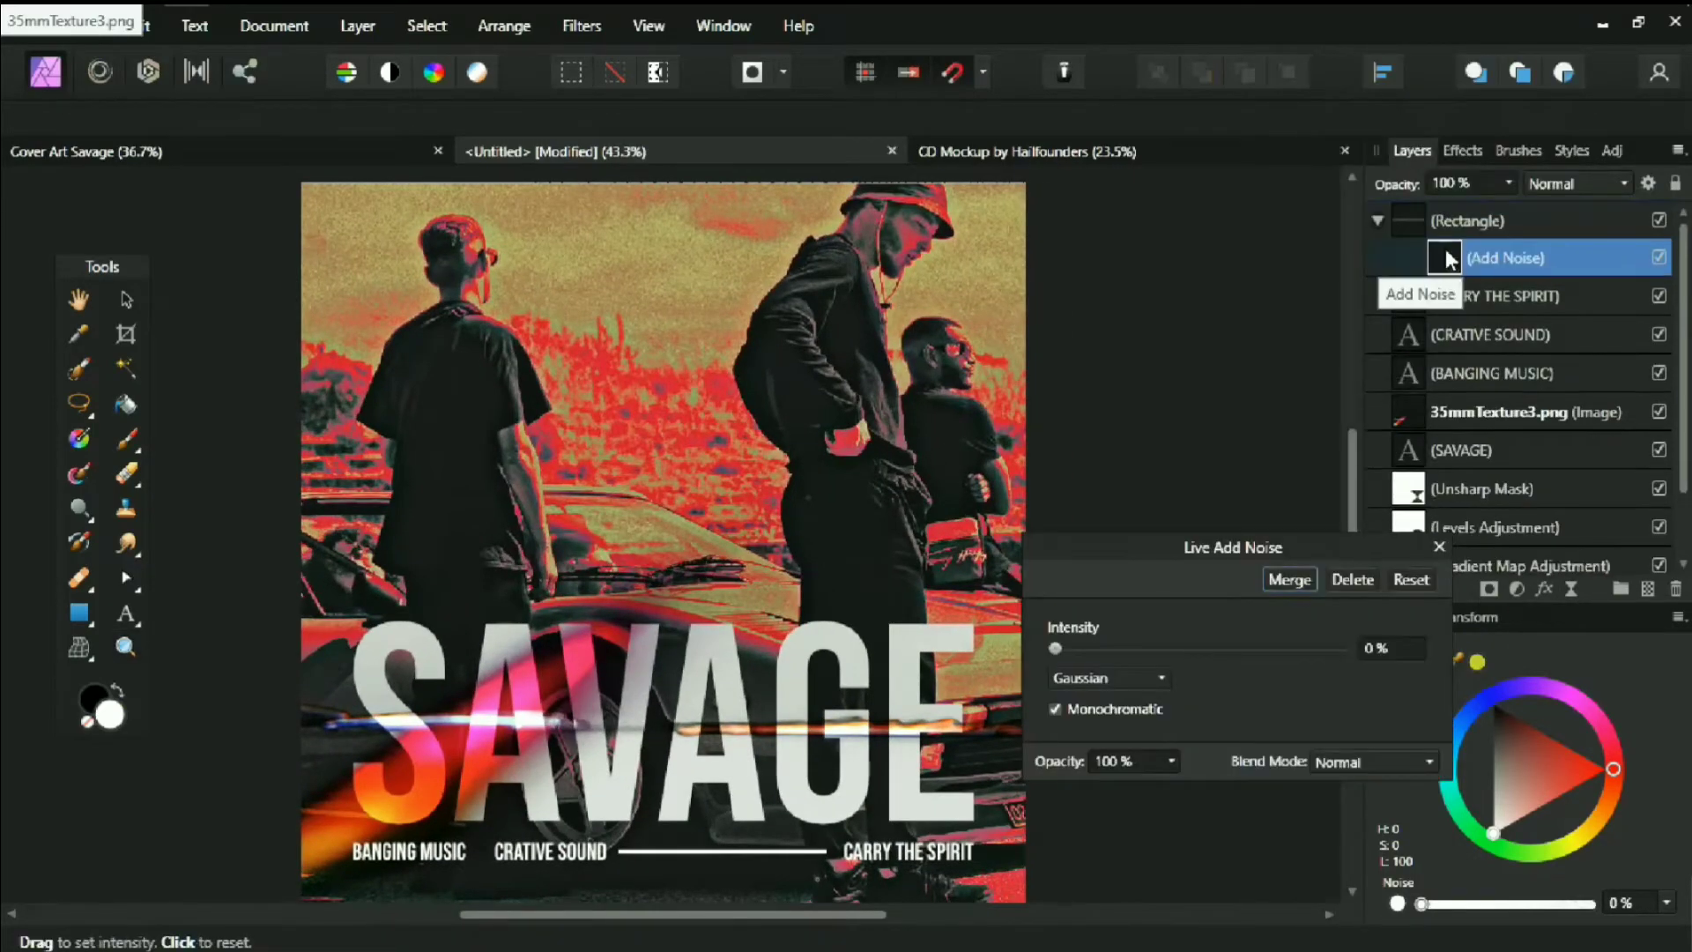
pyautogui.moveTo(1464, 255); pyautogui.dragTo(1463, 216)
# Set the Add Noise intensity to 40% and close its settings
pyautogui.moveTo(1185, 649); pyautogui.dragTo(1227, 649)
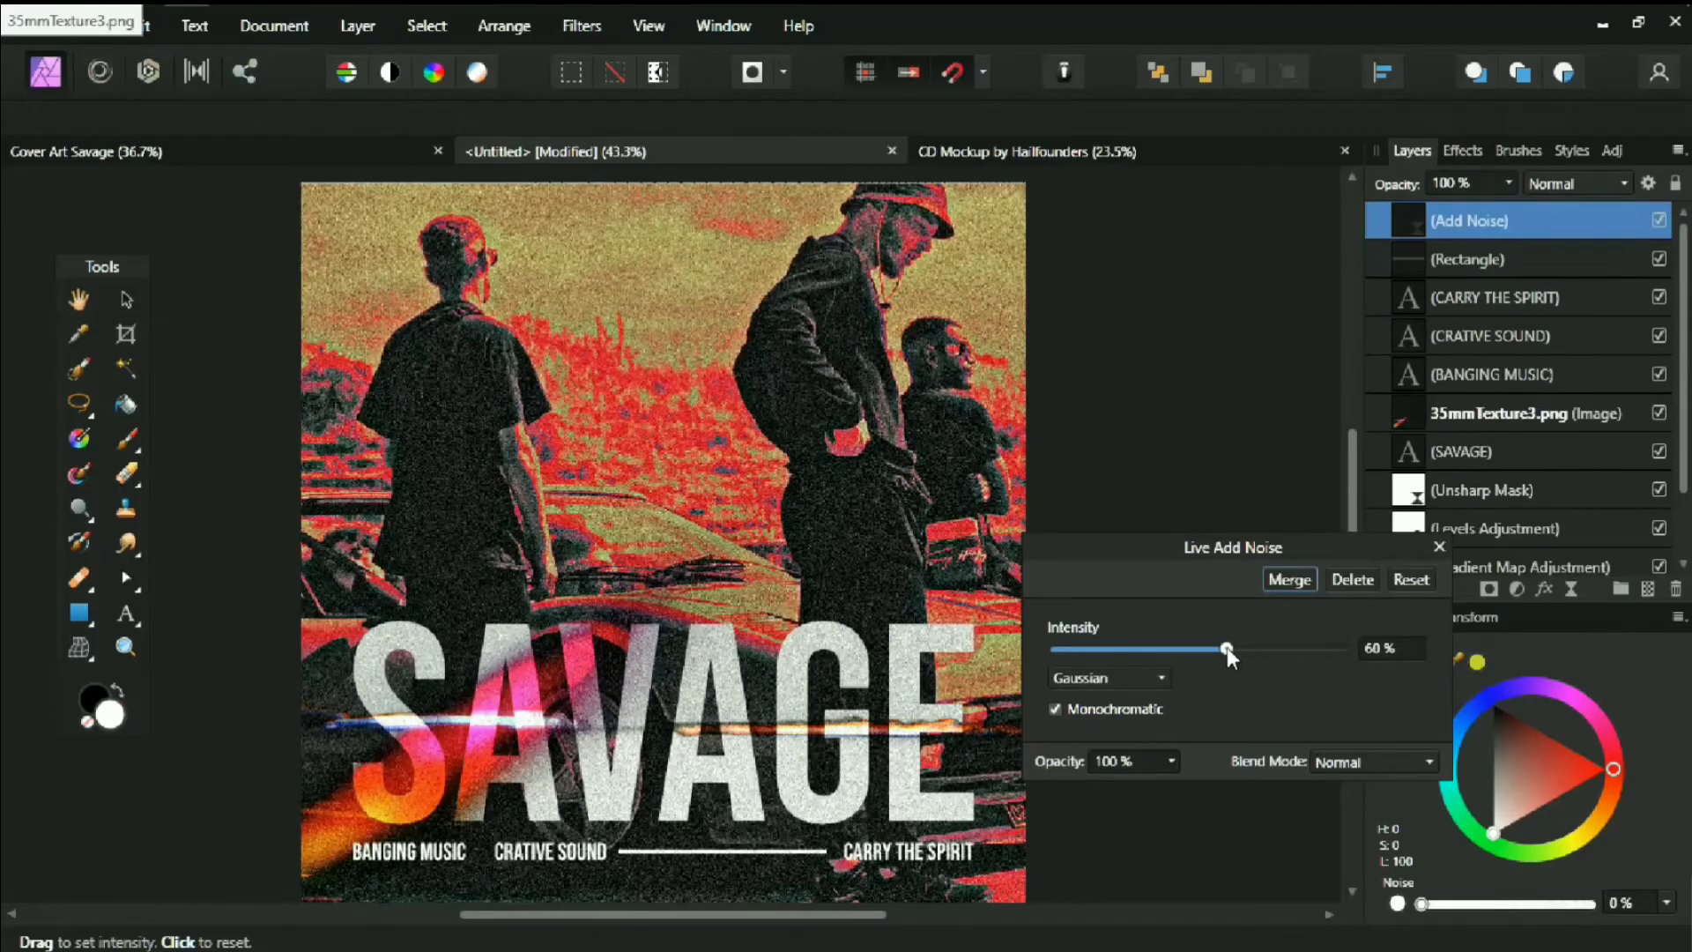
pyautogui.click(1391, 647)
pyautogui.write('40')
pyautogui.press('Return')
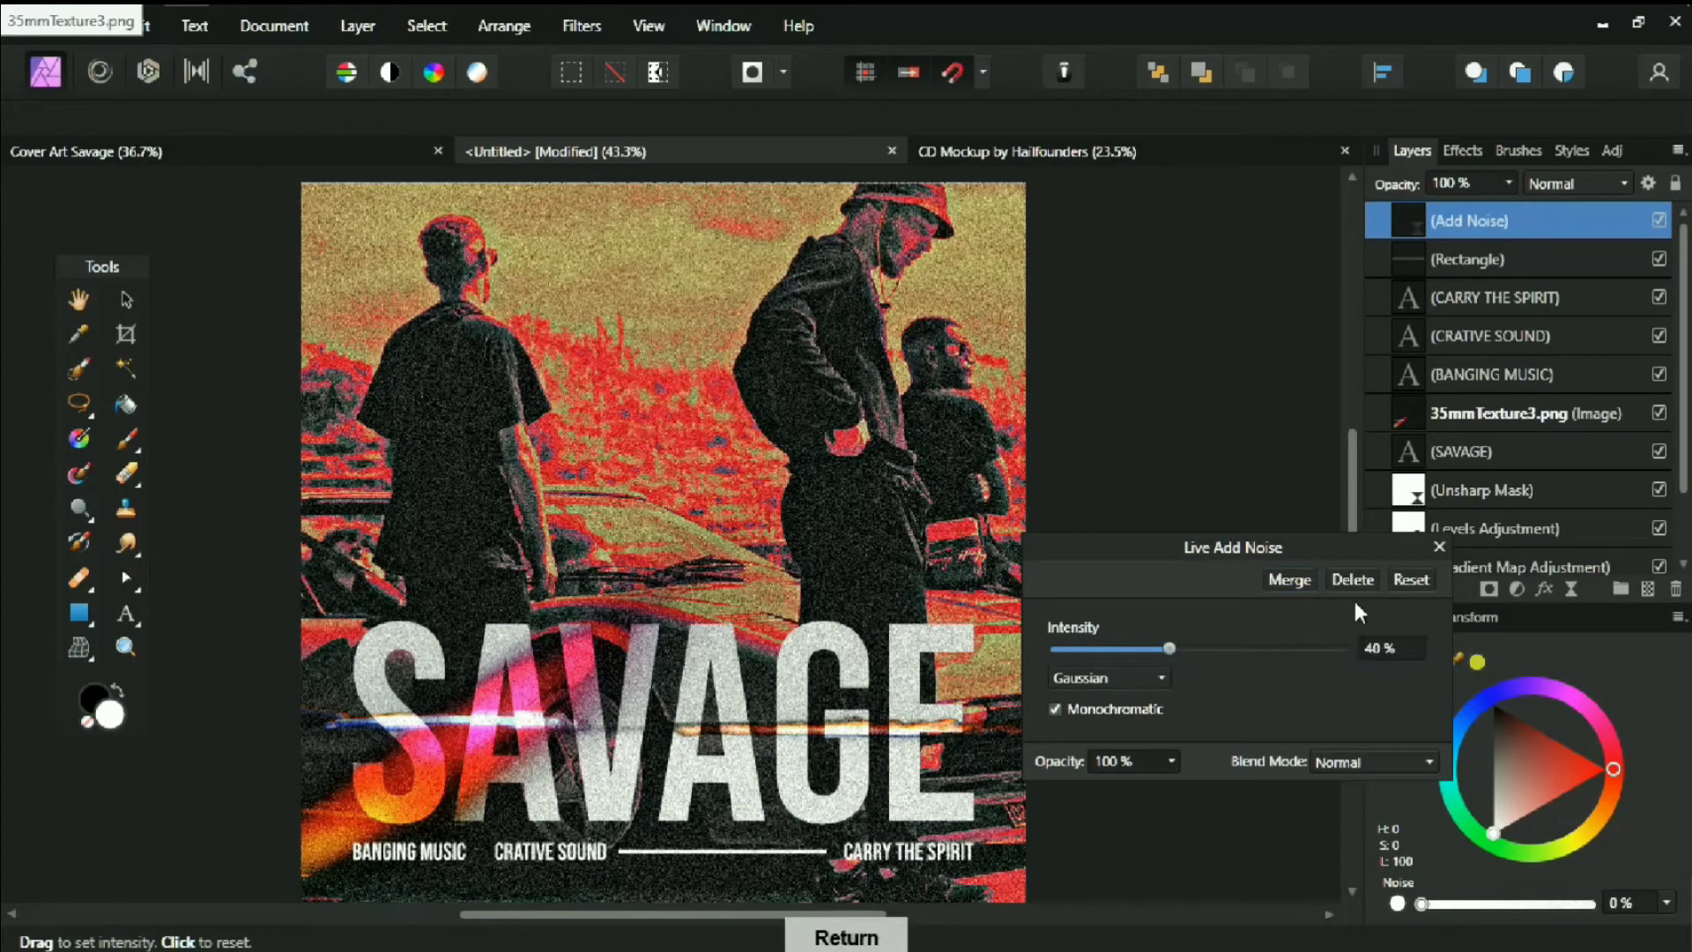
pyautogui.click(1440, 547)
pyautogui.press('z')
pyautogui.press('v')
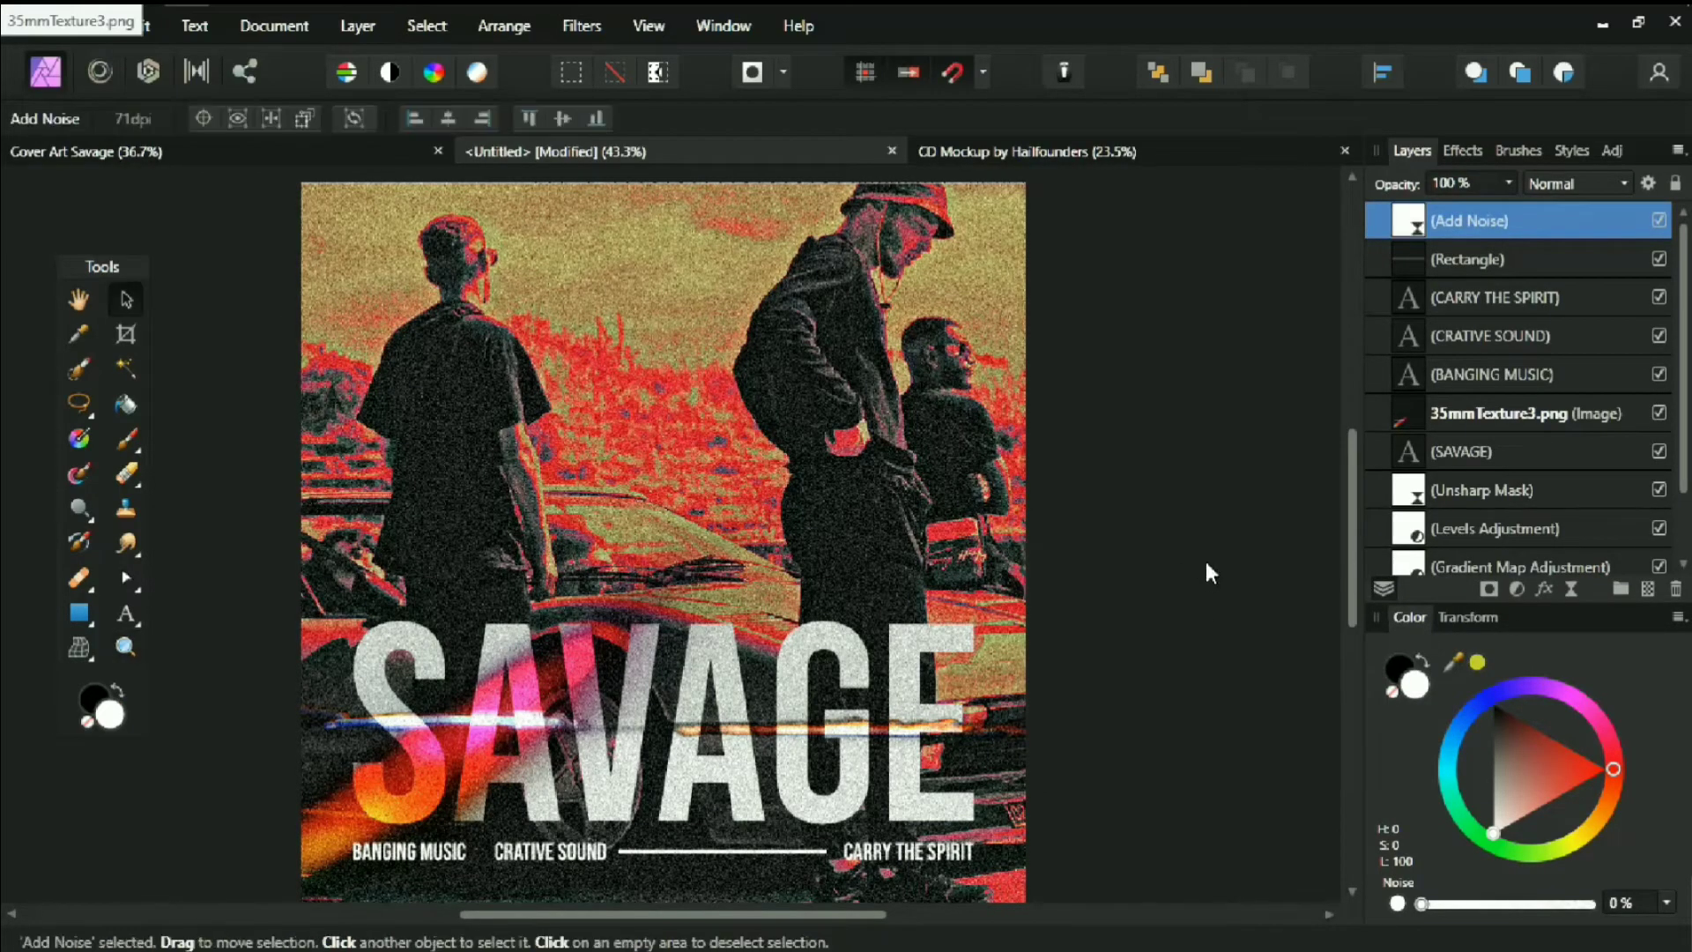
pyautogui.click(1190, 567)
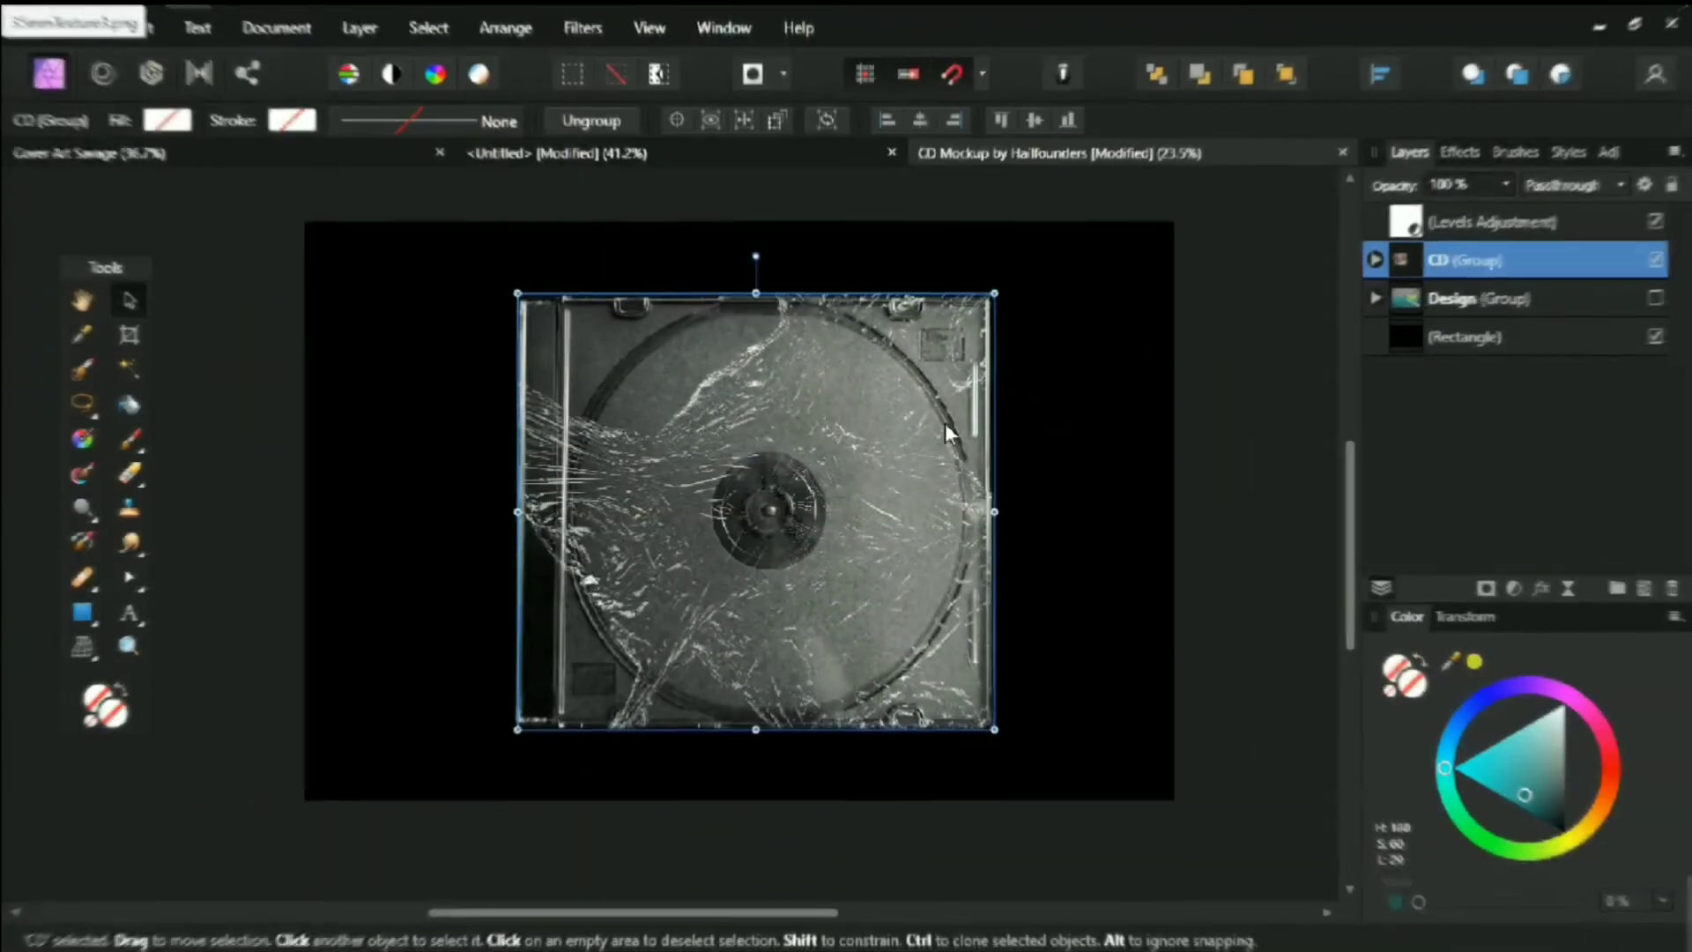
# Paste the SAVAGE cover into the CD group and fit it over the case front
pyautogui.click(1525, 260)
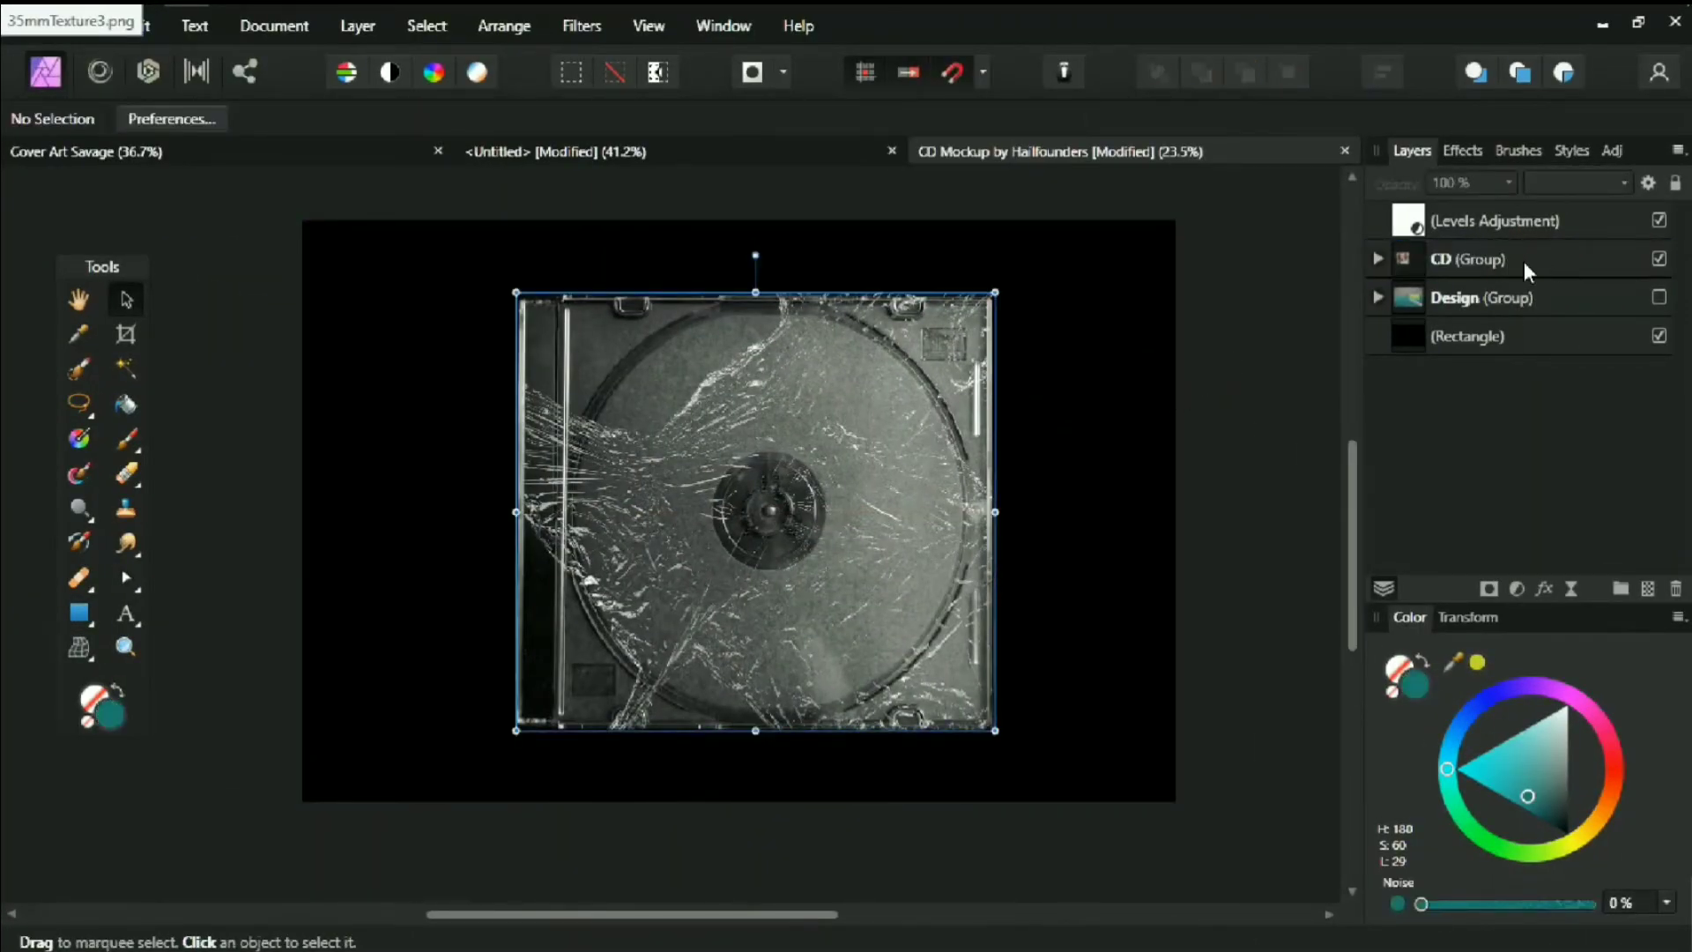
pyautogui.click(1378, 259)
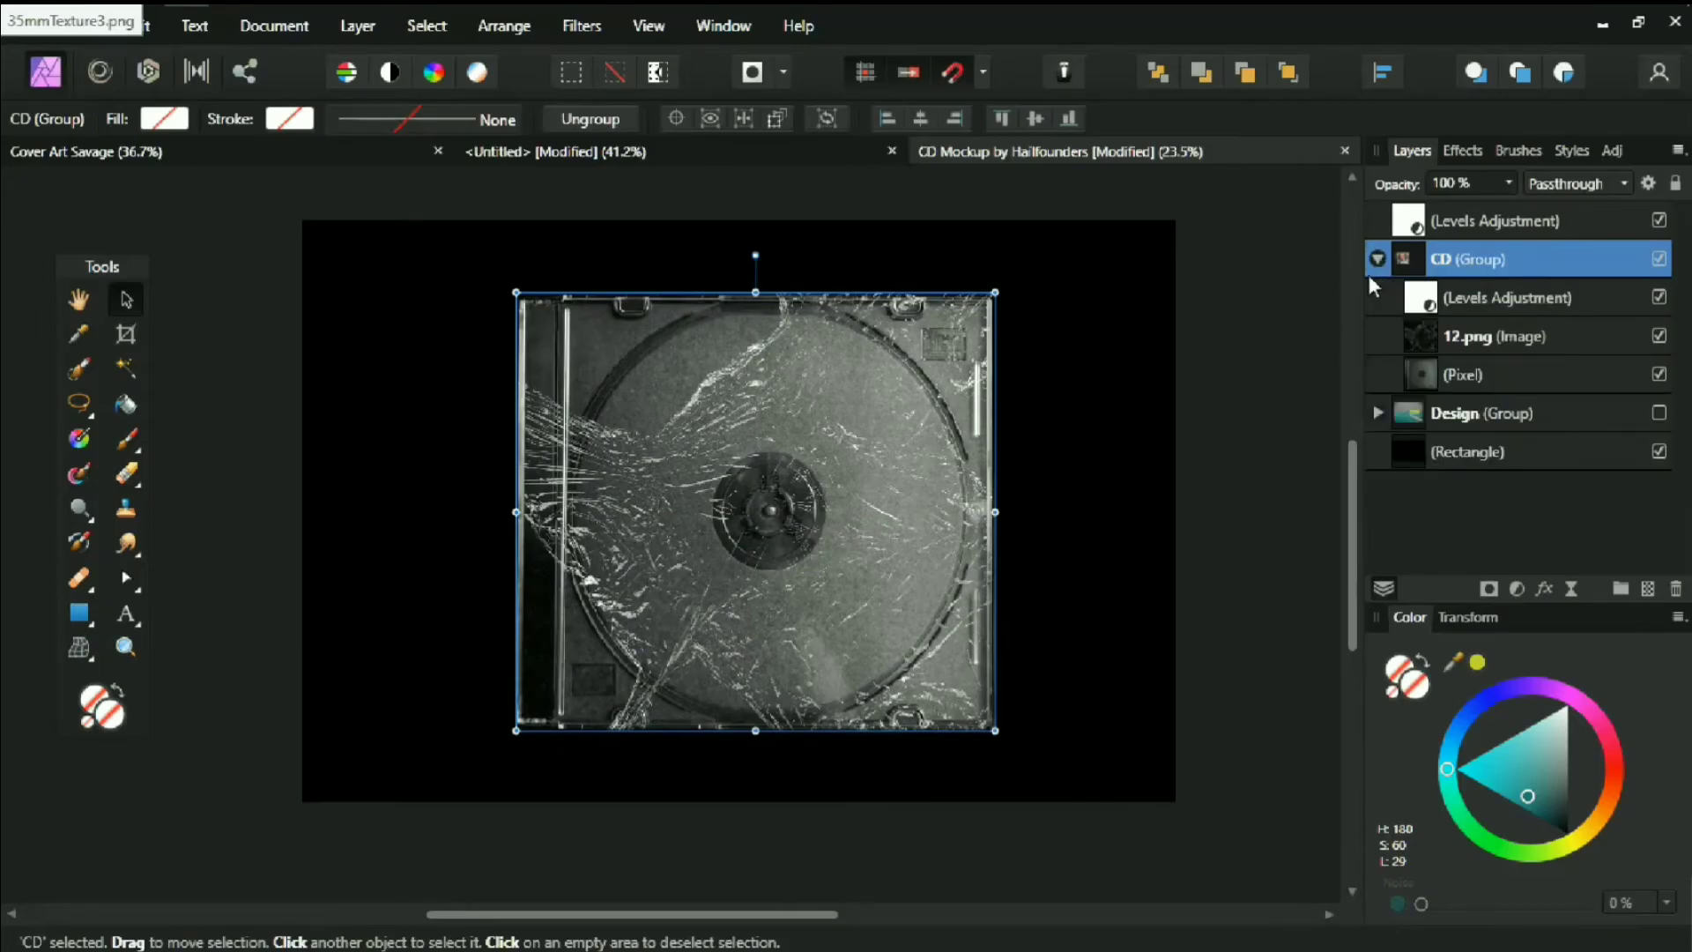
pyautogui.click(1511, 348)
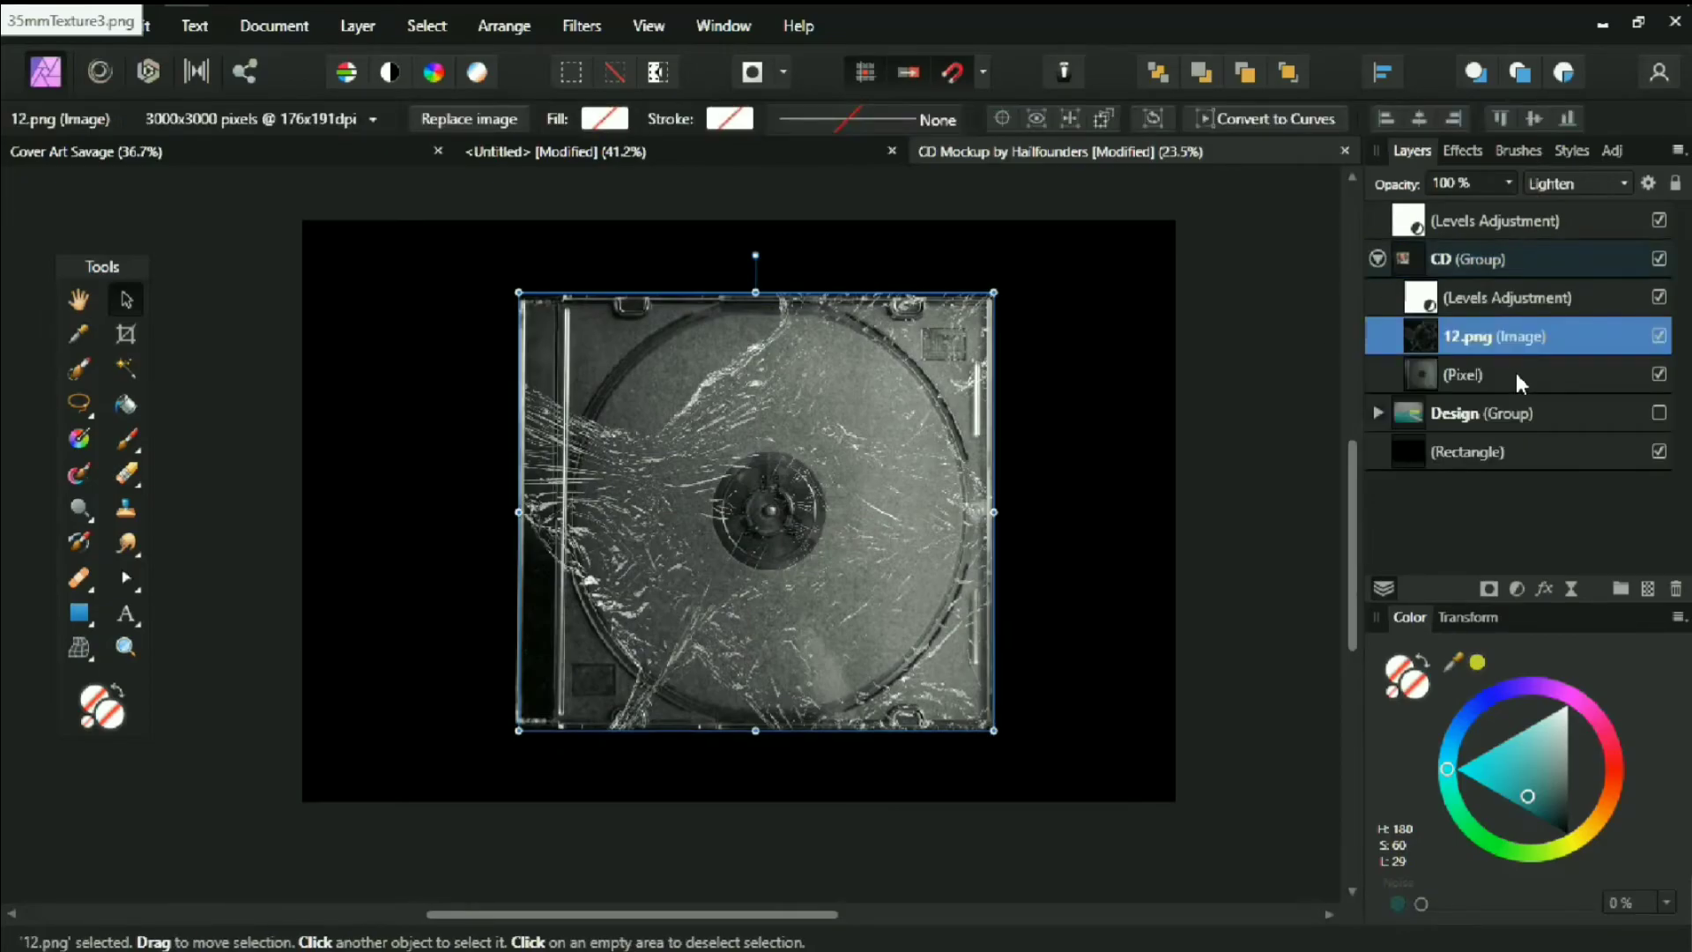
pyautogui.rightClick(897, 446)
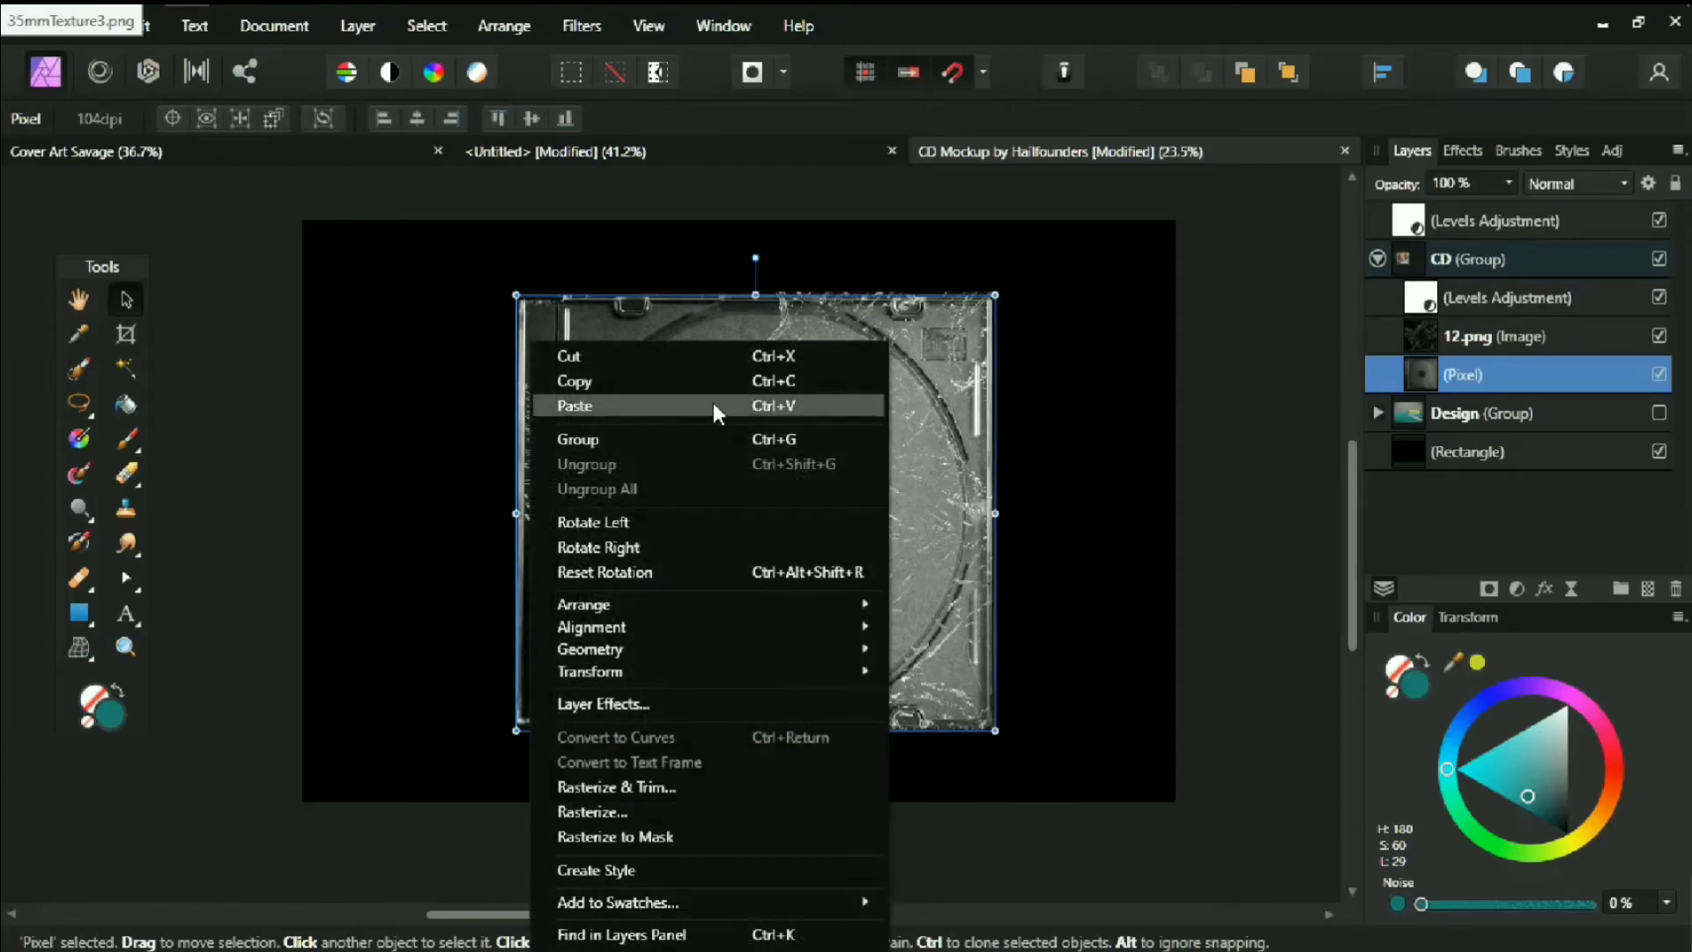
pyautogui.click(730, 405)
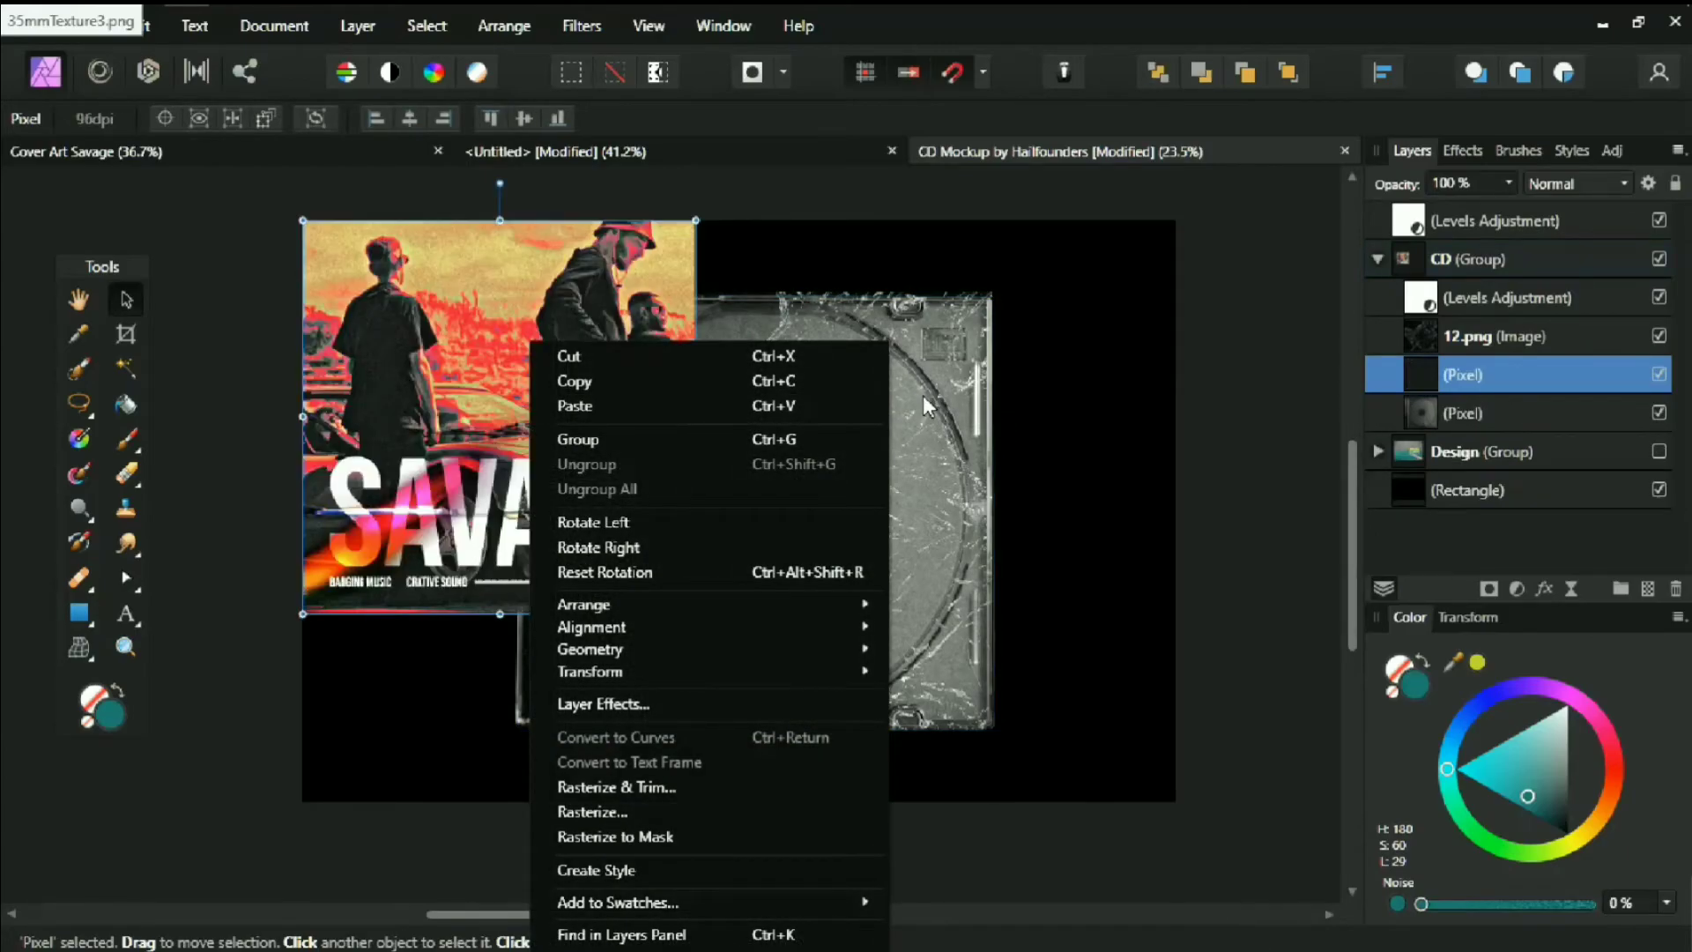
pyautogui.moveTo(429, 305); pyautogui.dragTo(727, 401)
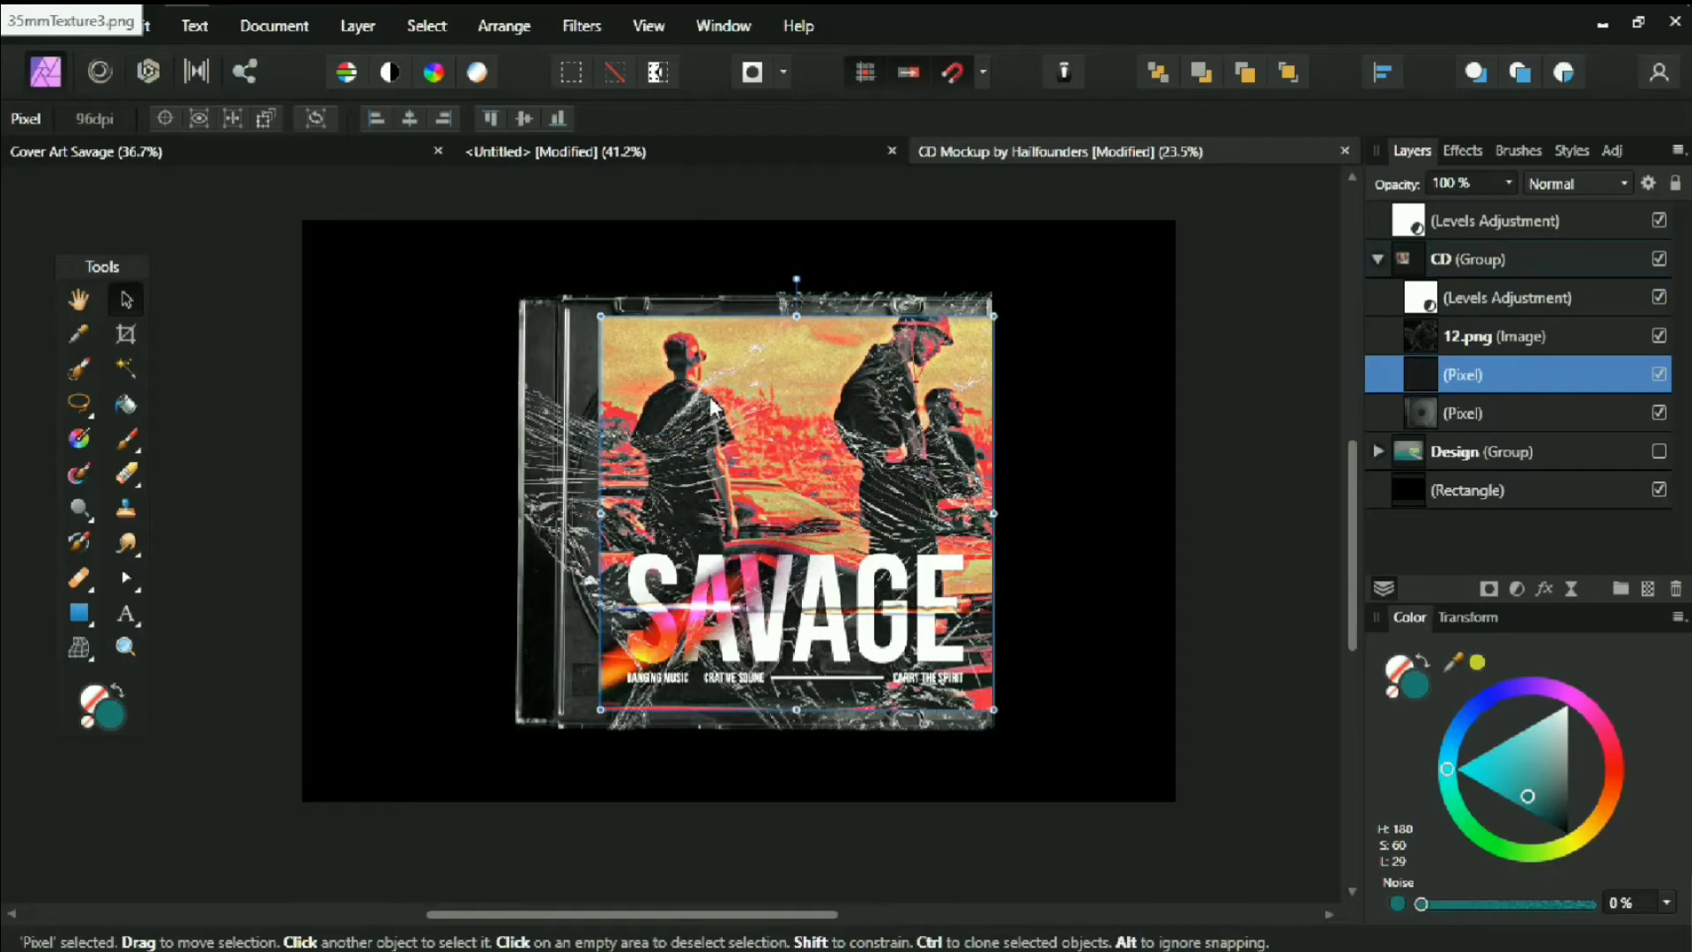
pyautogui.moveTo(776, 455); pyautogui.dragTo(740, 453)
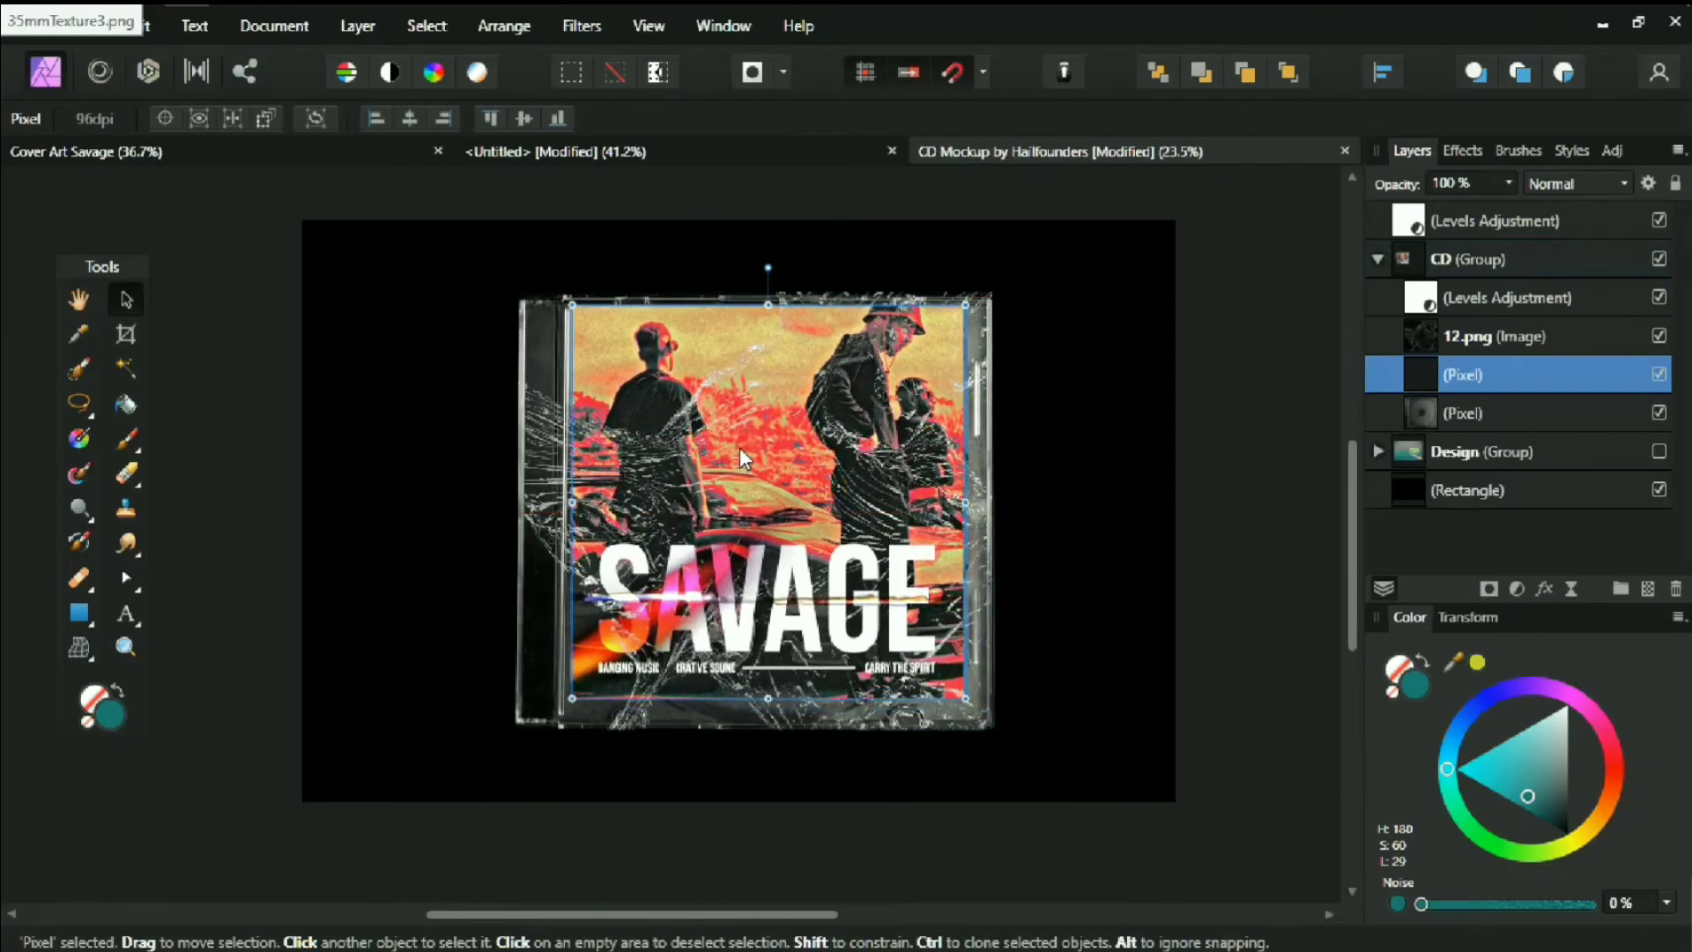
pyautogui.moveTo(966, 698); pyautogui.dragTo(984, 717)
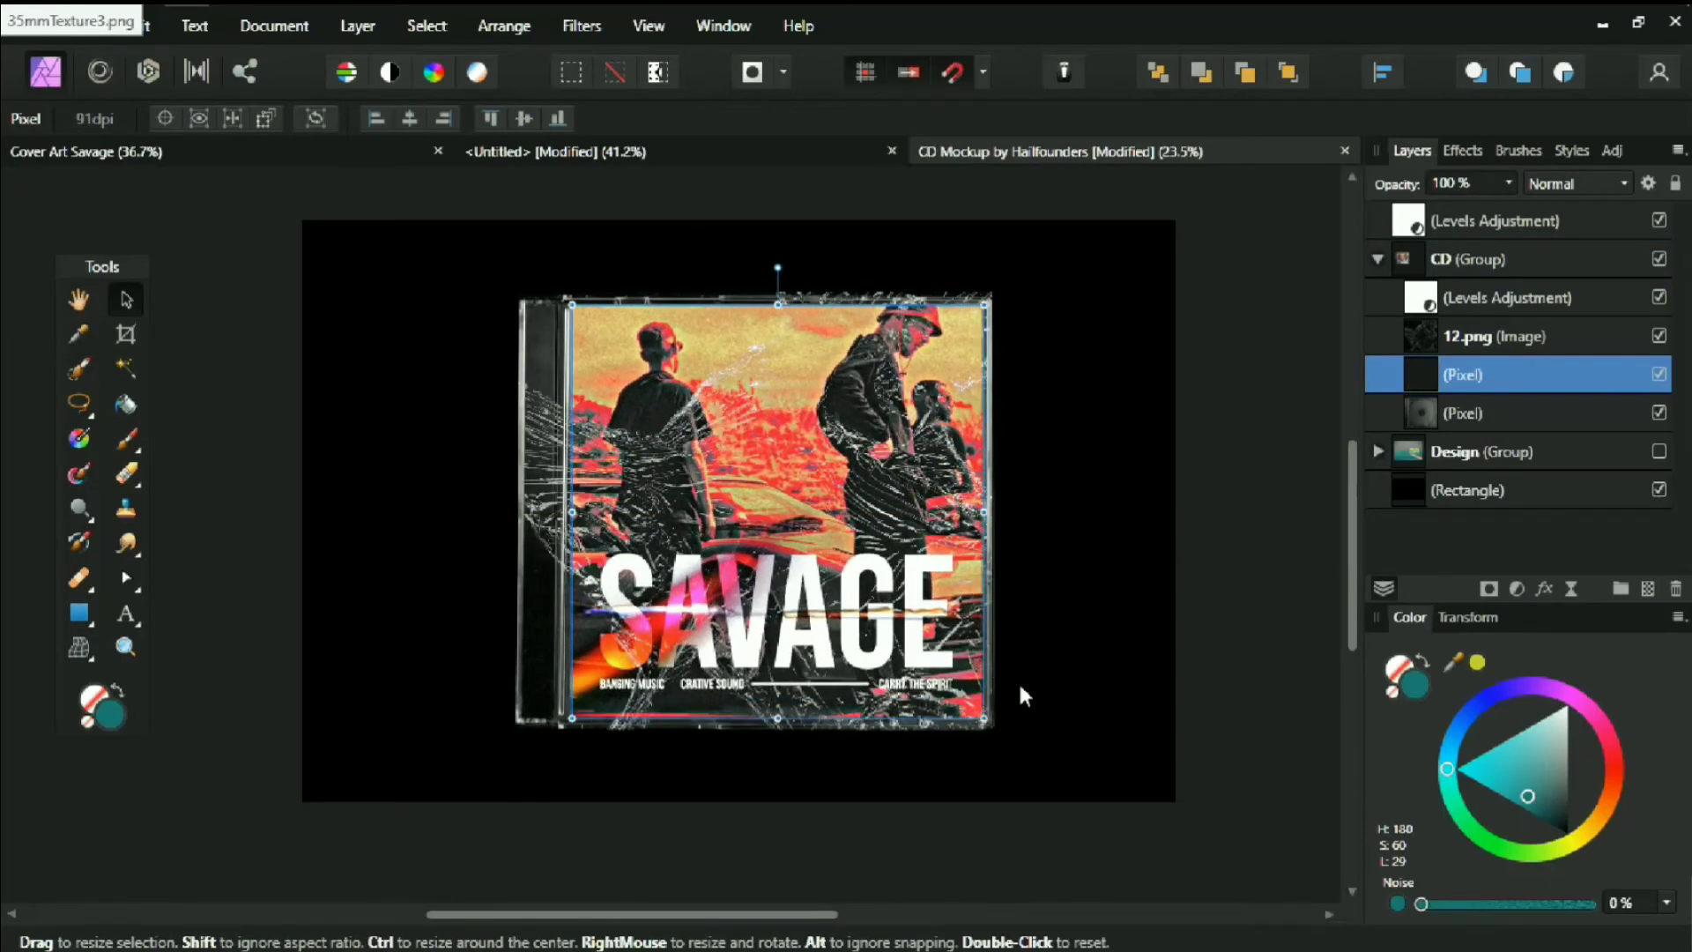
# Lower the pasted cover's opacity to 64% and collapse the CD group
pyautogui.click(1509, 183)
pyautogui.moveTo(1465, 211); pyautogui.dragTo(1445, 218)
pyautogui.click(1252, 459)
pyautogui.click(1377, 261)
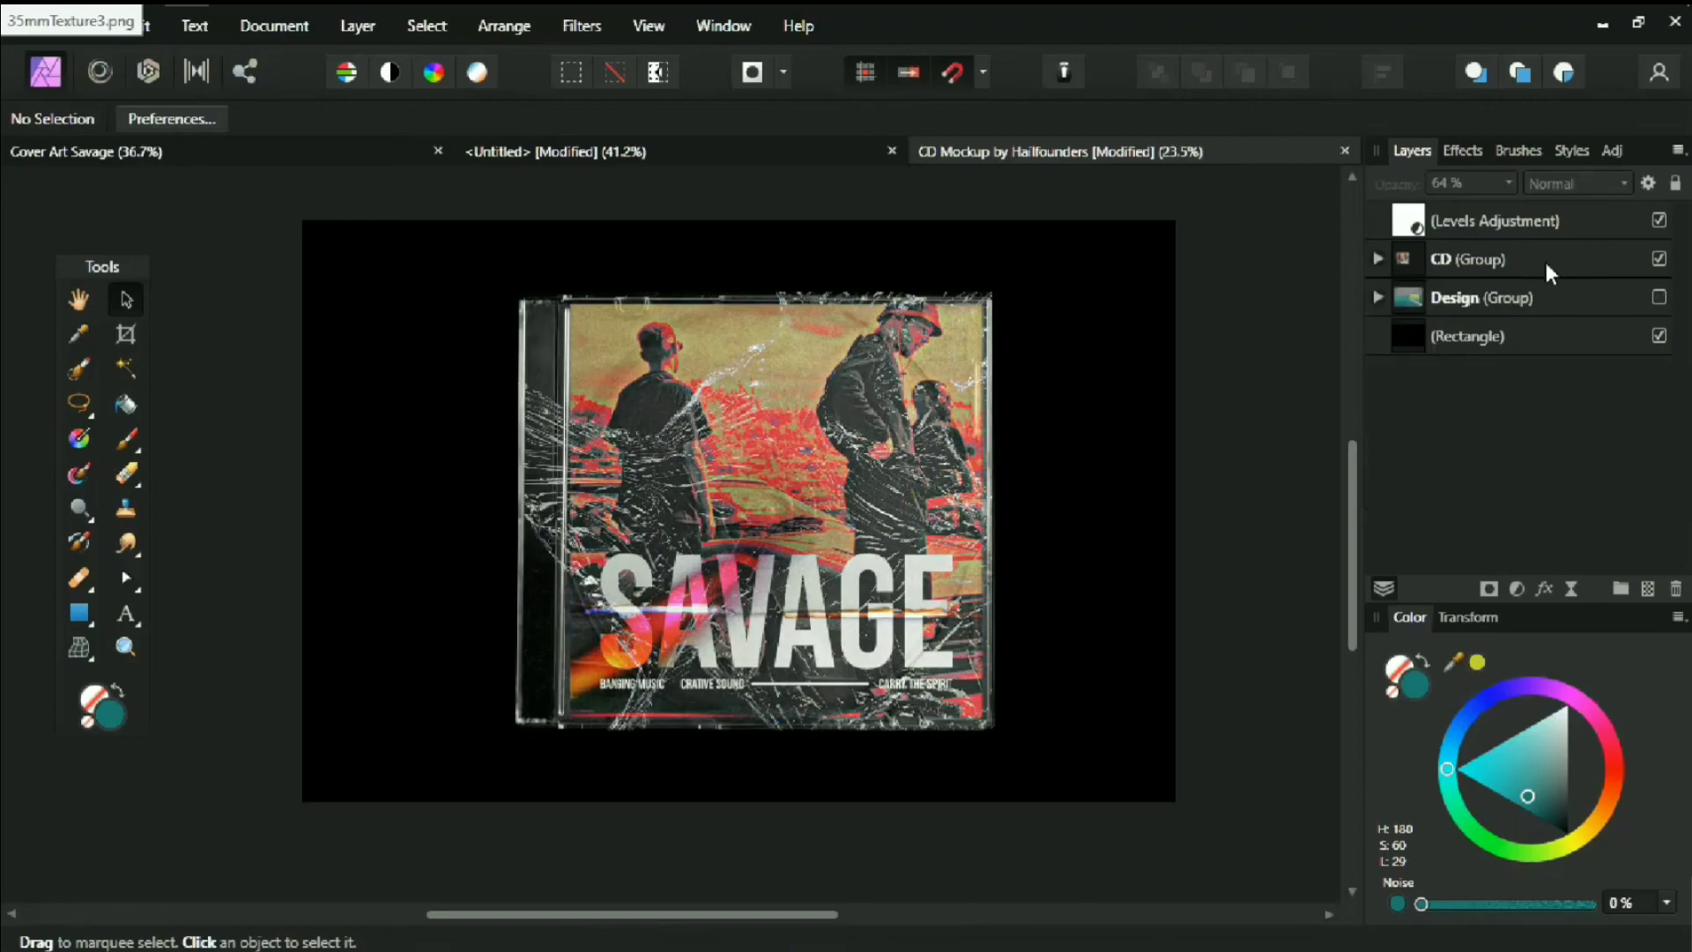
pyautogui.click(1544, 260)
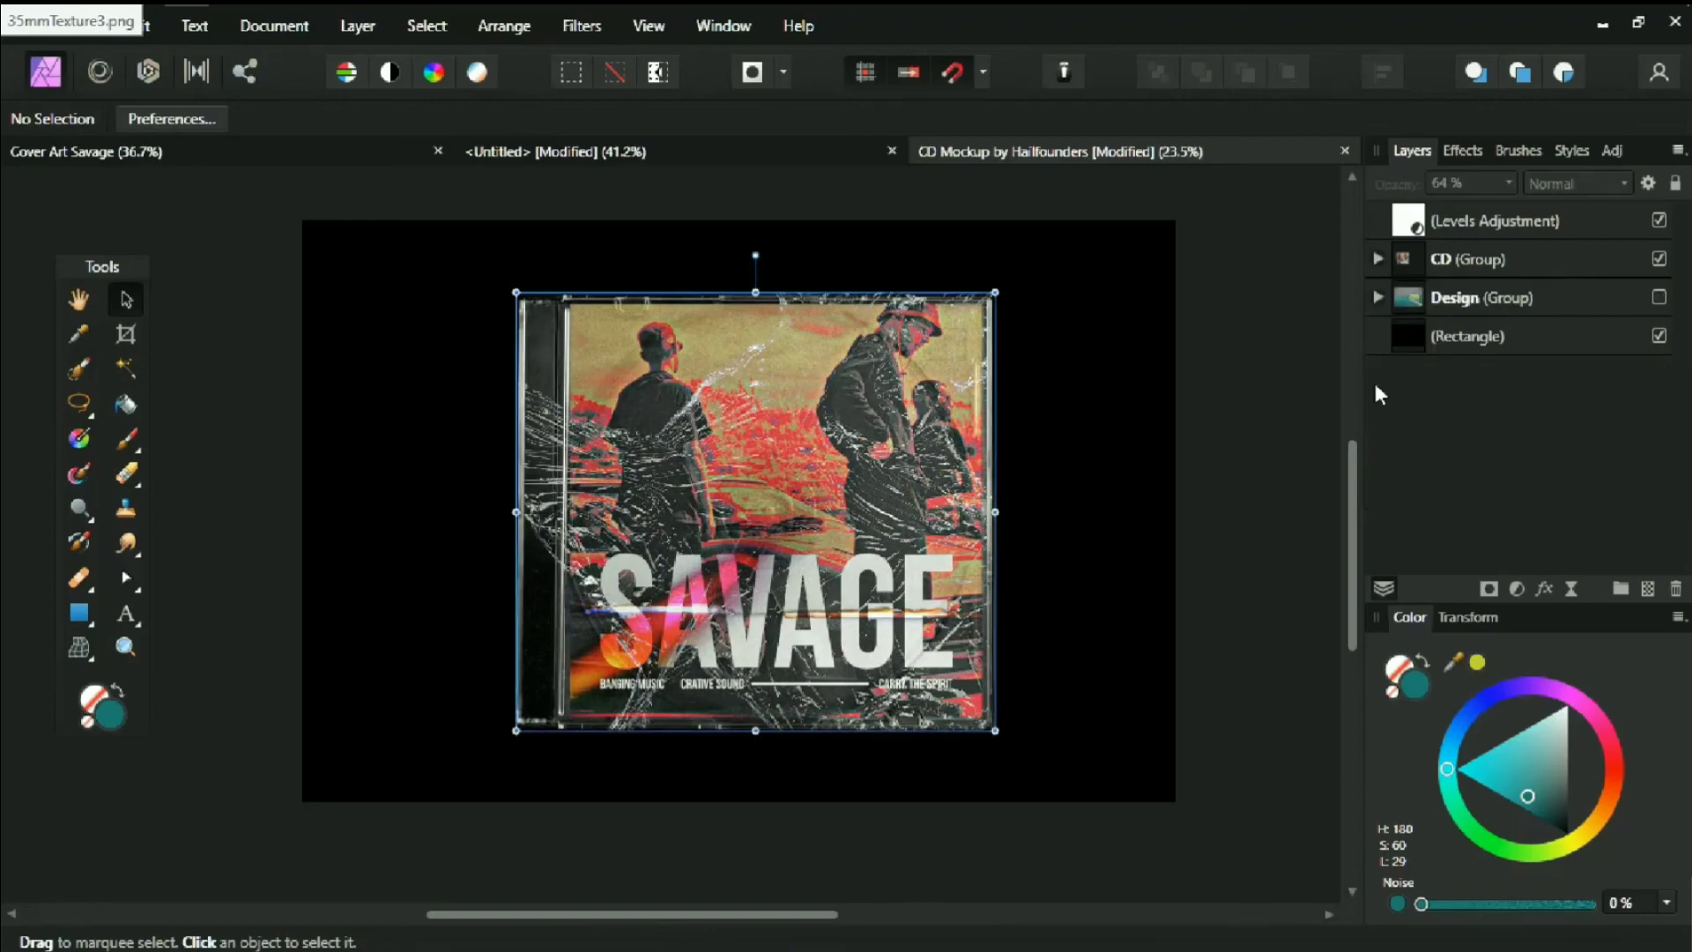
pyautogui.click(1283, 287)
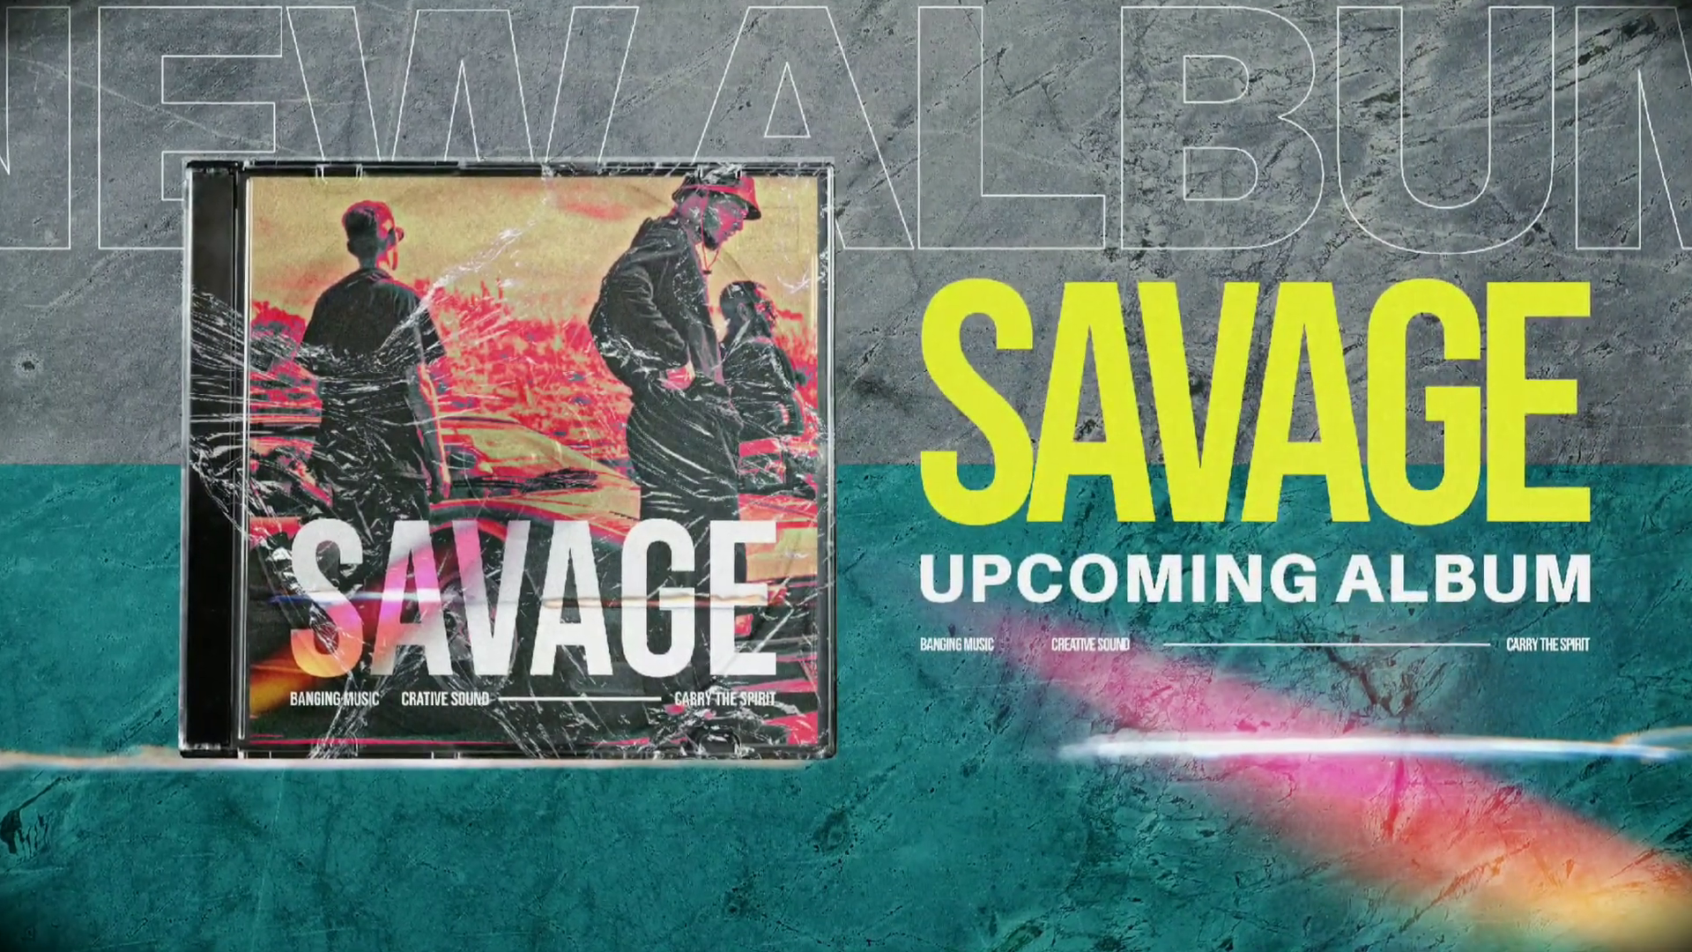